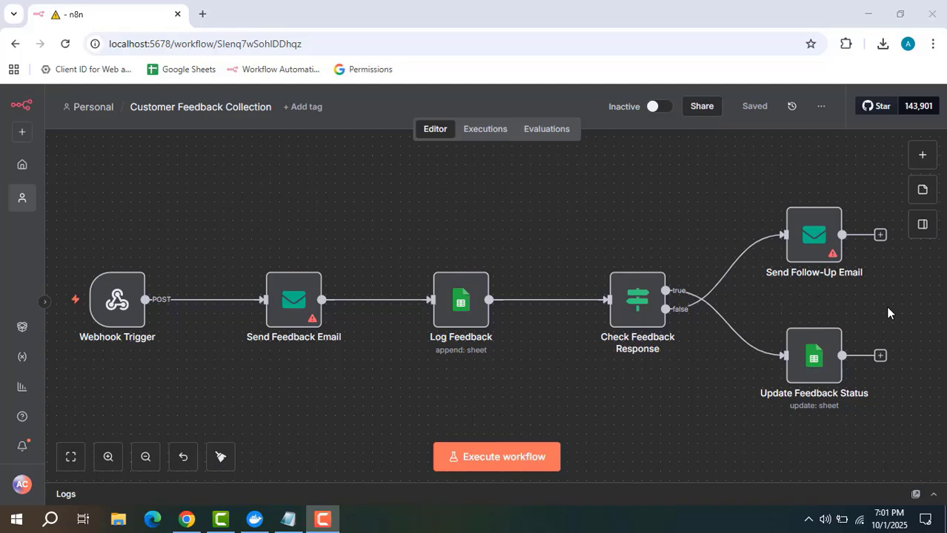
- Examine the Webhook Trigger node's URL, HTTP method, path and response settings, and return to the canvas
mouse_move(122, 302)
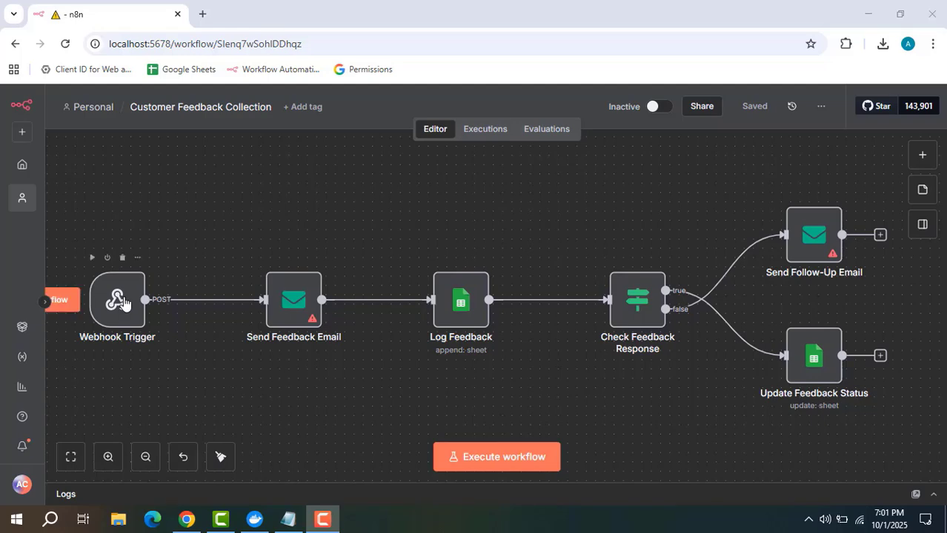
double_click(122, 302)
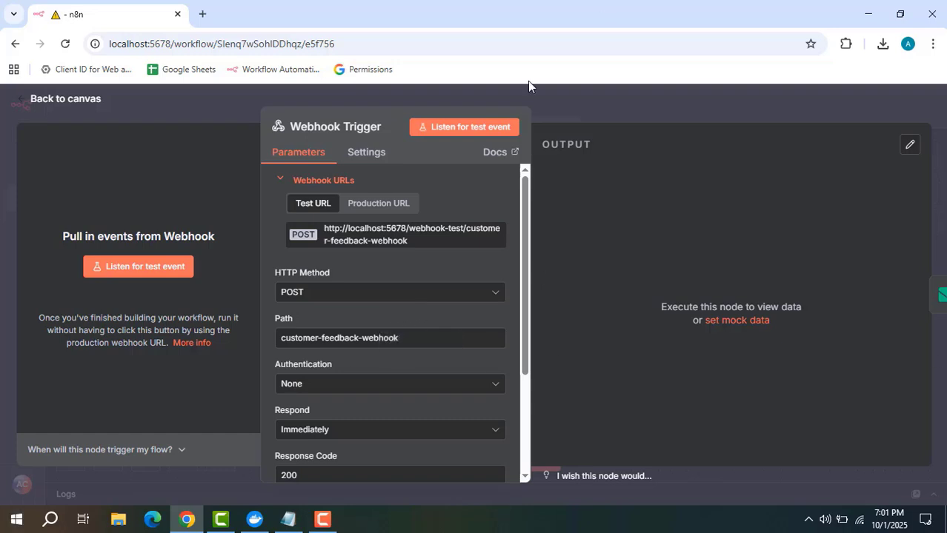
click(660, 108)
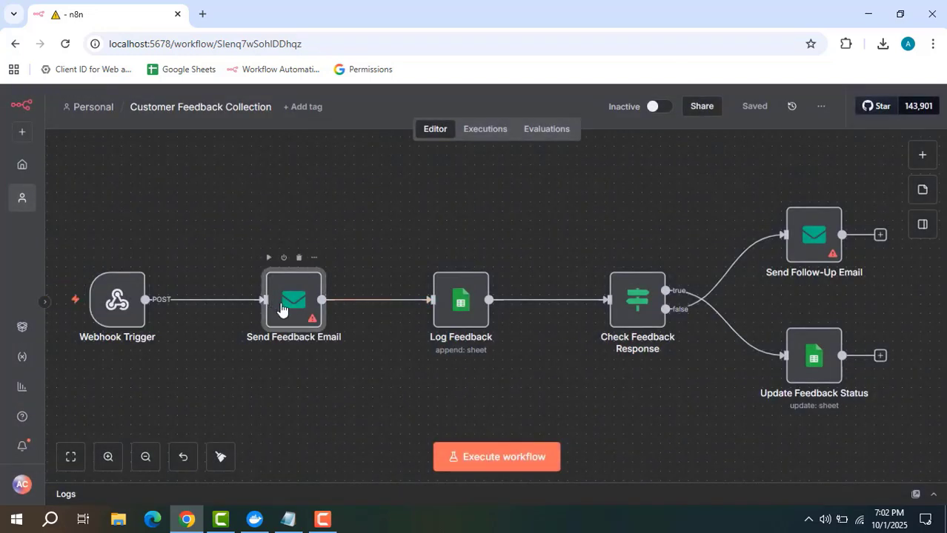
- Examine the Send Feedback Email node's credential, sender, recipient, subject and full message text, and return to the canvas
double_click(281, 310)
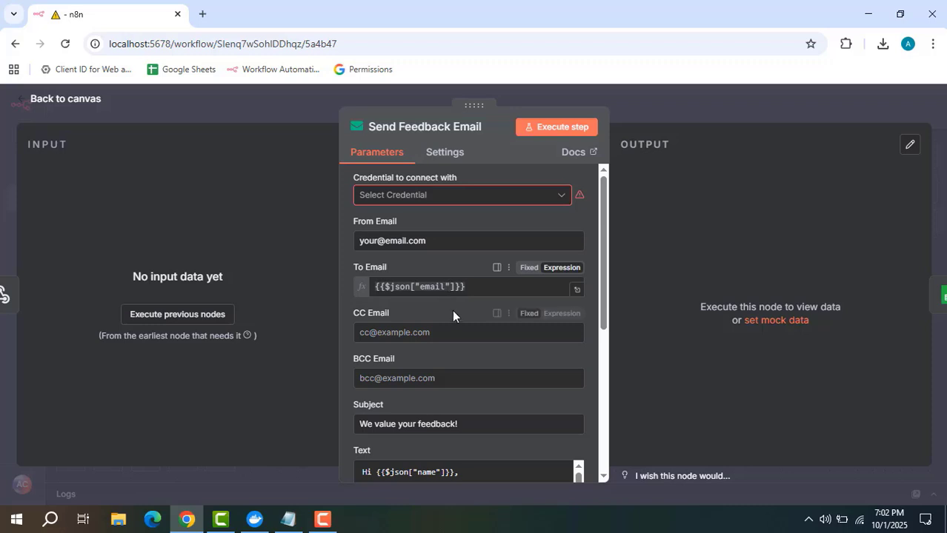
scroll(454, 315, down, 1)
scroll(453, 315, down, 1)
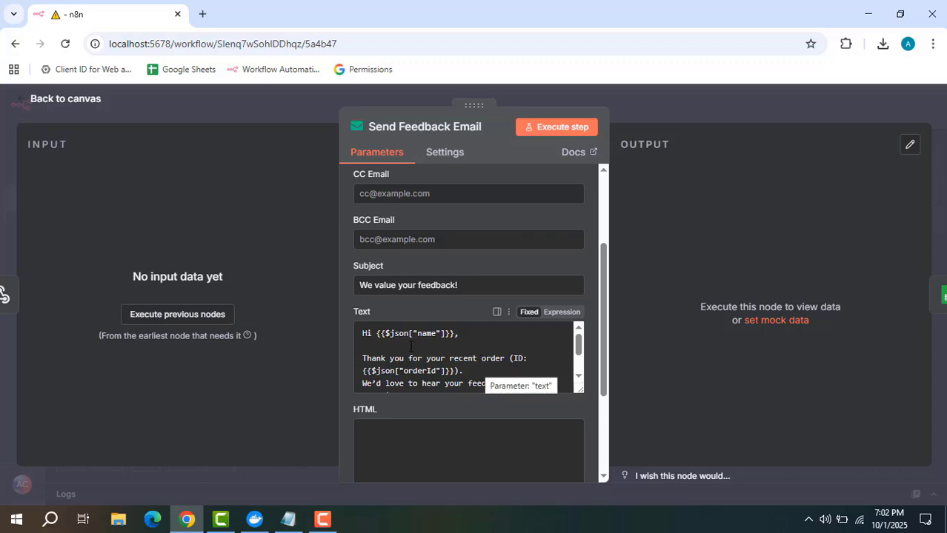
scroll(478, 343, down, 2)
scroll(480, 338, up, 2)
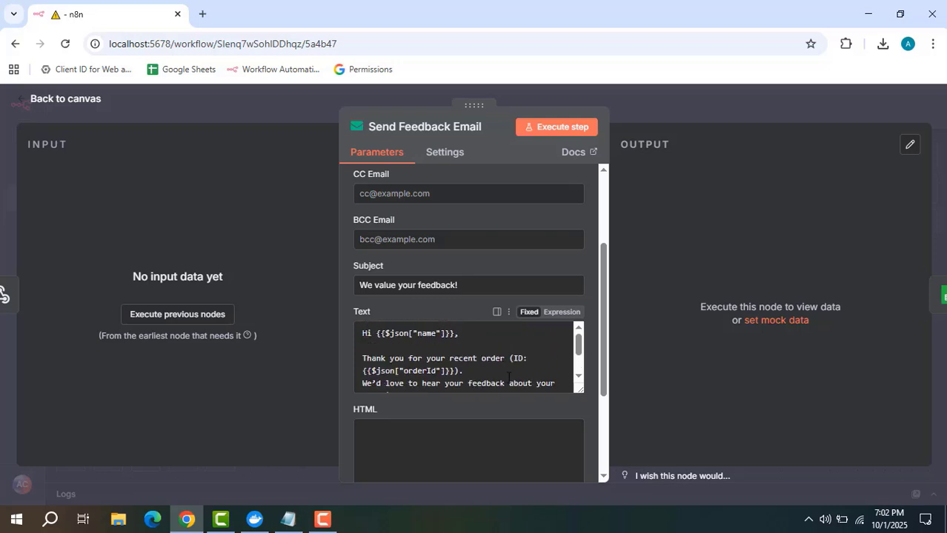
scroll(474, 375, down, 2)
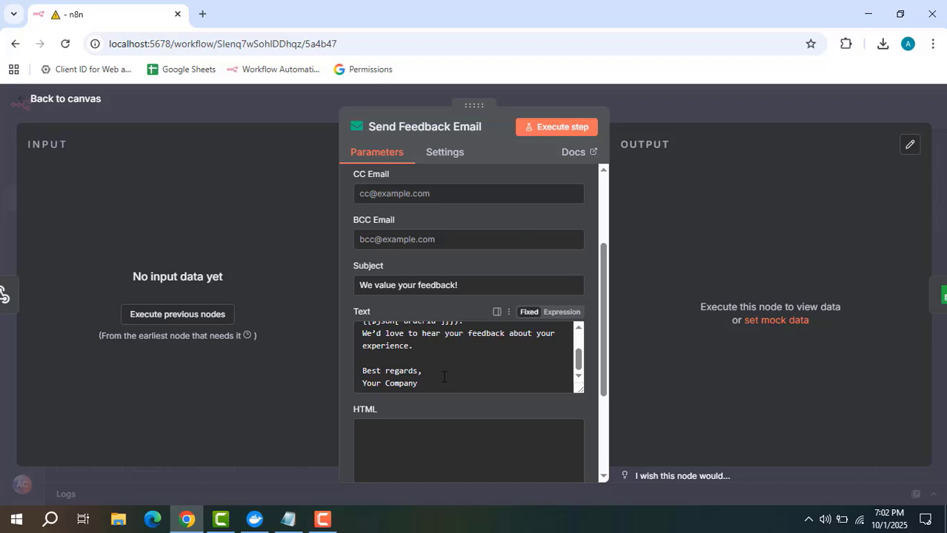
scroll(465, 380, down, 2)
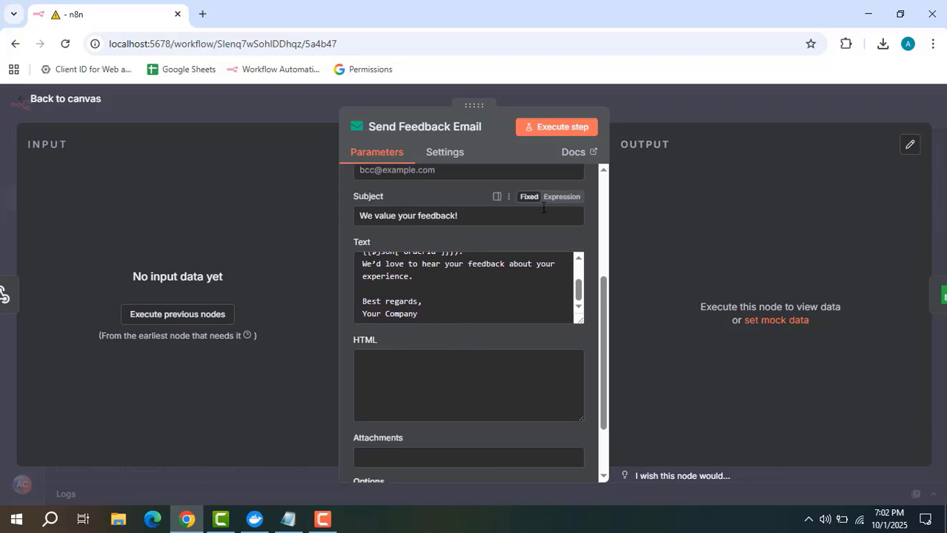
click(729, 106)
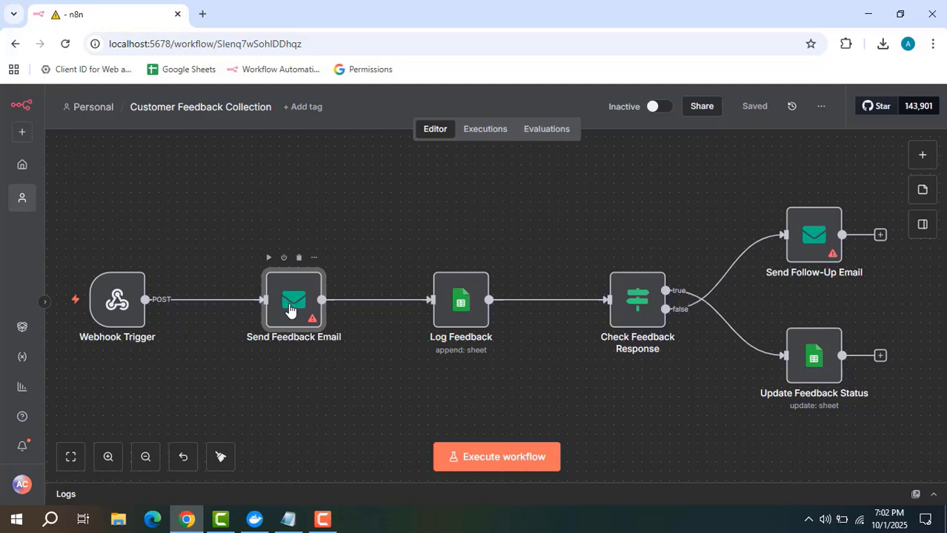
- Examine the Log Feedback node's operation, spreadsheet ID, range and key row settings, and close it
double_click(460, 303)
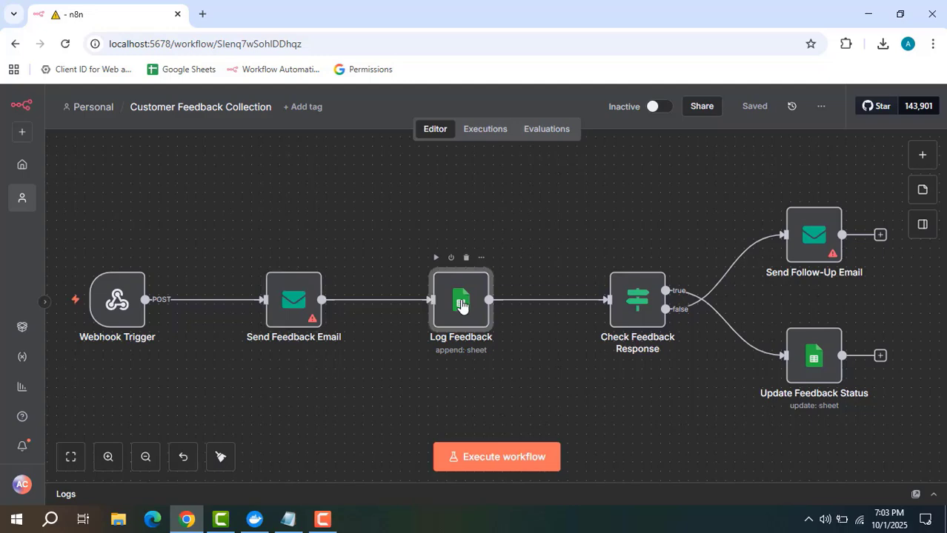
scroll(459, 299, down, 2)
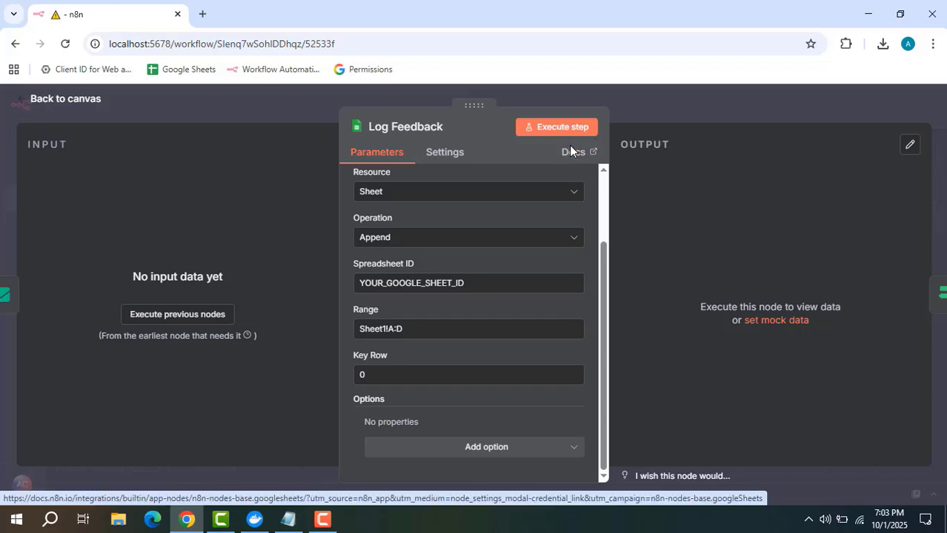
click(660, 99)
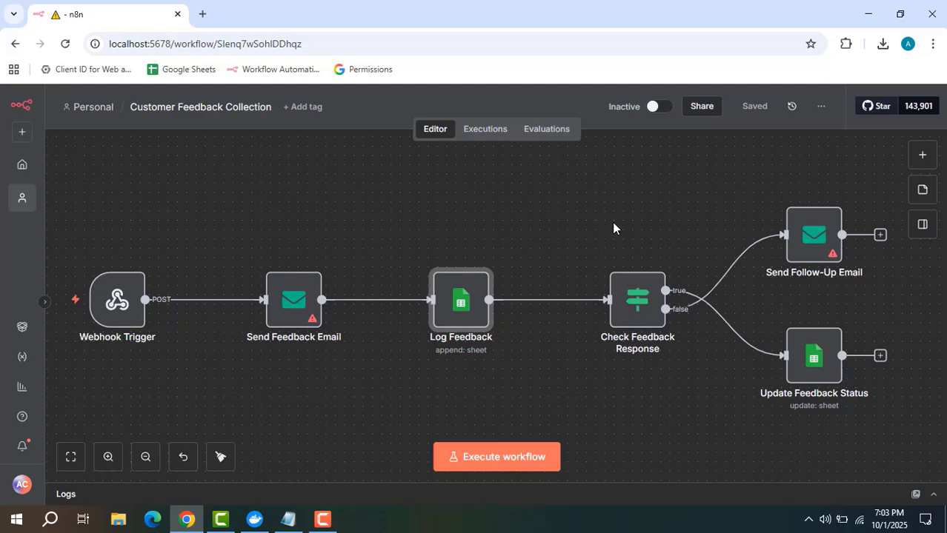
- Examine the Check Feedback Response node's boolean condition and compare it with its true and false branches on the canvas
drag(613, 226, 545, 220)
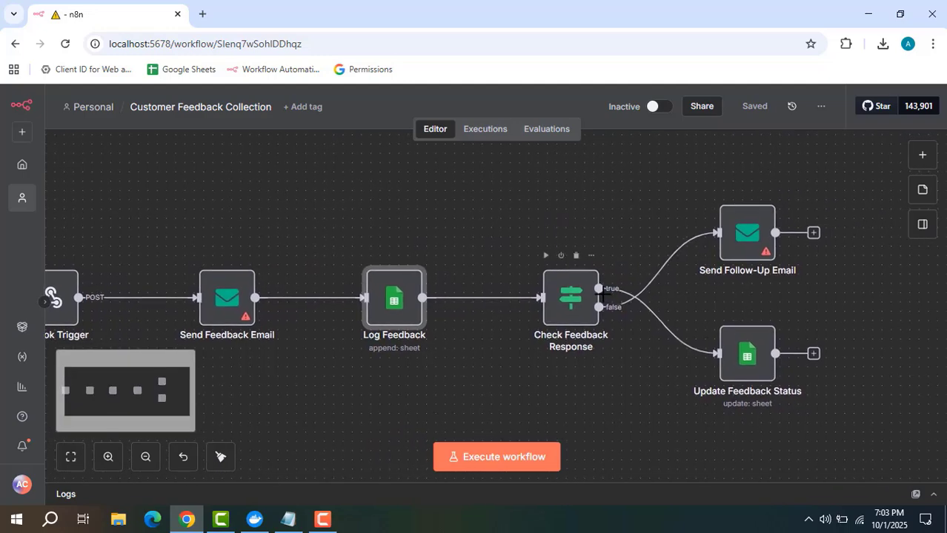
double_click(563, 301)
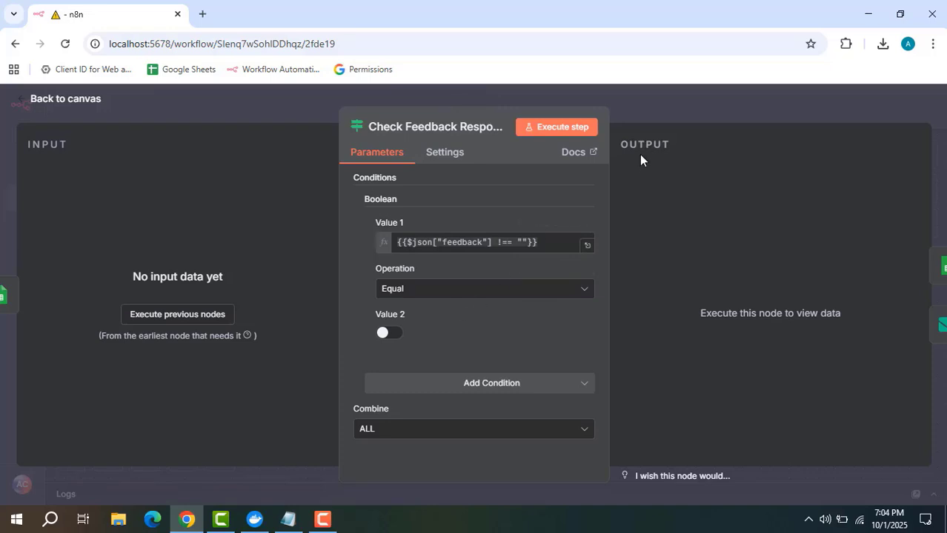
click(695, 113)
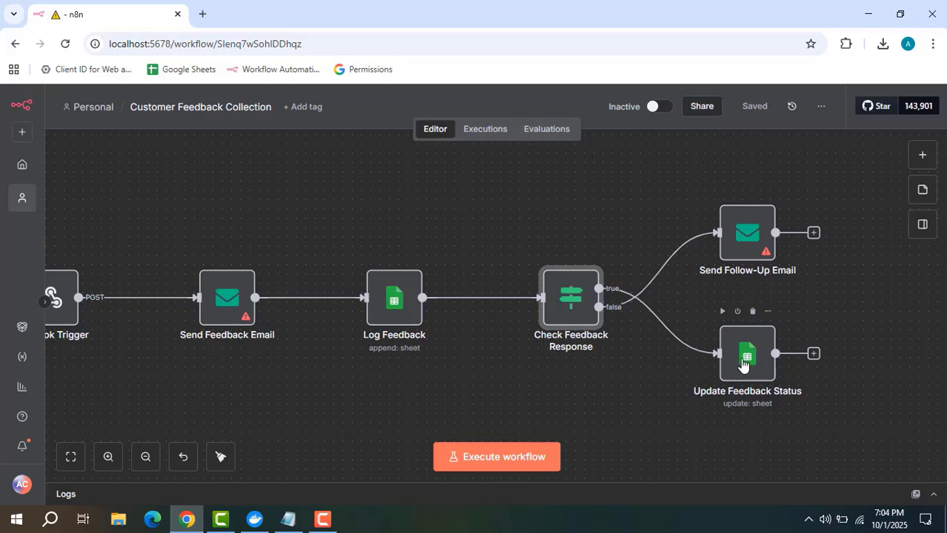
double_click(568, 320)
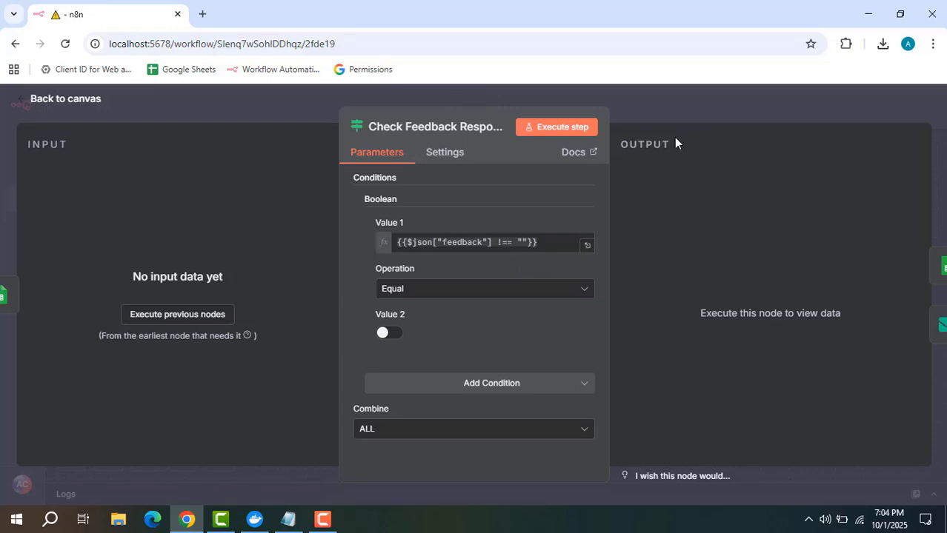
click(753, 110)
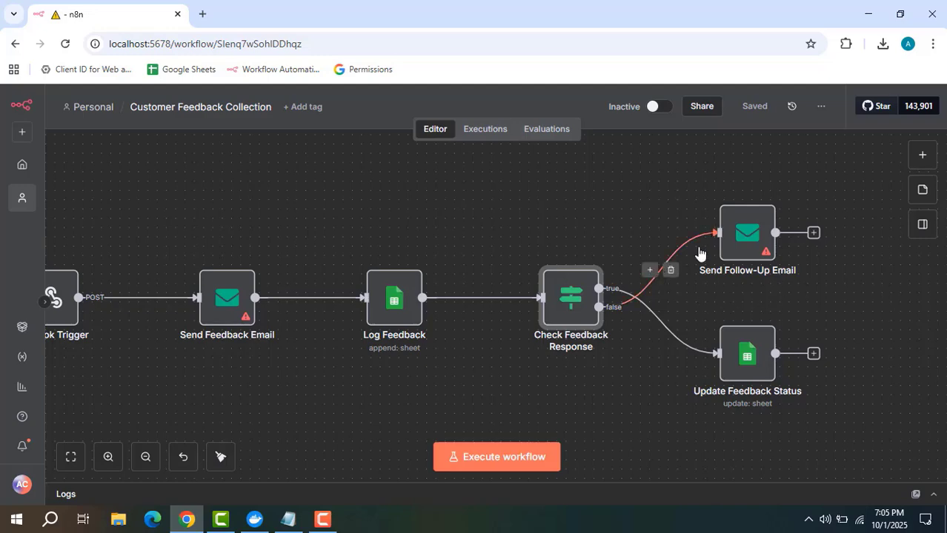
- Examine the Send Follow-Up Email node's addresses, reminder subject and message text, and return to the canvas
double_click(754, 235)
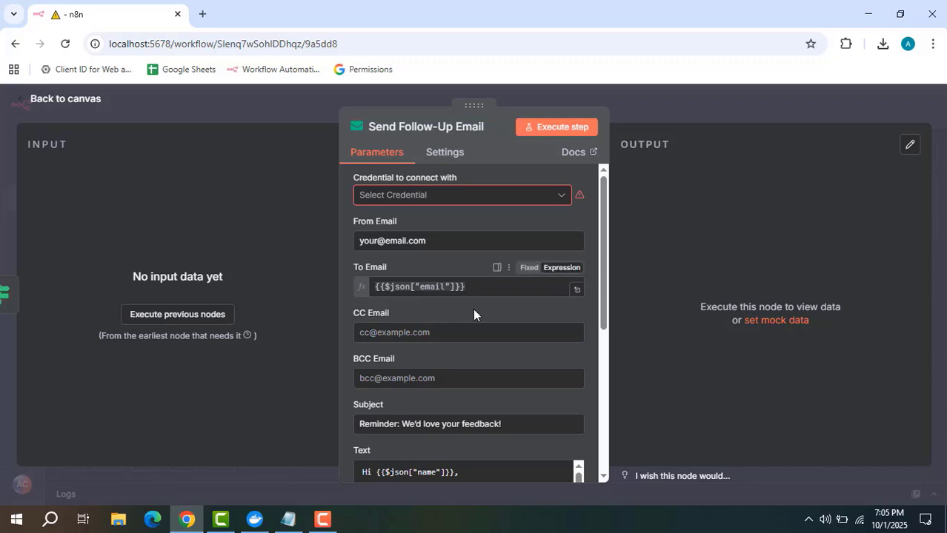
scroll(472, 308, down, 3)
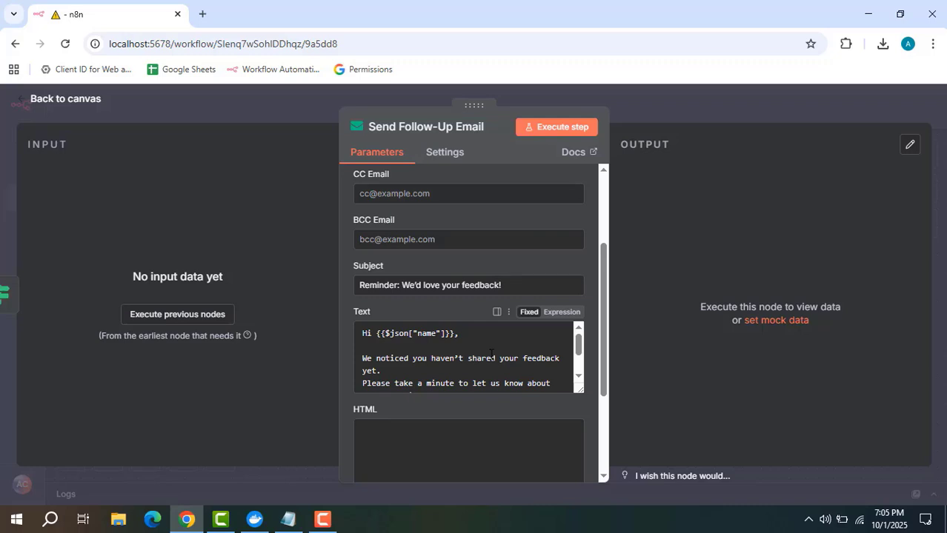
scroll(420, 365, down, 2)
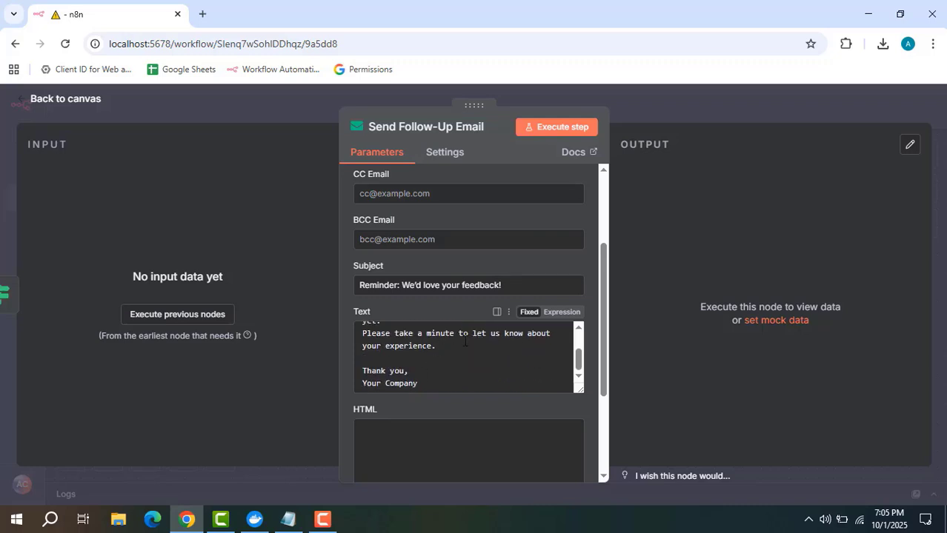
click(663, 117)
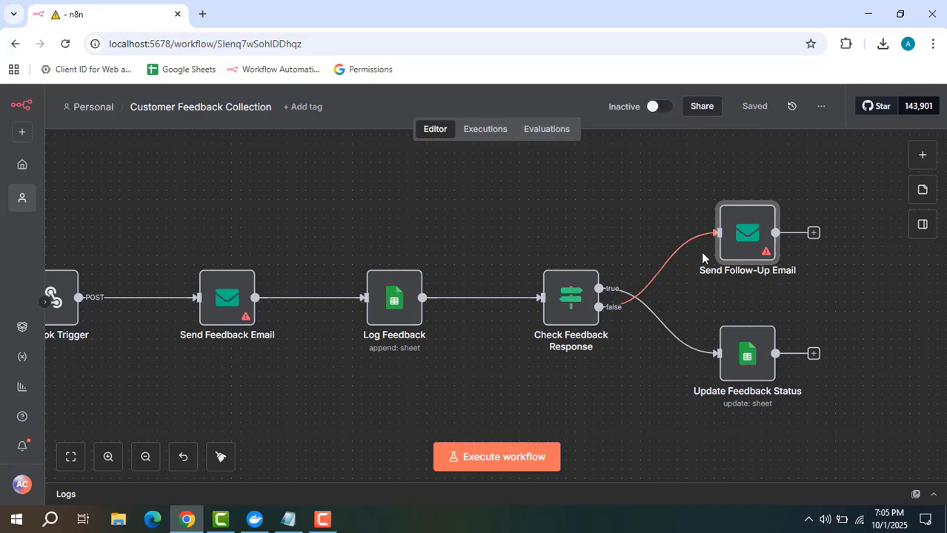
- Examine the Update Feedback Status node's operation, spreadsheet ID, range, data start row and key settings, and close it
mouse_move(750, 358)
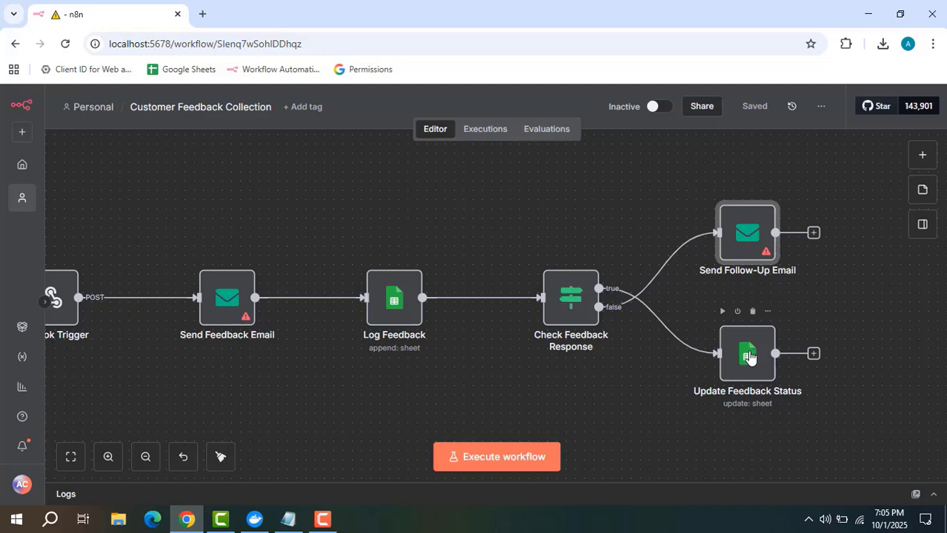
double_click(749, 356)
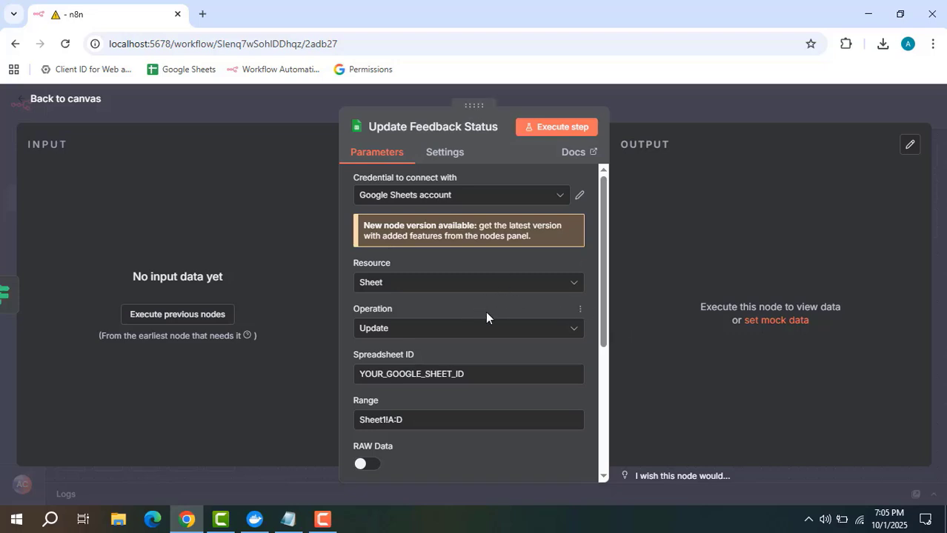
scroll(485, 311, down, 2)
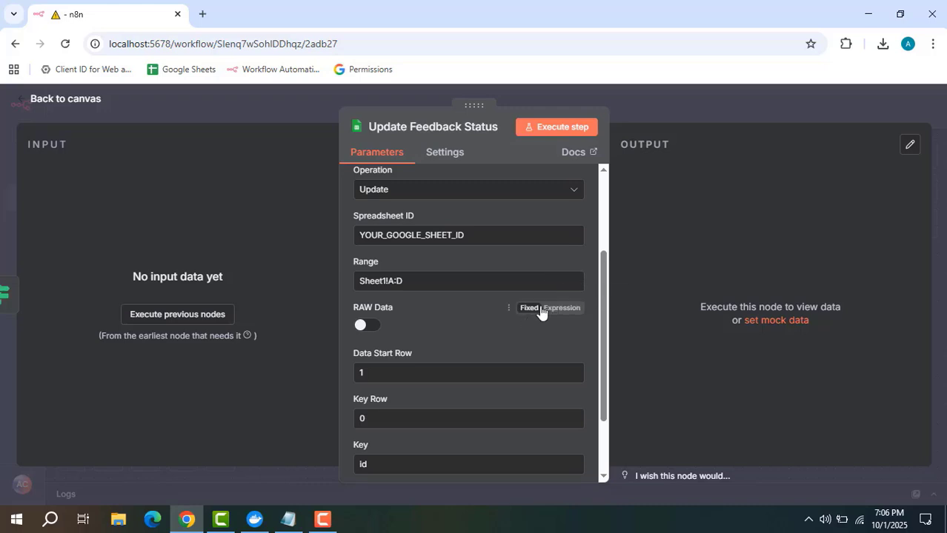
click(769, 104)
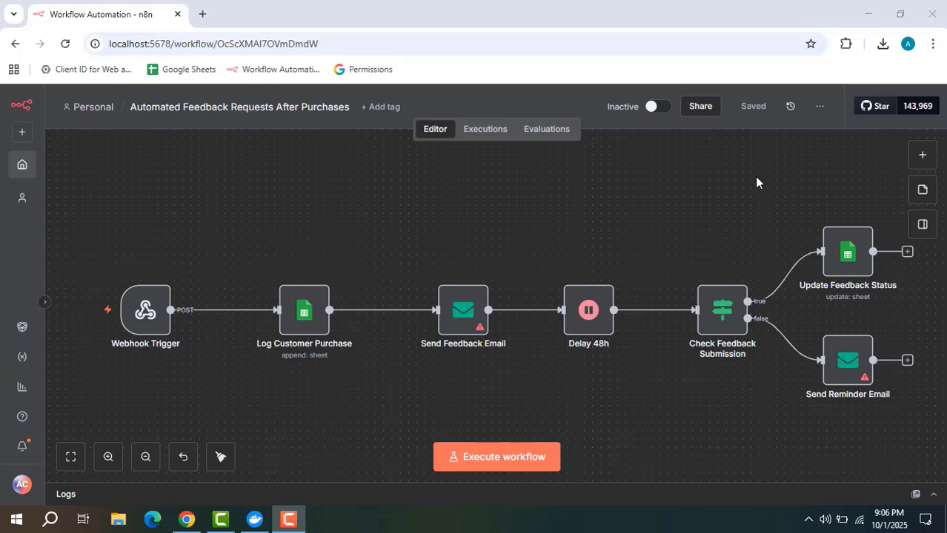
- In the Automated Feedback Requests After Purchases workflow, examine the Webhook Trigger node's method, path, authentication and response settings
mouse_move(152, 310)
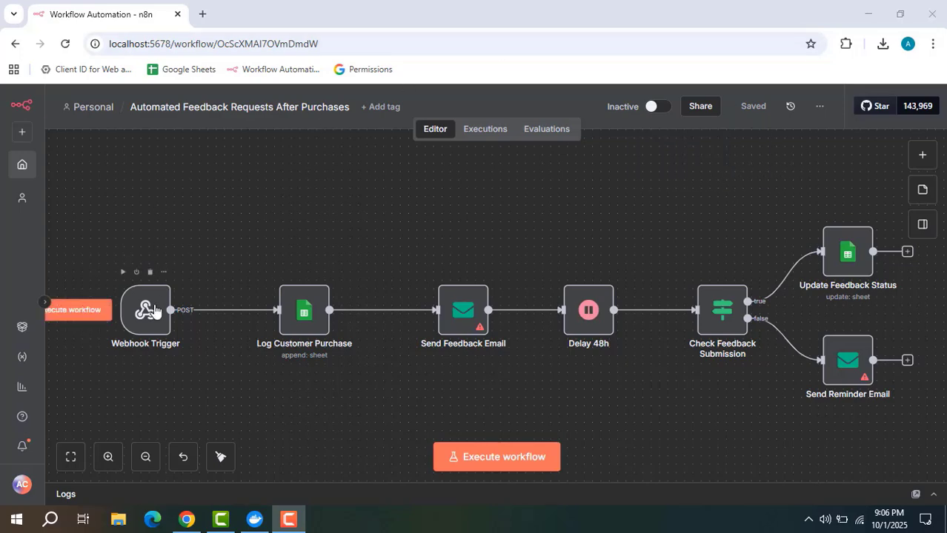
double_click(152, 310)
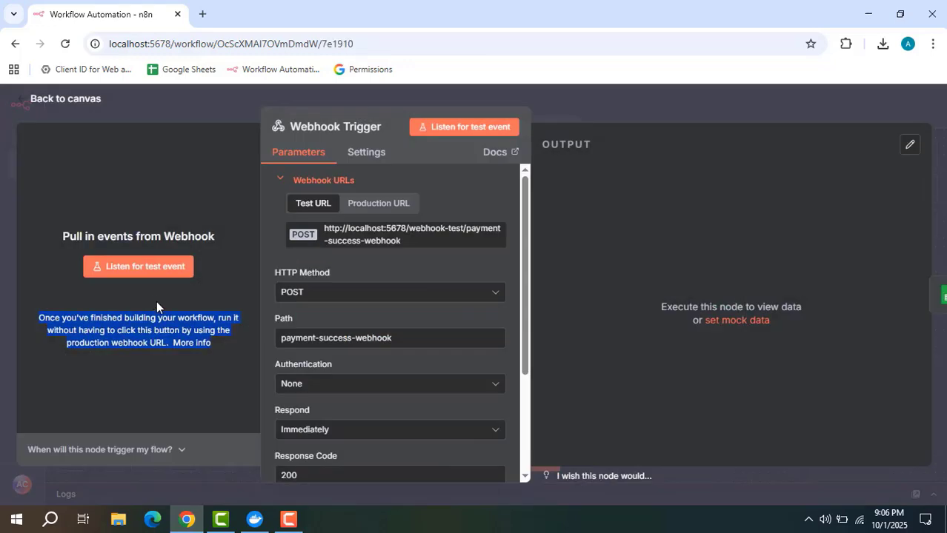
click(396, 341)
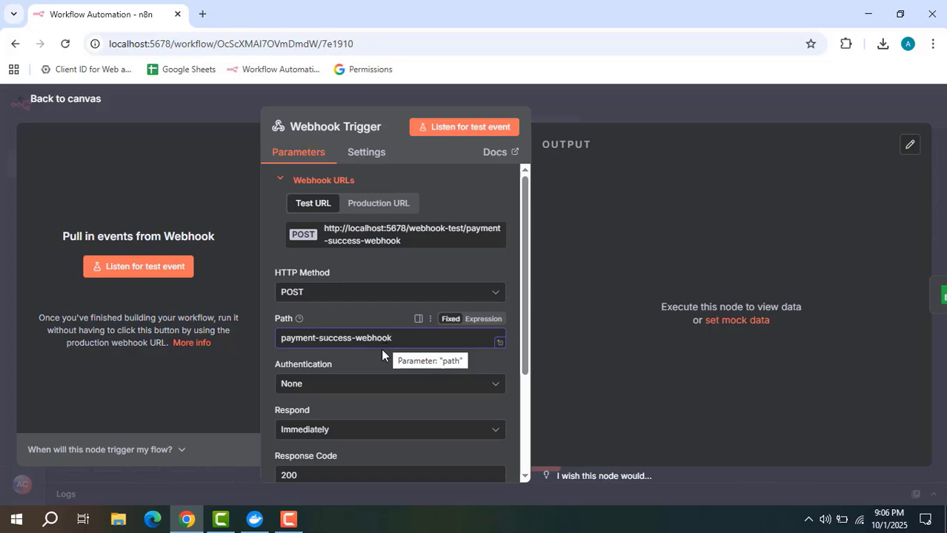
scroll(364, 396, down, 2)
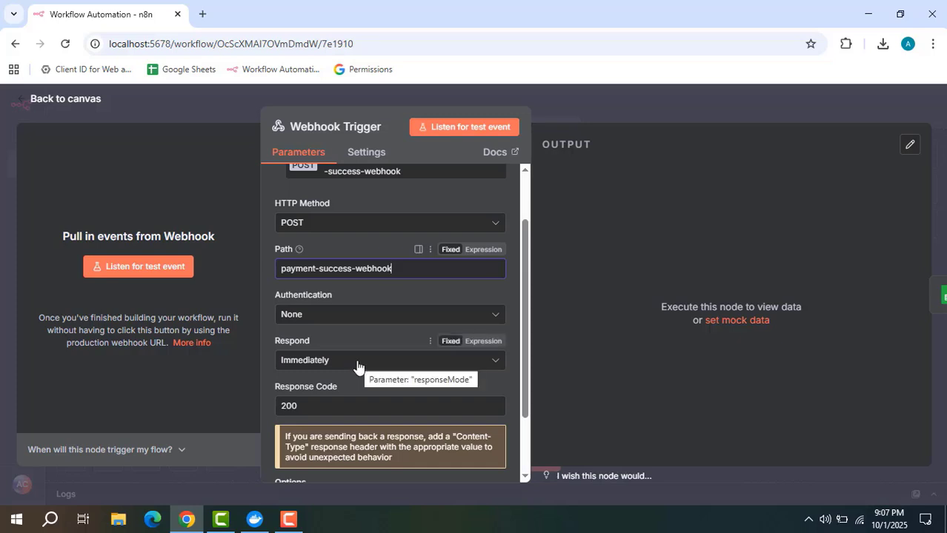
click(547, 110)
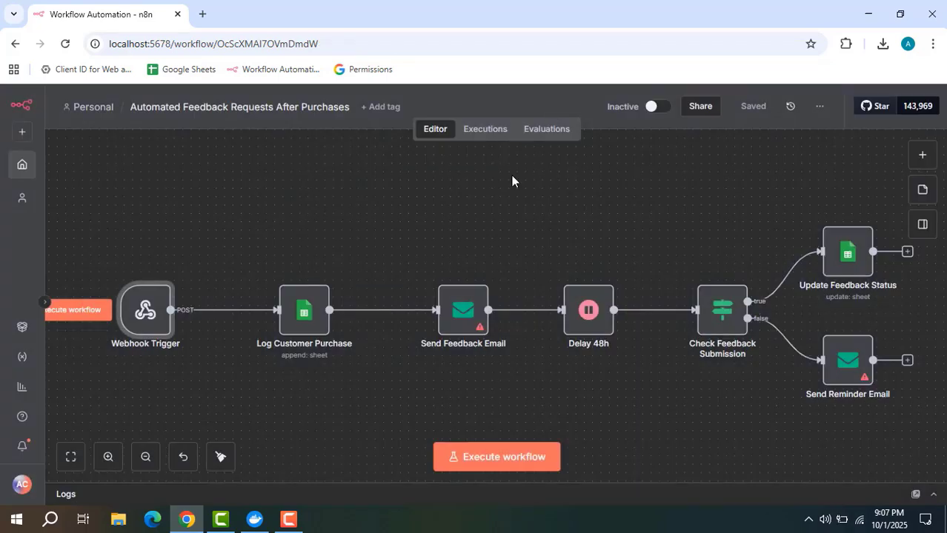
- View the Send Feedback Email node briefly and examine the Log Customer Purchase node's operation, spreadsheet ID, range and key row
double_click(456, 312)
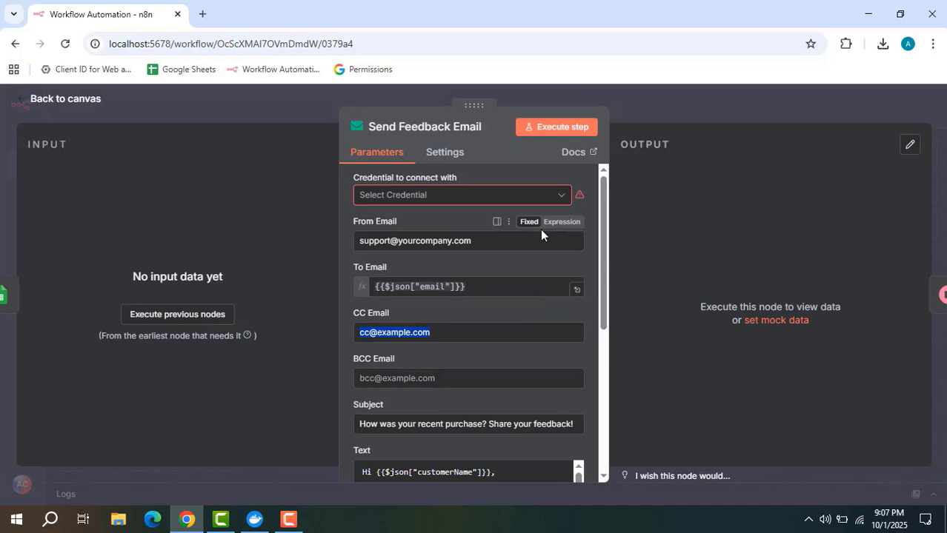
click(672, 95)
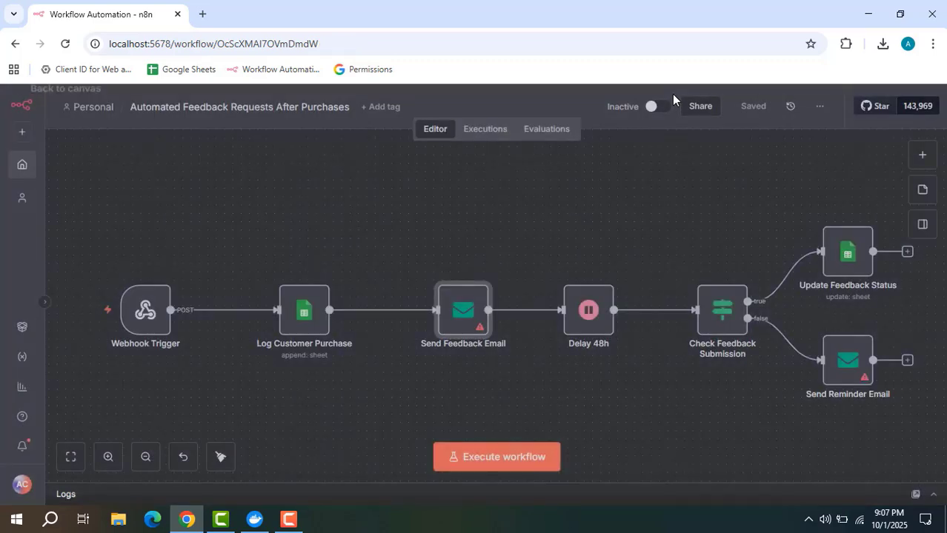
click(306, 323)
double_click(306, 322)
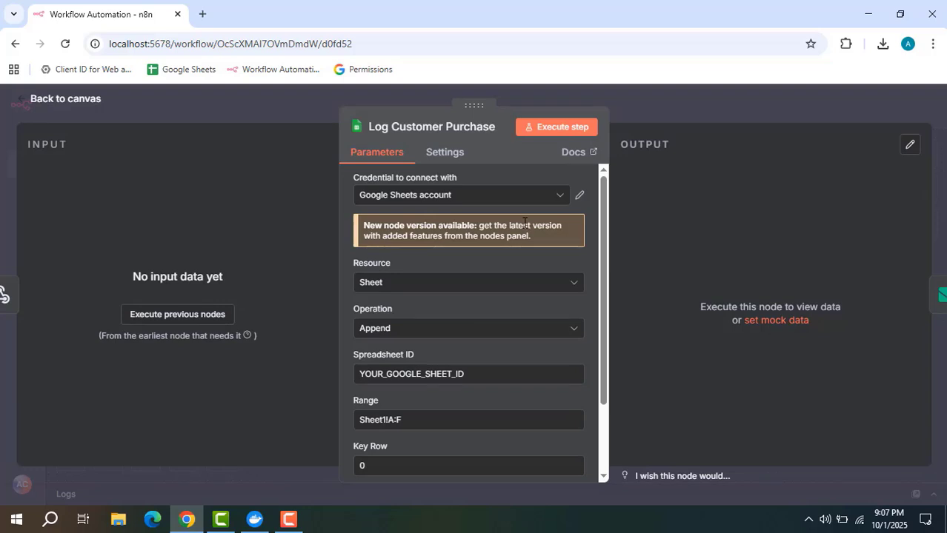
scroll(418, 328, down, 2)
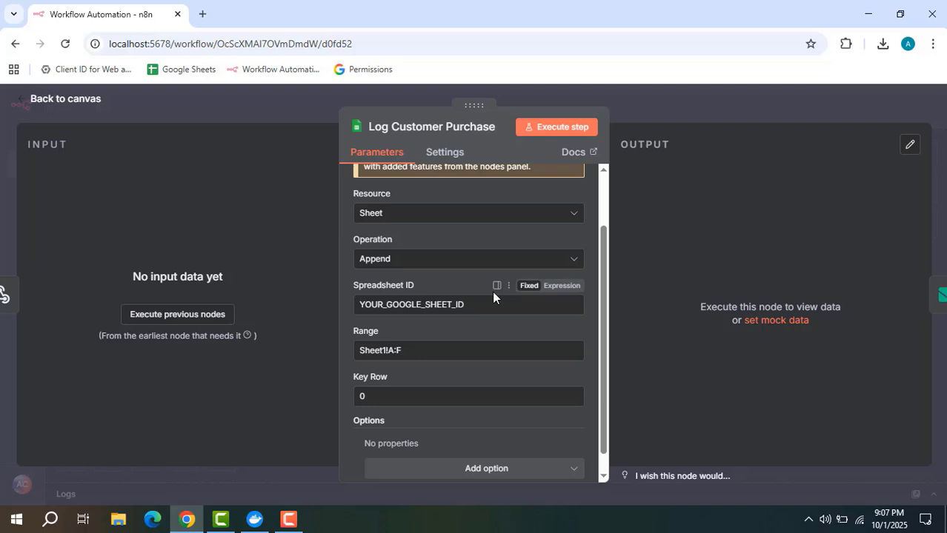
click(642, 99)
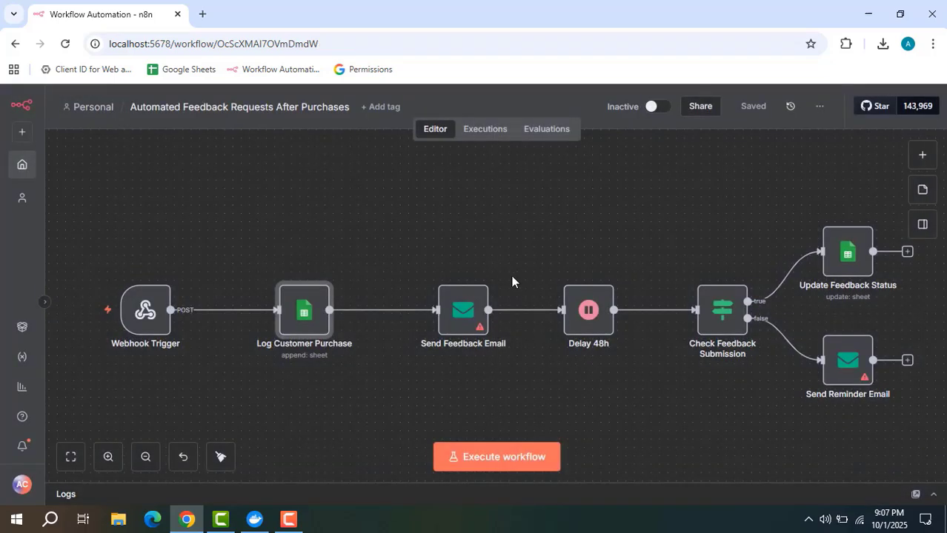
- Examine the Send Feedback Email node's sender and recipient addresses, subject and full message text, enlarging the text box, and return to the canvas
double_click(471, 314)
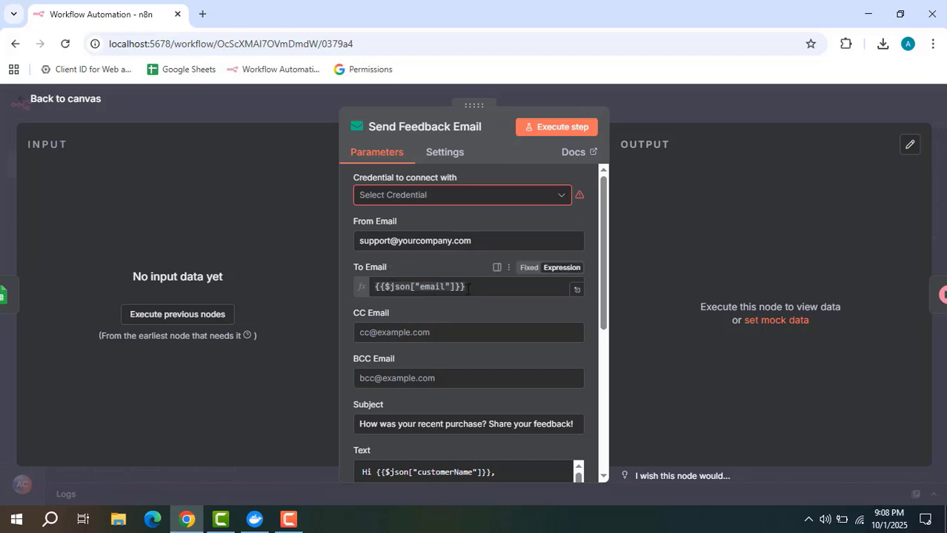
scroll(445, 329, down, 2)
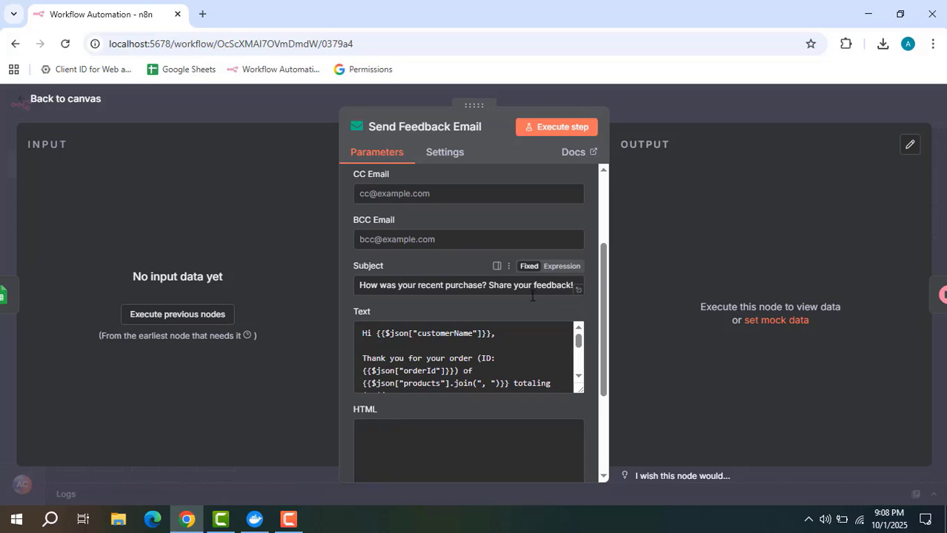
scroll(533, 364, up, 1)
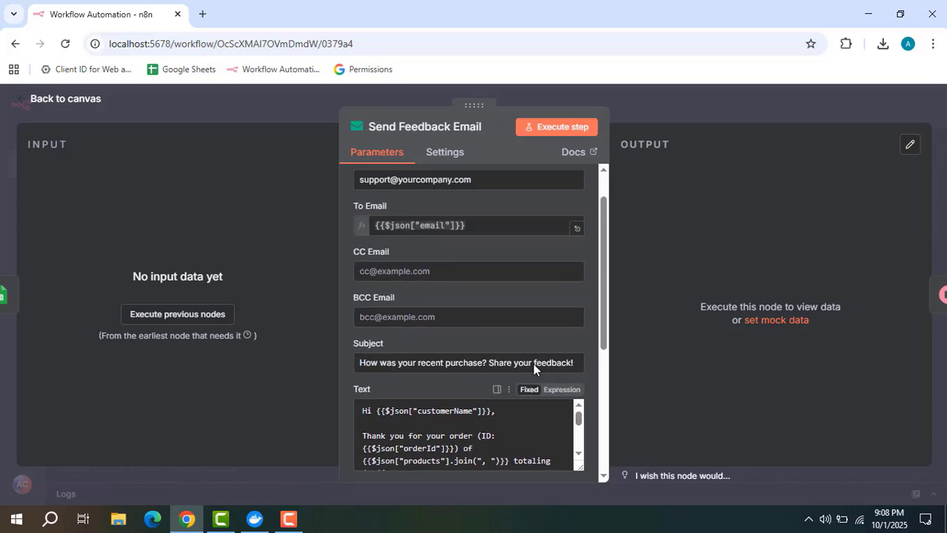
scroll(533, 363, down, 2)
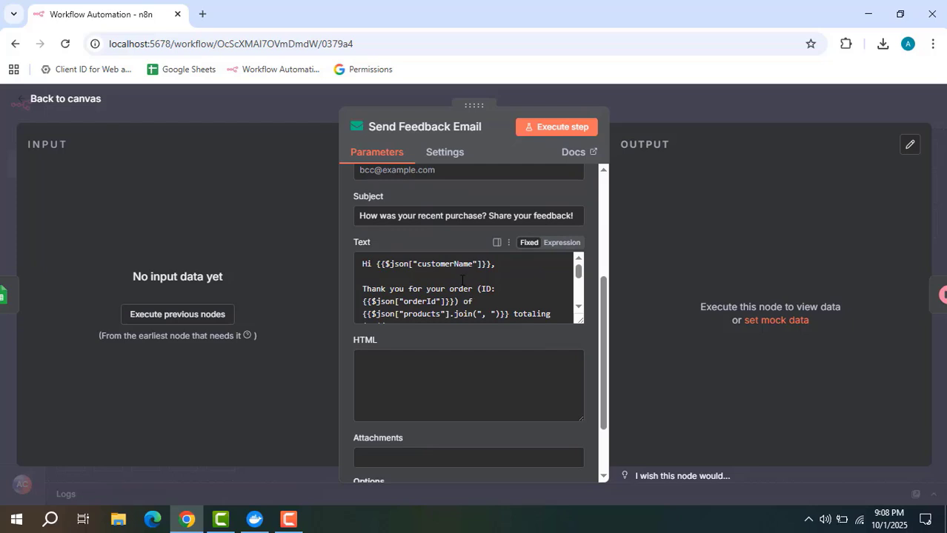
click(581, 320)
drag(582, 333, 590, 381)
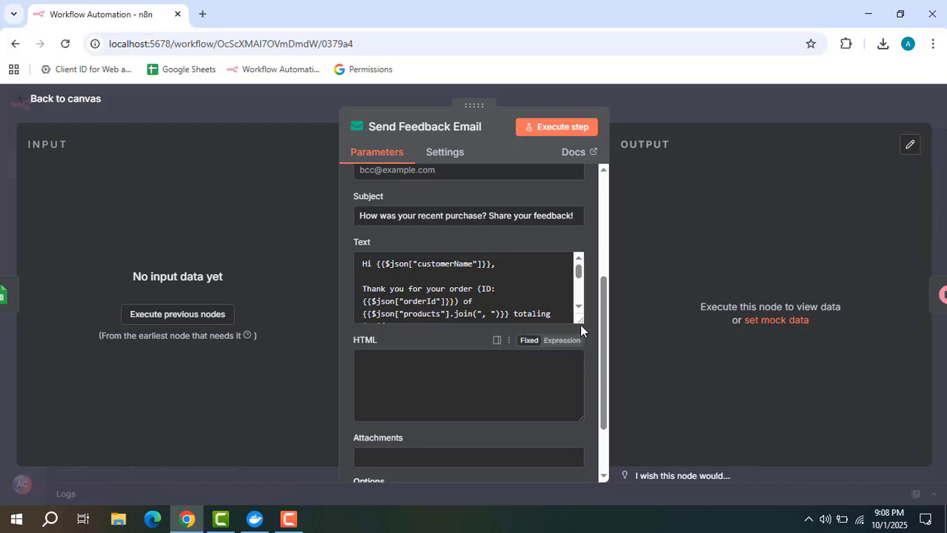
drag(580, 321, 589, 436)
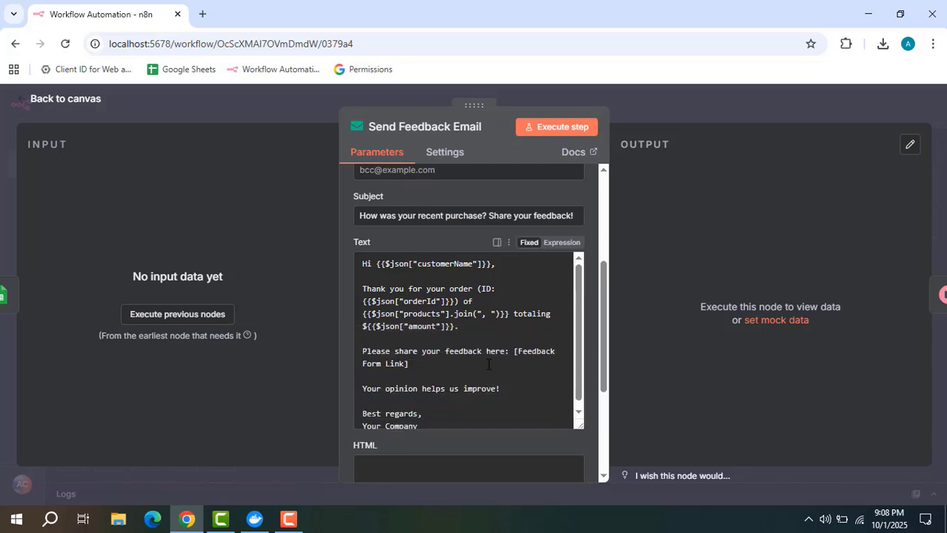
scroll(487, 368, up, 2)
scroll(487, 369, down, 1)
scroll(485, 368, down, 2)
scroll(449, 337, down, 2)
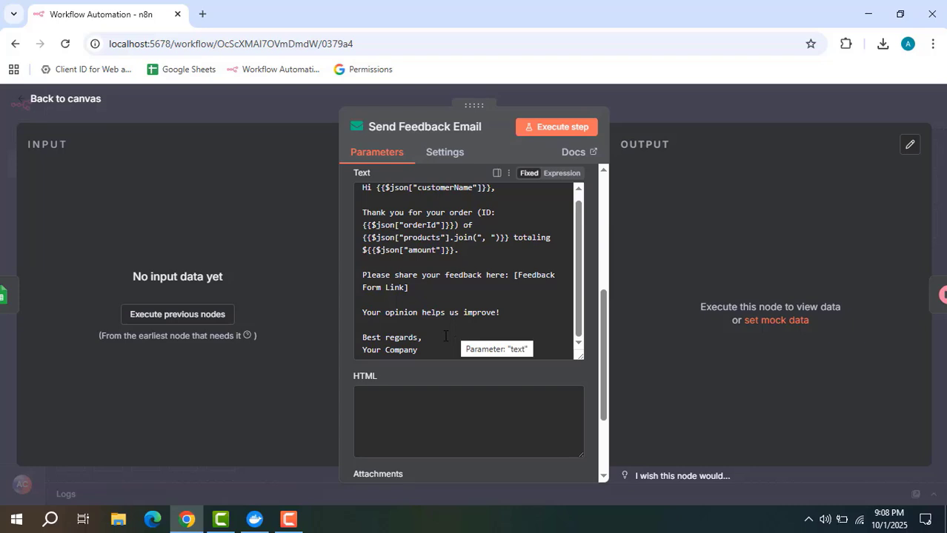
click(672, 104)
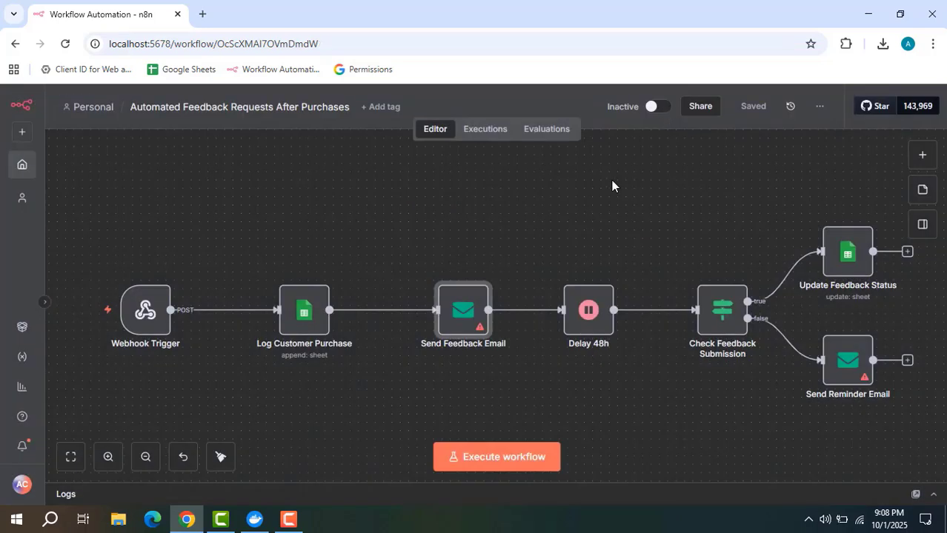
- Set the Delay 48h node's wait amount to 48 hours and return to the canvas
double_click(586, 314)
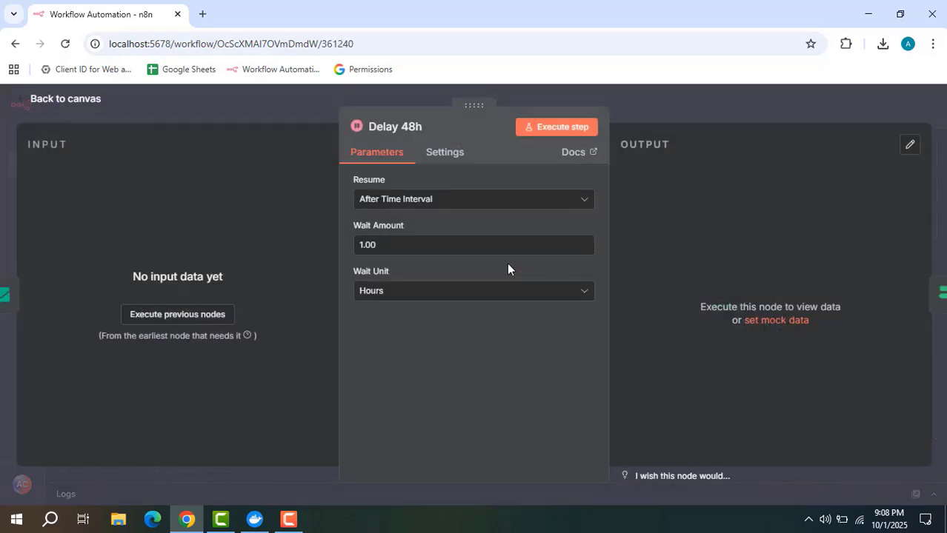
mouse_move(387, 249)
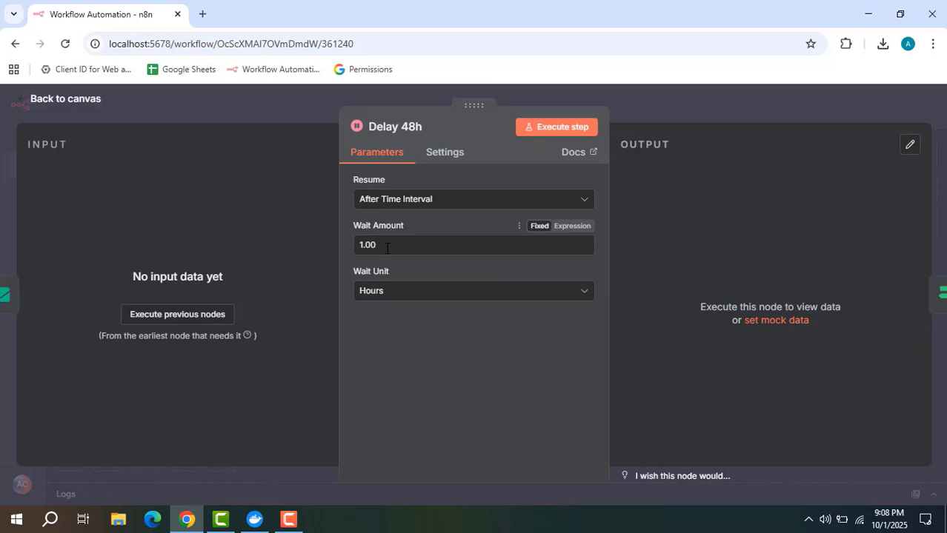
double_click(386, 246)
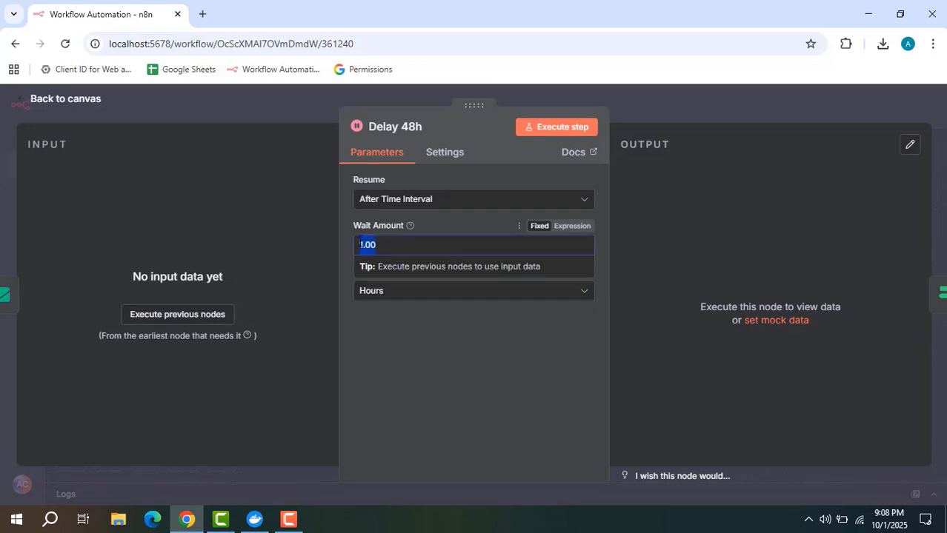
text(48)
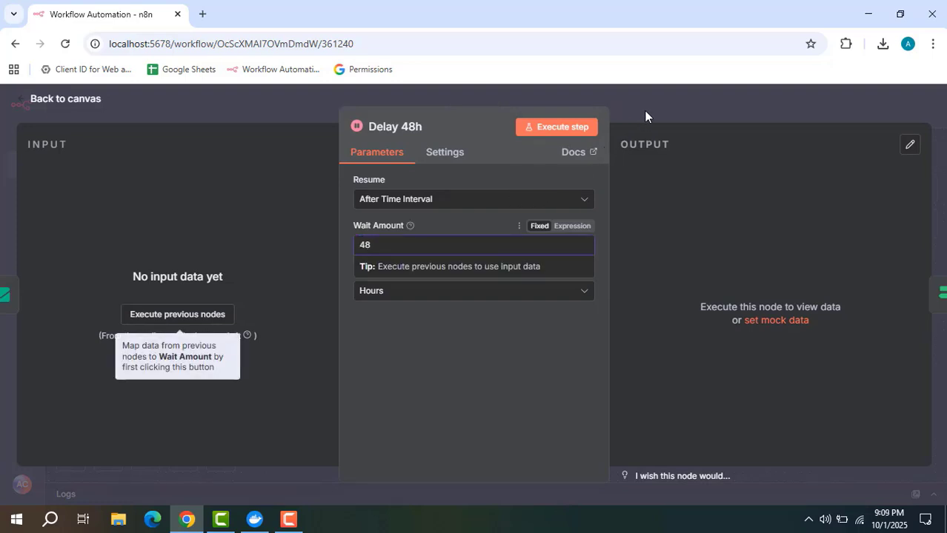
click(644, 111)
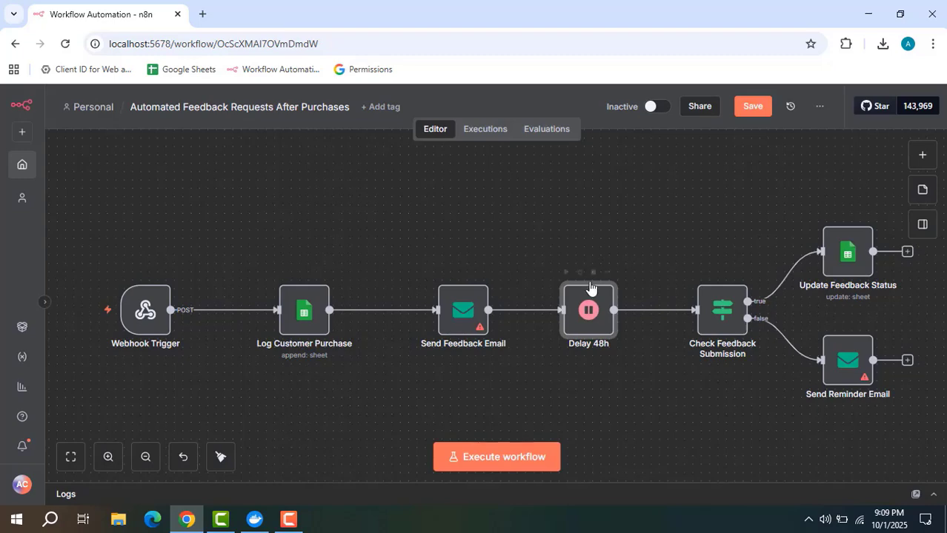
- Examine the Check Feedback Submission node's boolean condition, operation and combine setting, and close it
drag(685, 234, 528, 211)
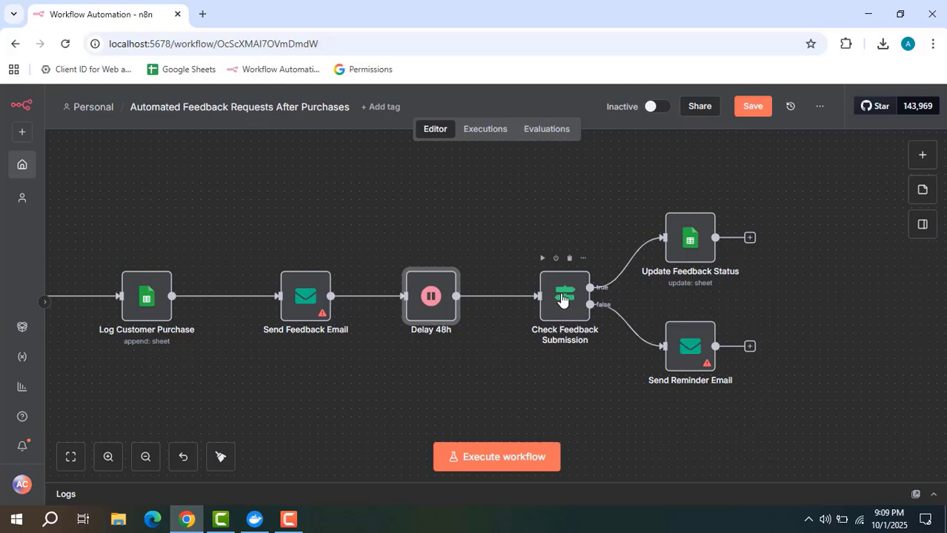
double_click(562, 299)
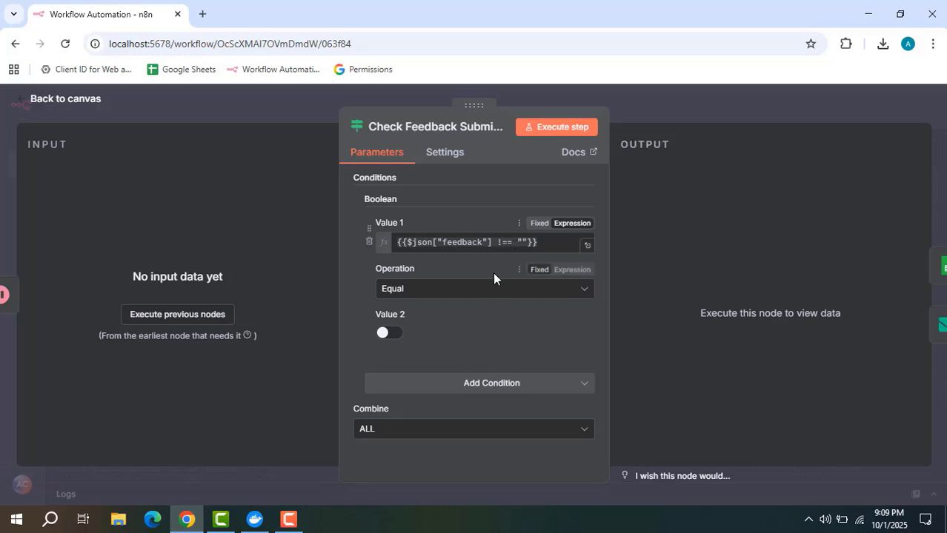
click(698, 109)
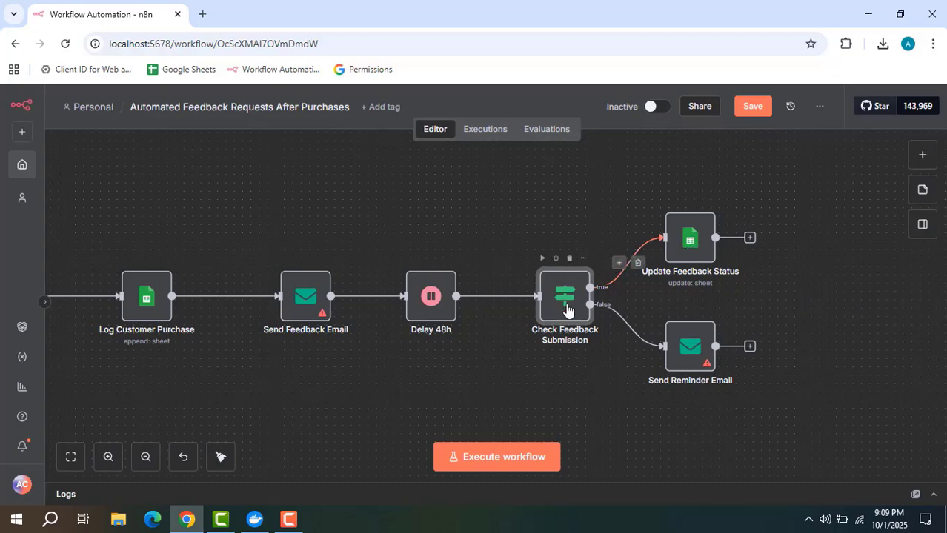
- Examine the Send Reminder Email node's addresses, subject and full message text, enlarging the text box, and close the node
double_click(689, 352)
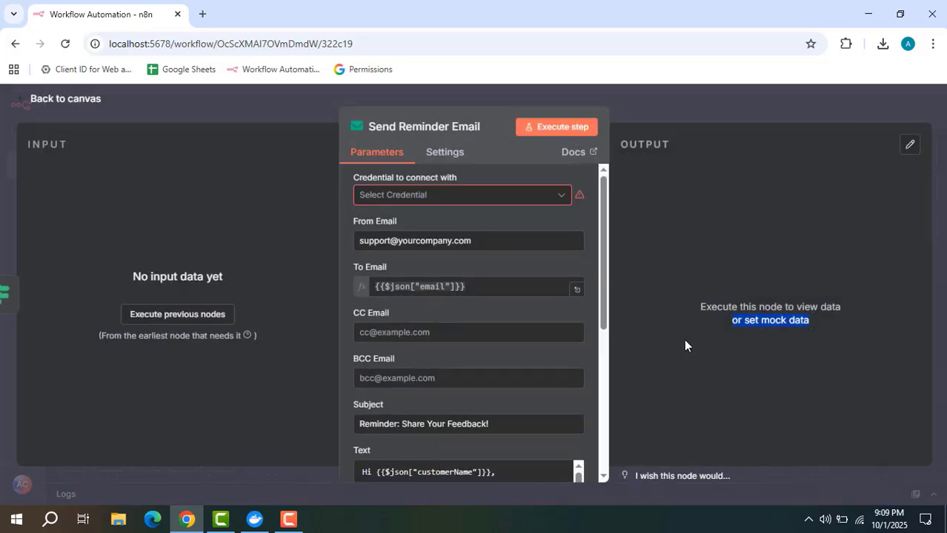
scroll(526, 280, down, 3)
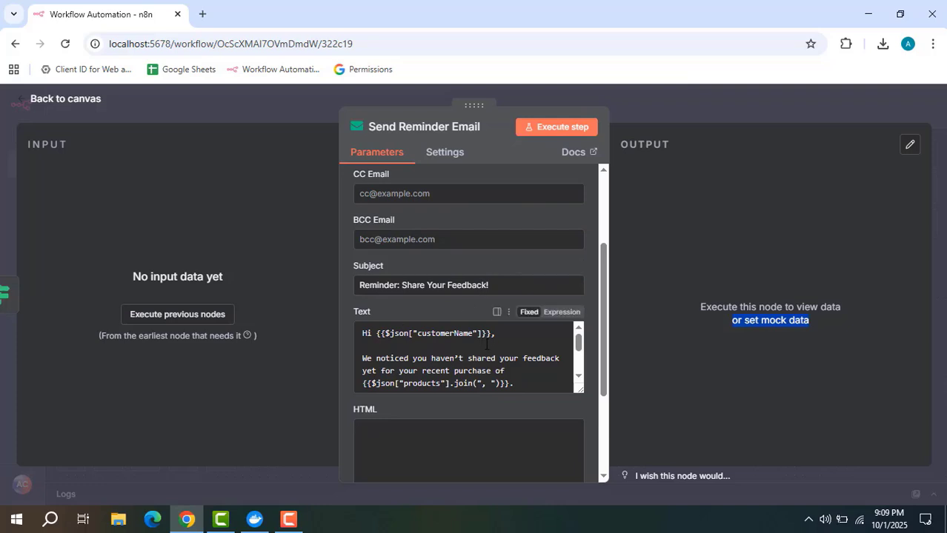
drag(575, 390, 578, 478)
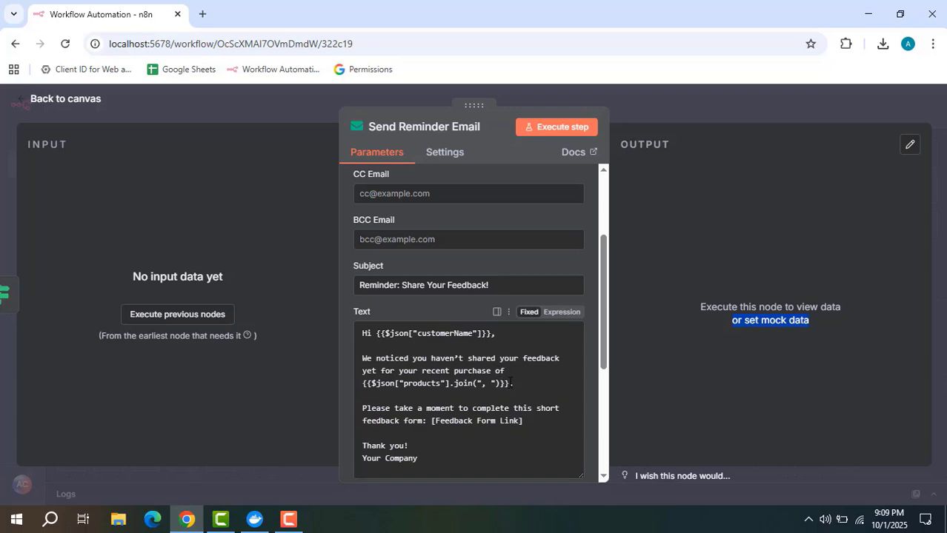
scroll(489, 390, down, 1)
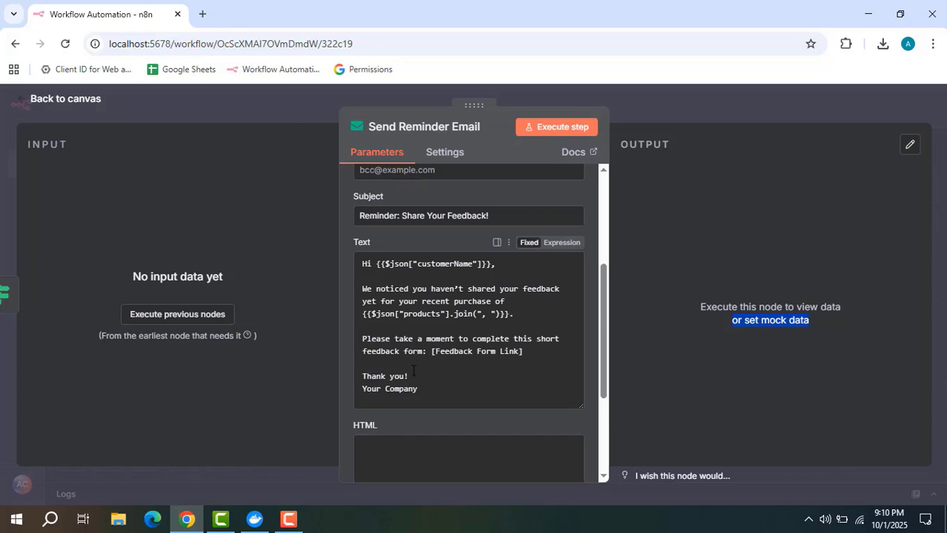
click(662, 100)
- Examine the Update Feedback Status node's operation, spreadsheet ID, range, data start row and key settings, and return to the canvas
mouse_move(697, 250)
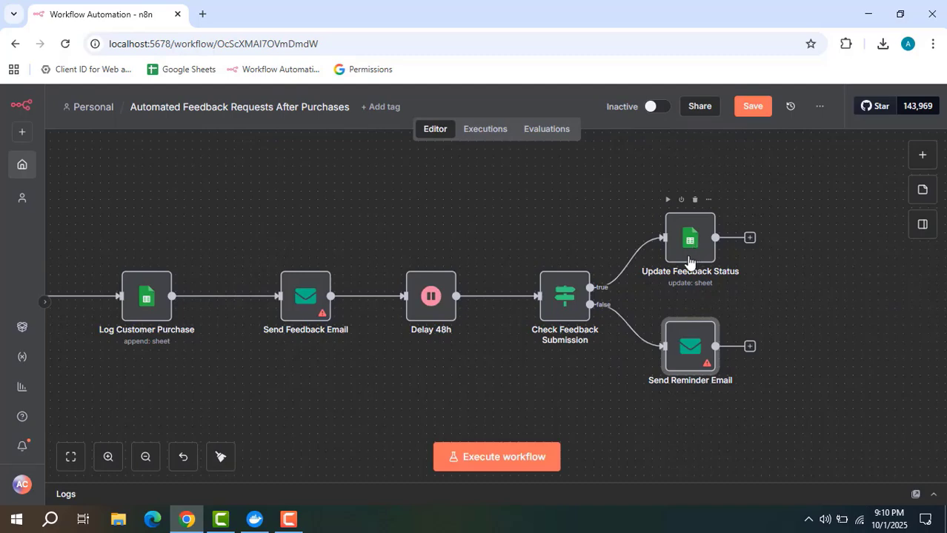
double_click(689, 244)
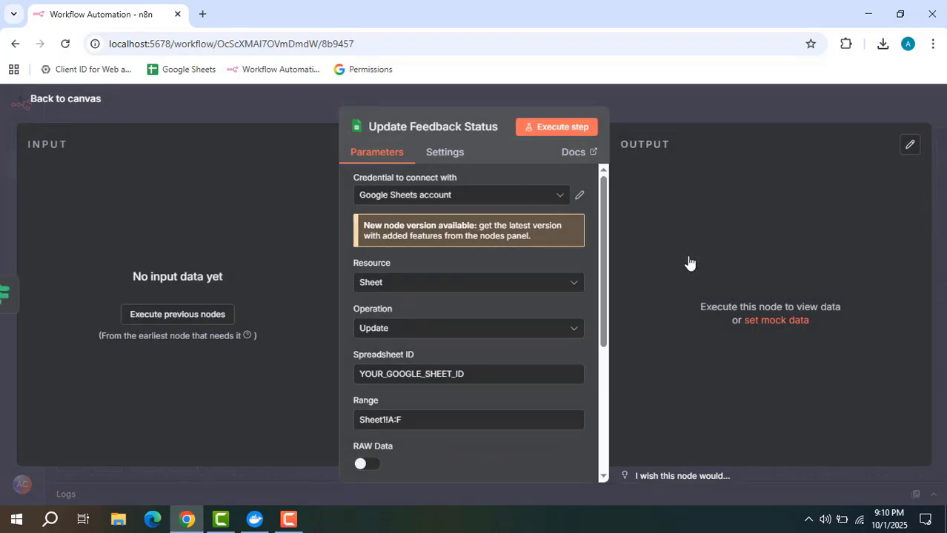
scroll(483, 296, down, 1)
scroll(485, 302, down, 2)
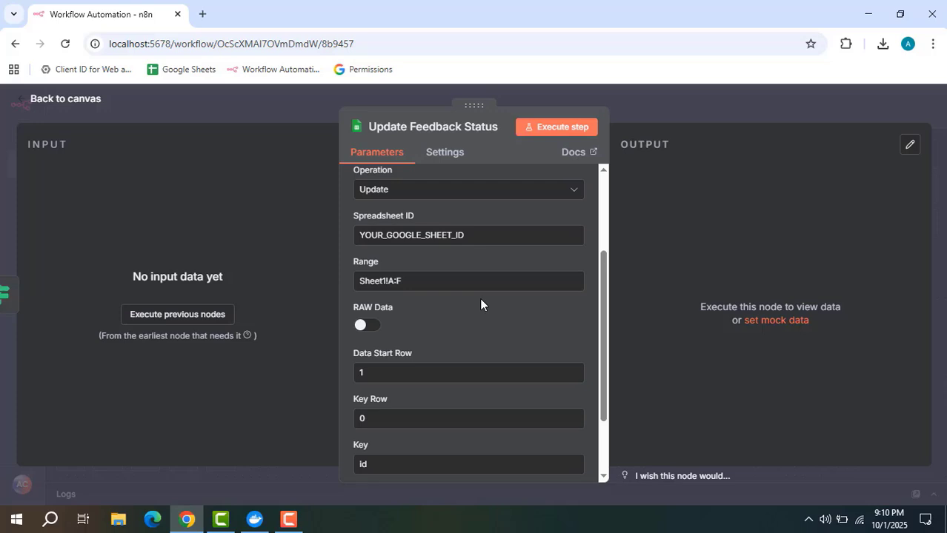
click(683, 98)
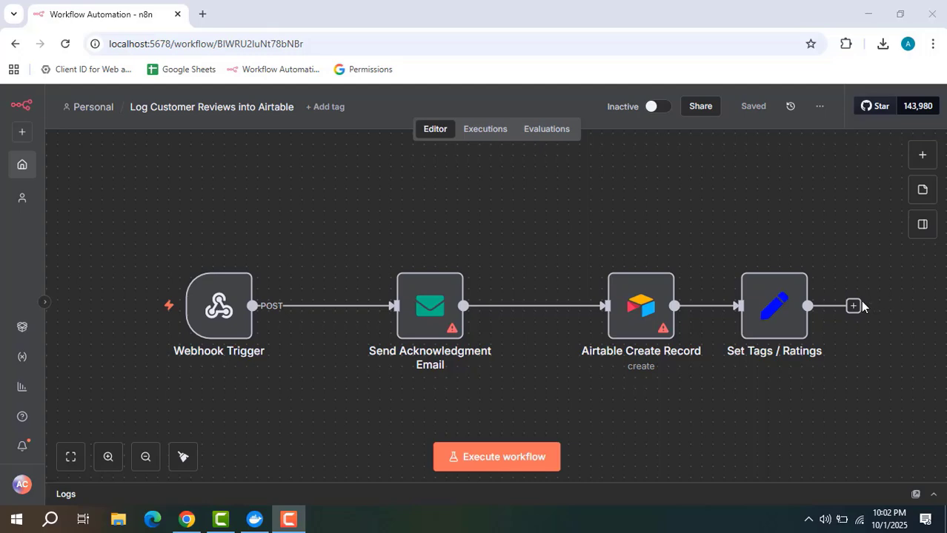
- In the Log Customer Reviews into Airtable workflow, examine the Webhook Trigger's method and path and the Send Acknowledgment Email node's subject and message text
double_click(220, 306)
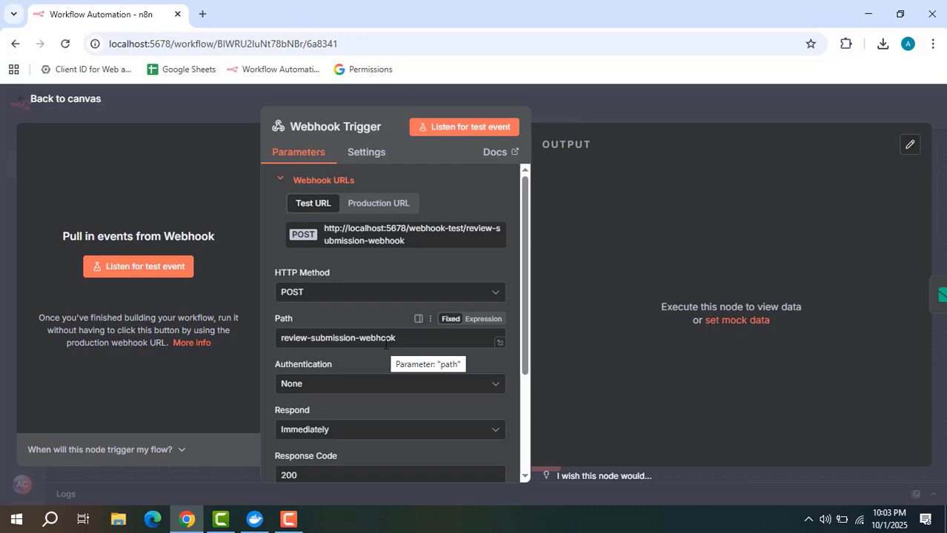
click(579, 118)
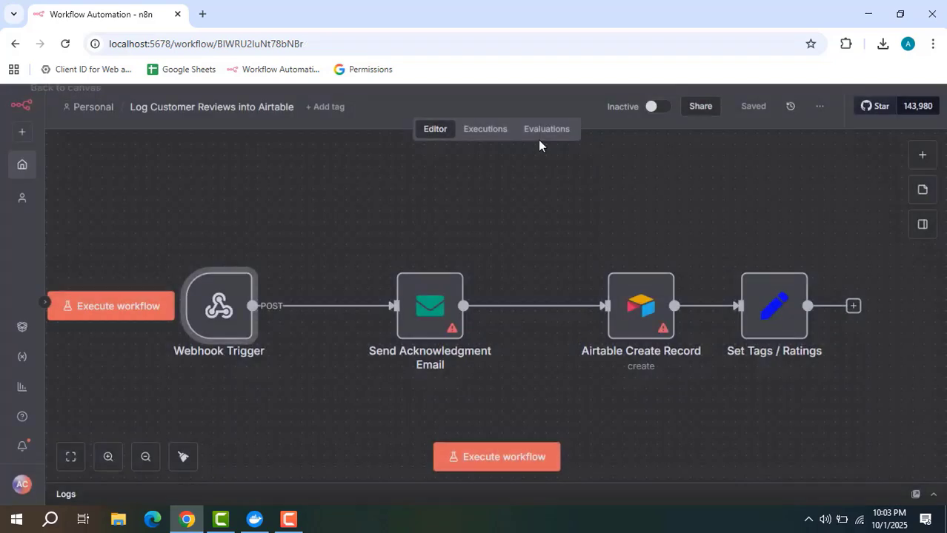
double_click(422, 308)
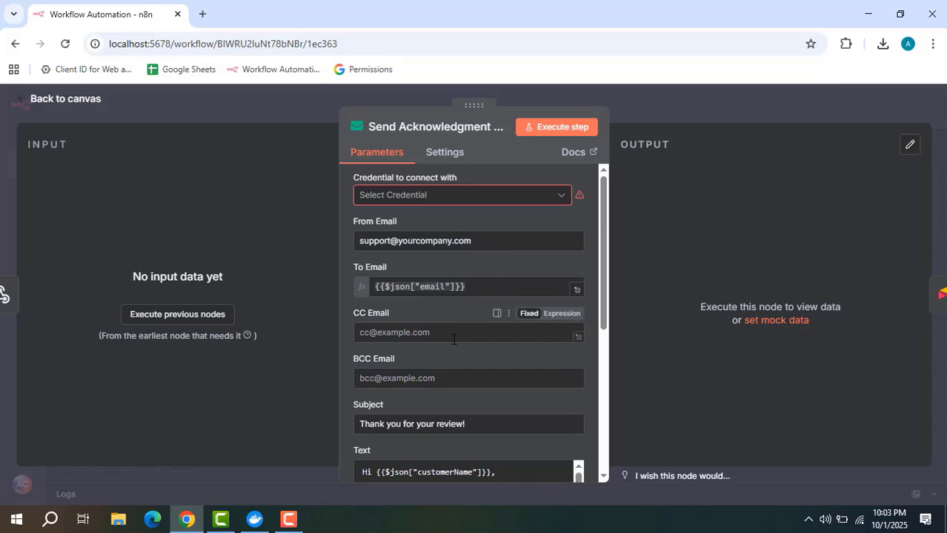
scroll(453, 338, down, 3)
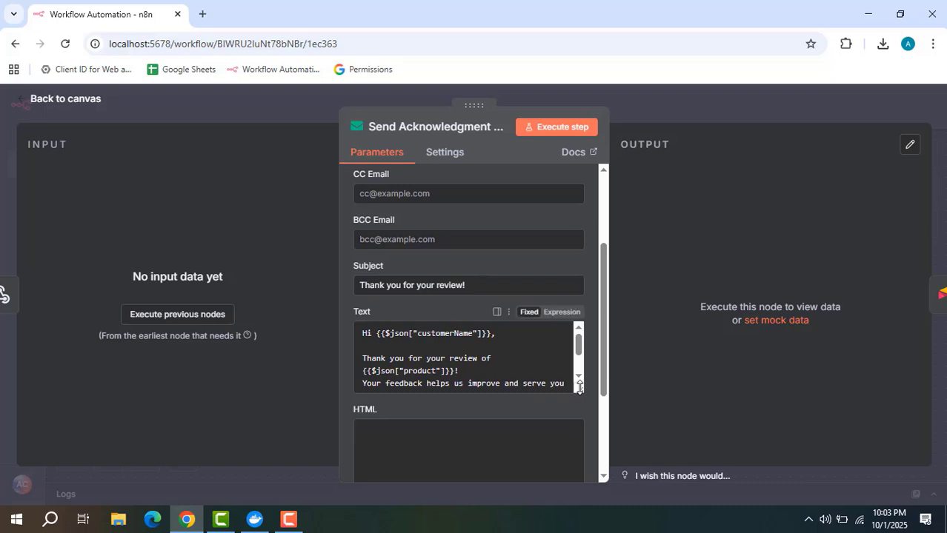
drag(578, 392, 580, 451)
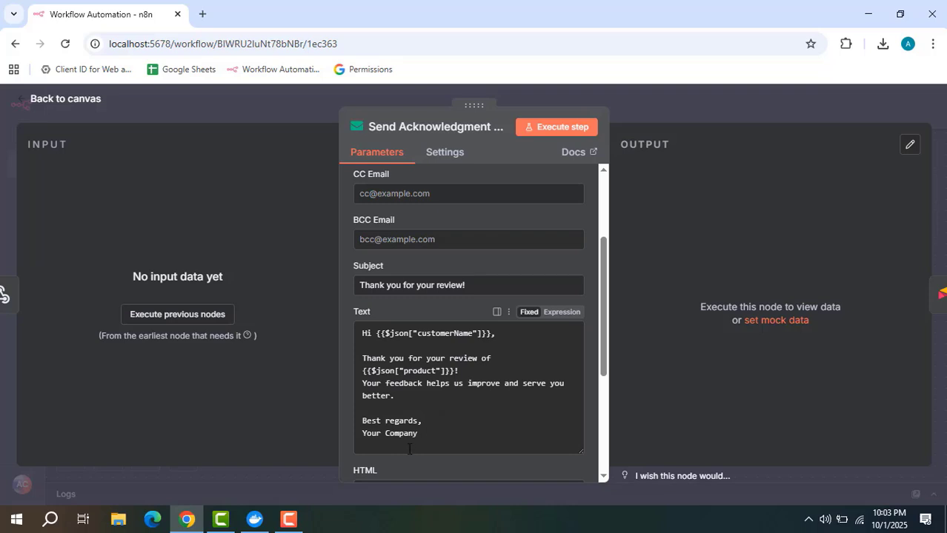
click(663, 108)
- Examine the Airtable Create Record node's operation, base and table, and the Set Tags / Ratings node's Tag value expression
double_click(642, 304)
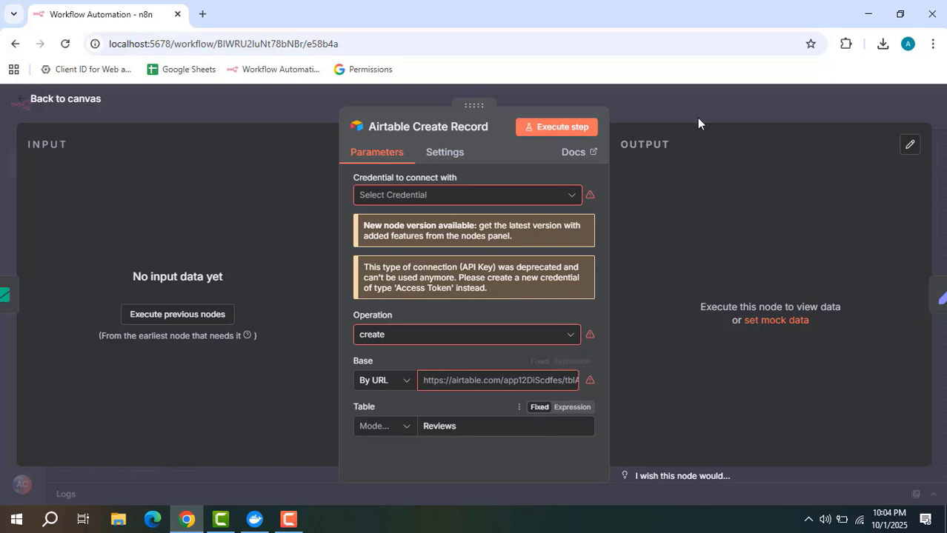
click(660, 107)
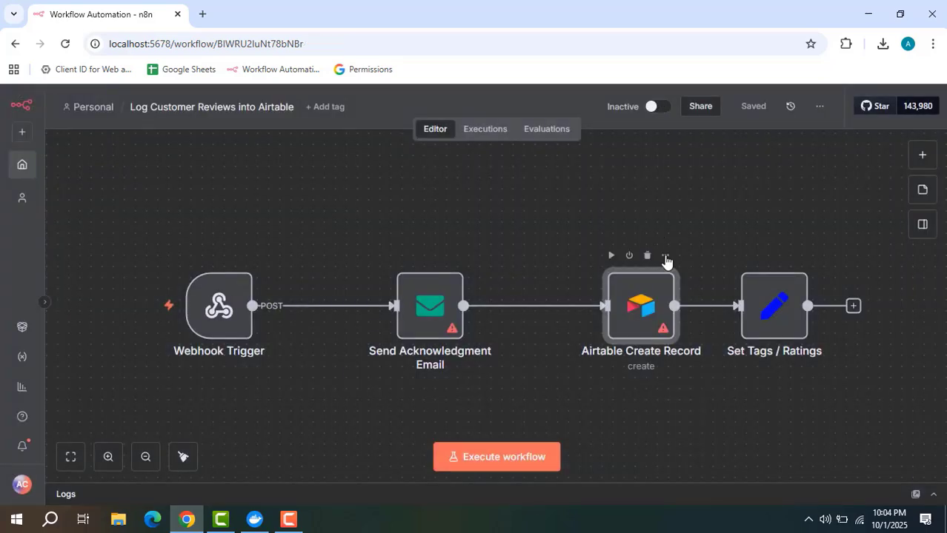
drag(669, 224, 590, 219)
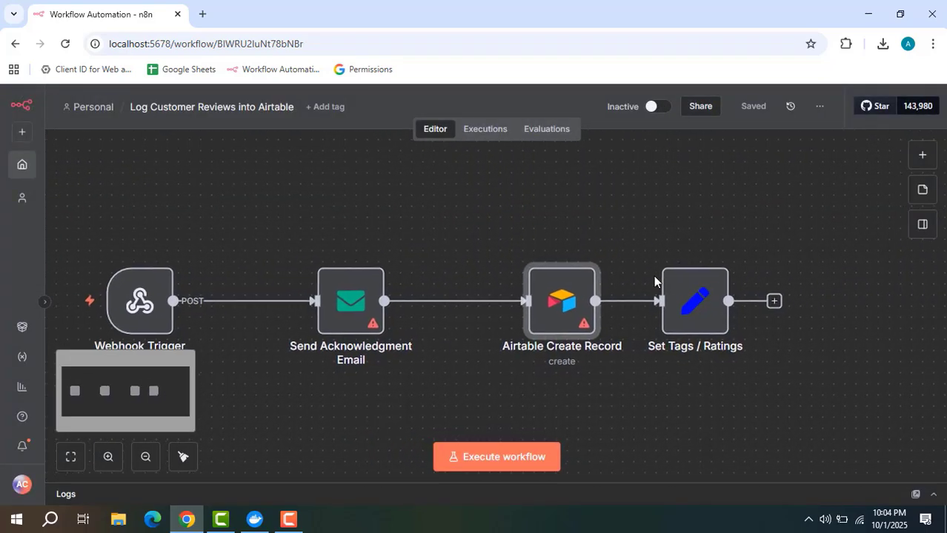
click(689, 305)
double_click(688, 305)
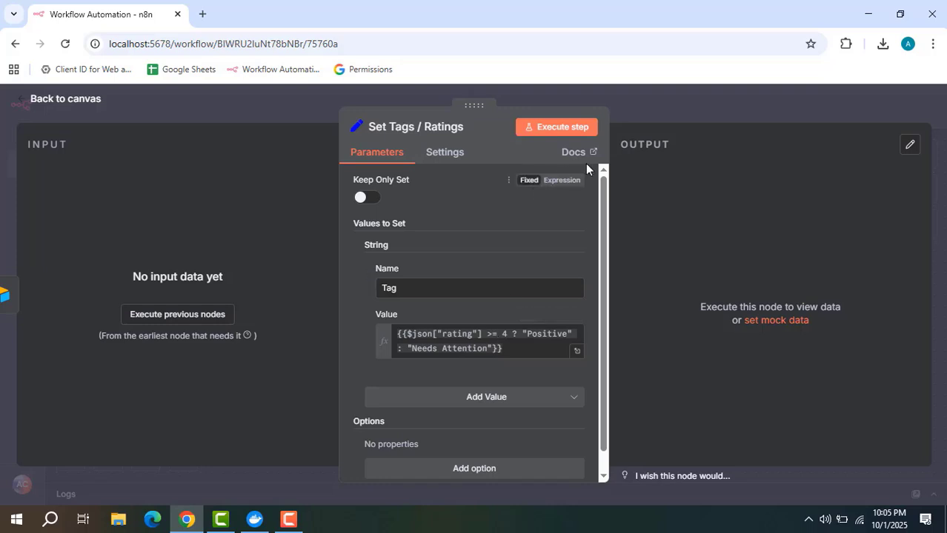
click(678, 105)
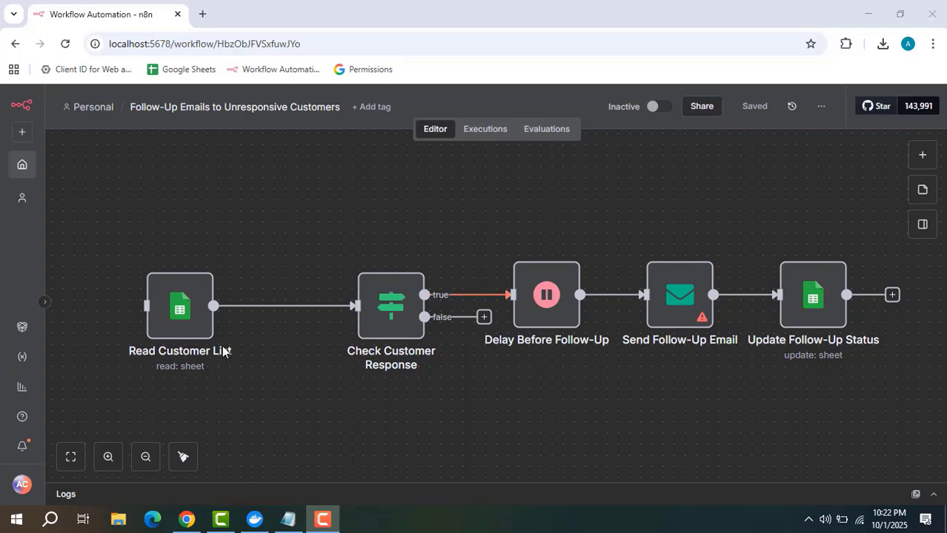
- In the Follow-Up Emails to Unresponsive Customers workflow, examine the Read Customer List node's operation, spreadsheet ID, range and data start row, and close it
click(183, 318)
double_click(183, 317)
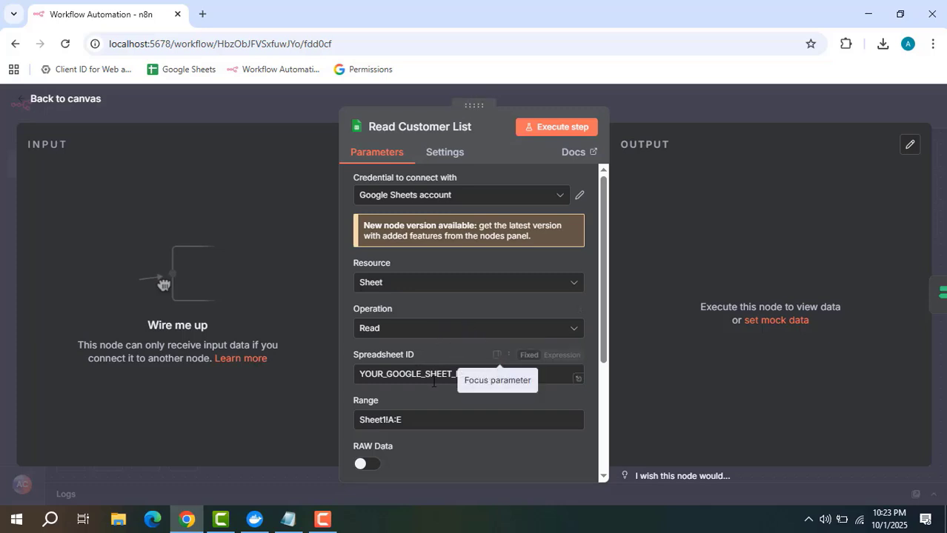
scroll(419, 378, down, 1)
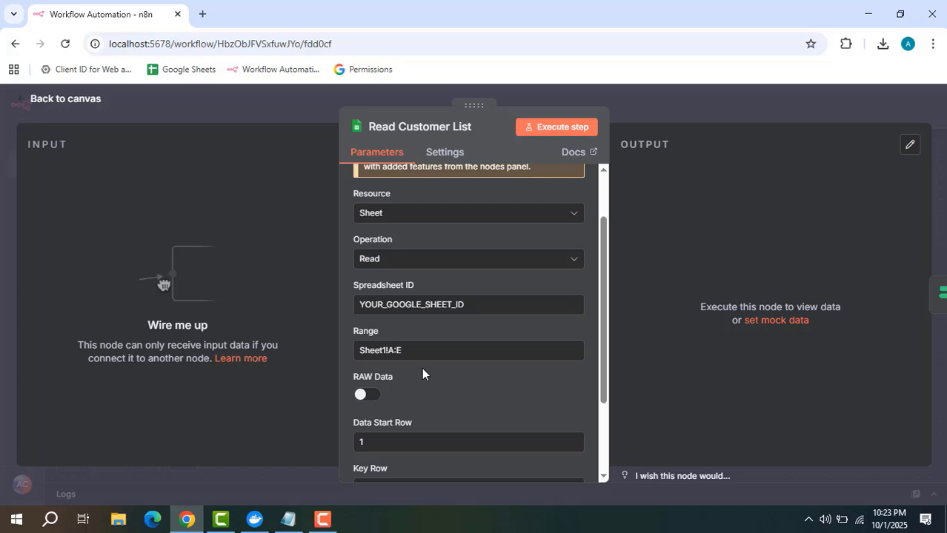
click(652, 103)
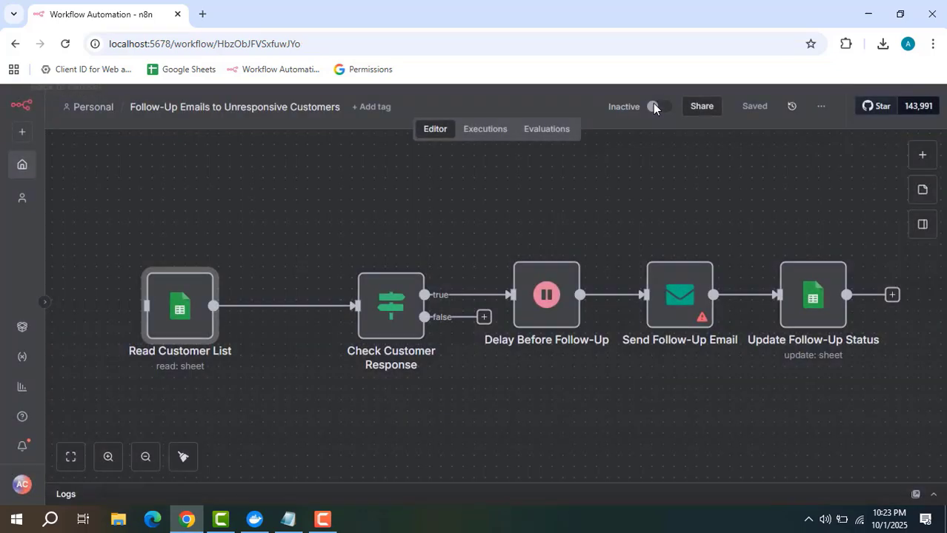
- Examine the Check Customer Response node's condition, viewing the full Value 1 expression in the expression editor, and return to the canvas
mouse_move(401, 307)
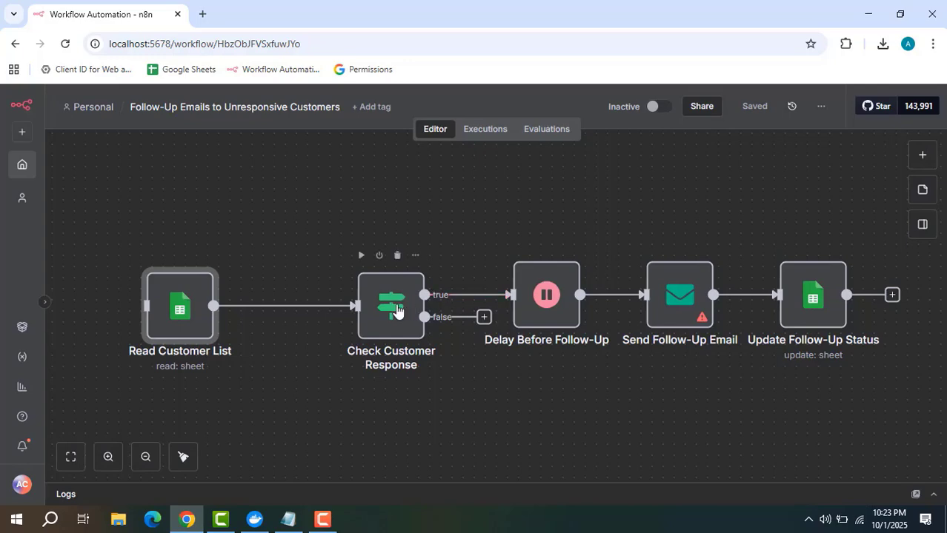
double_click(395, 310)
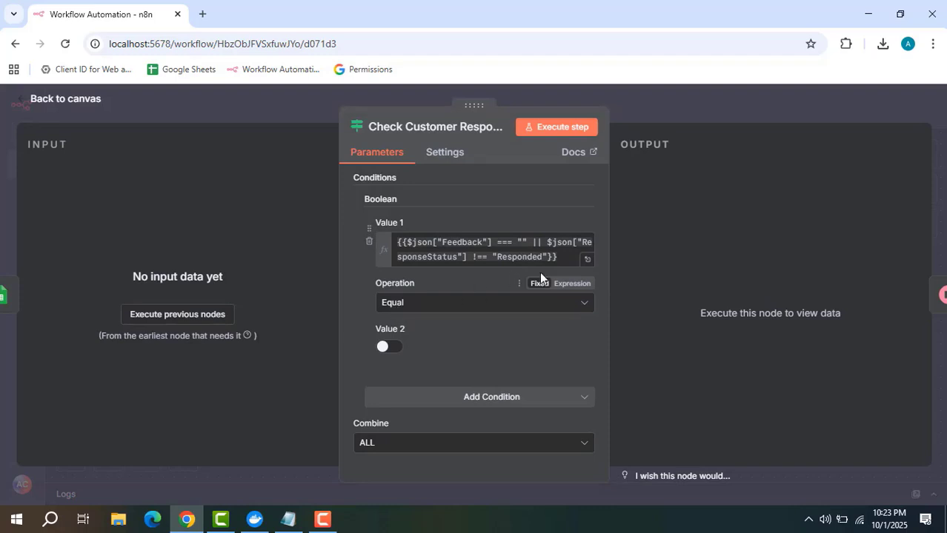
click(586, 260)
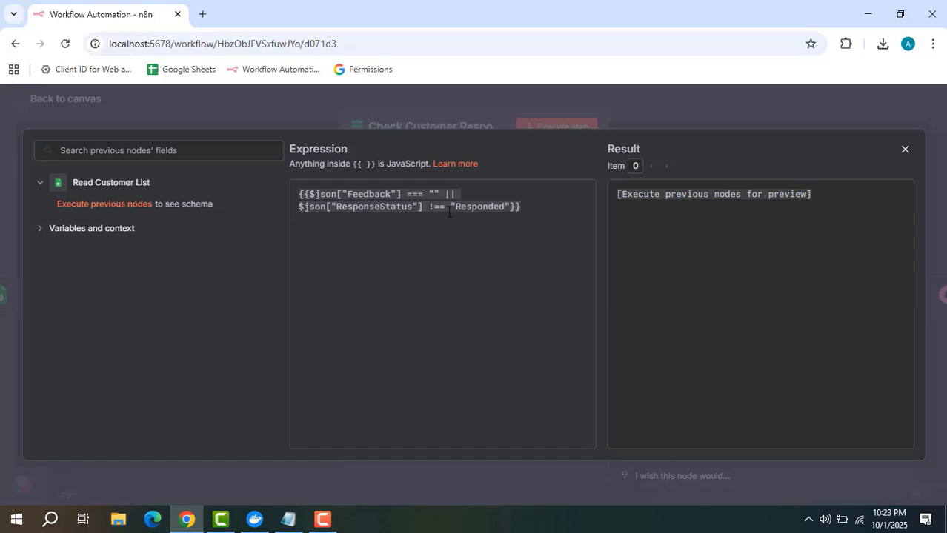
click(661, 113)
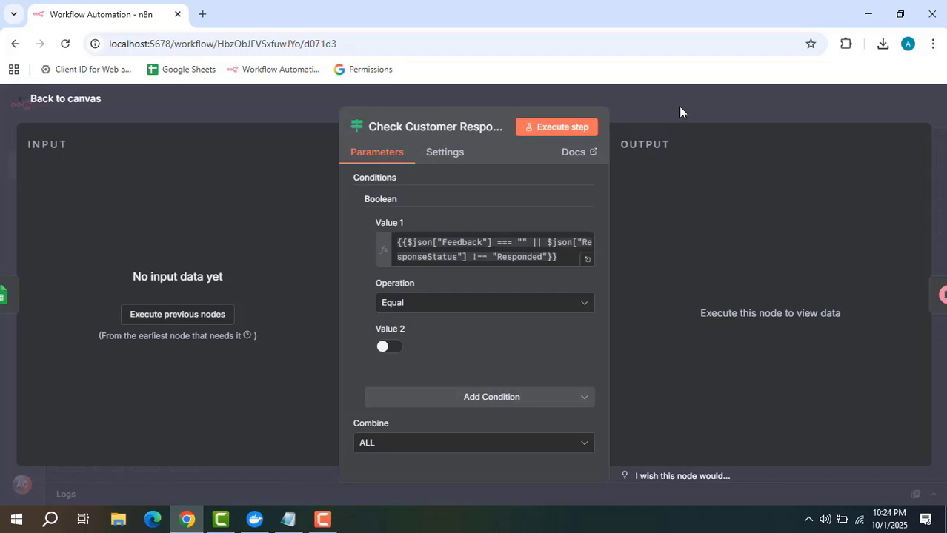
click(679, 111)
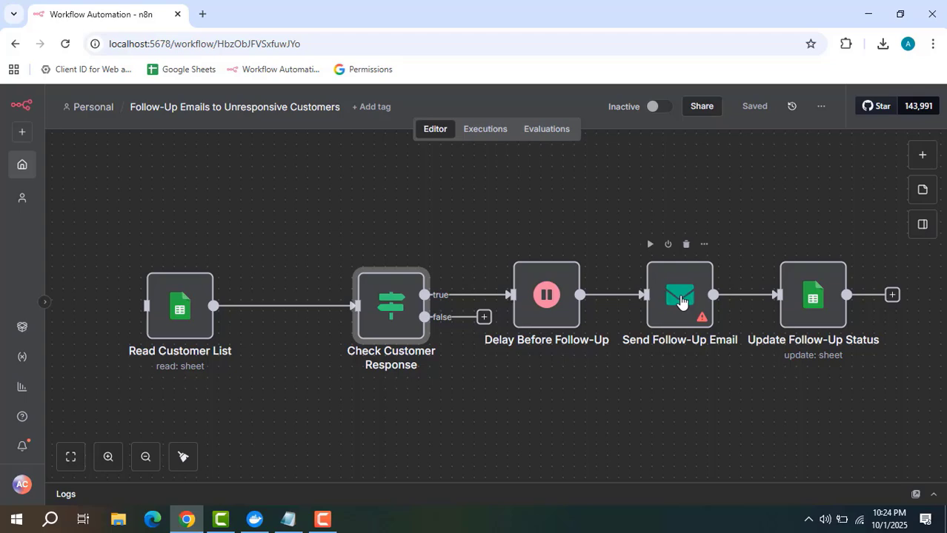
- Set the Delay Before Follow-Up node's wait amount to 48 and close the node
double_click(546, 306)
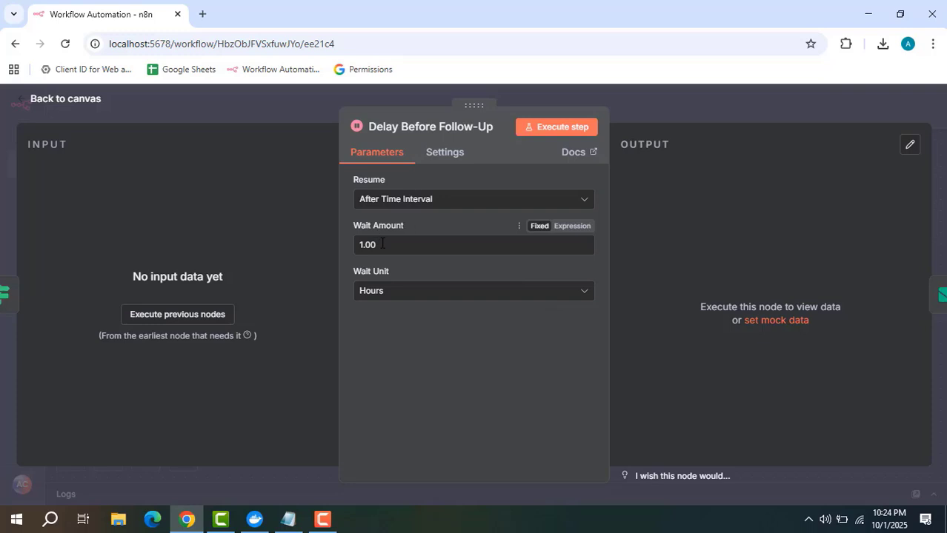
drag(380, 244, 351, 242)
text(48)
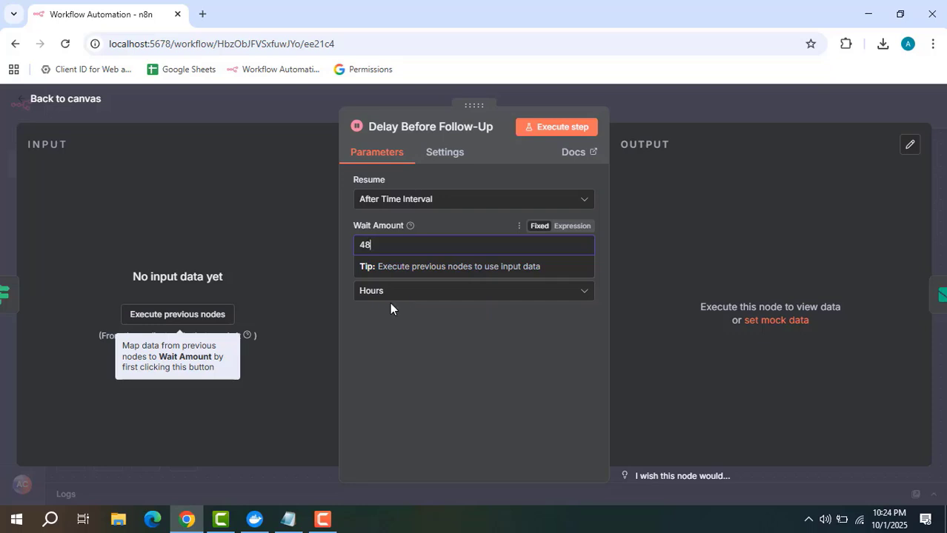
click(646, 113)
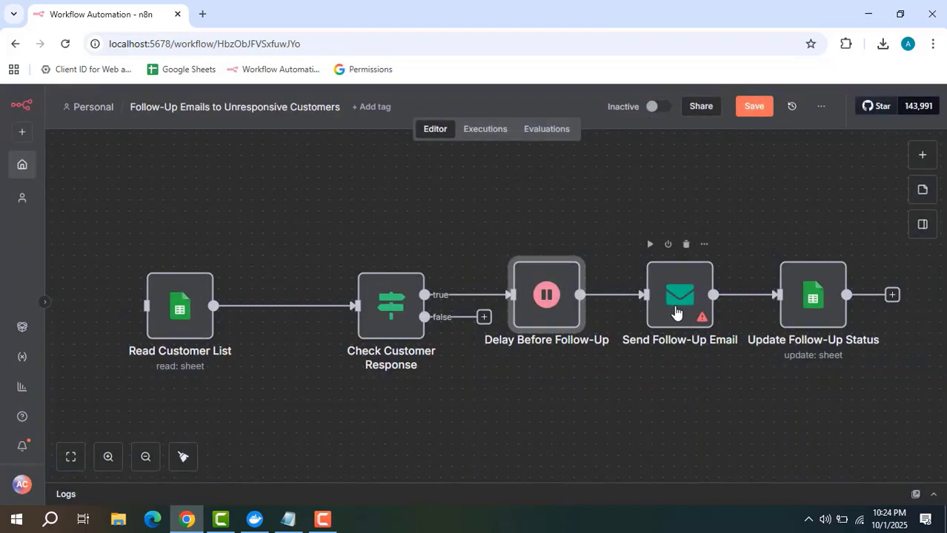
- Examine the Send Follow-Up Email node's addresses, subject and message, enlarging the text box to read the whole text, and close the node
double_click(676, 313)
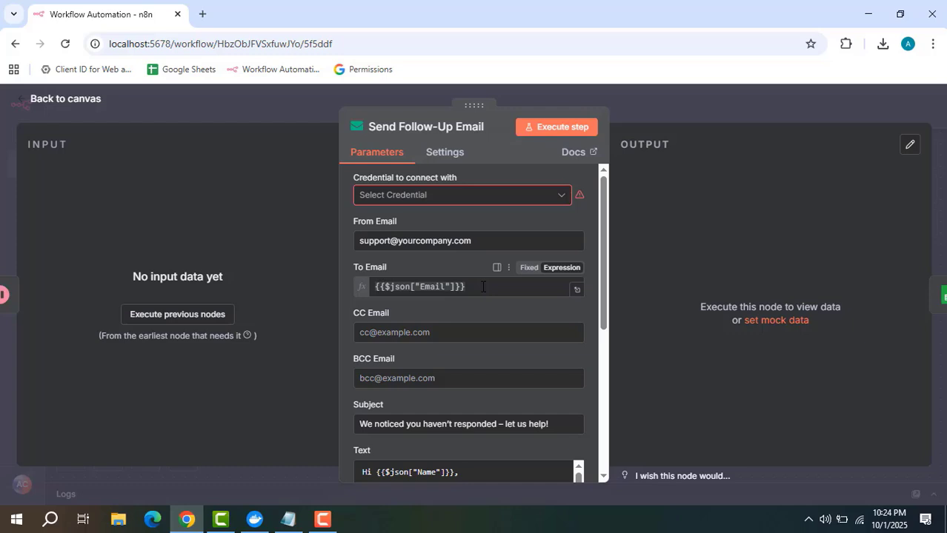
scroll(488, 356, down, 3)
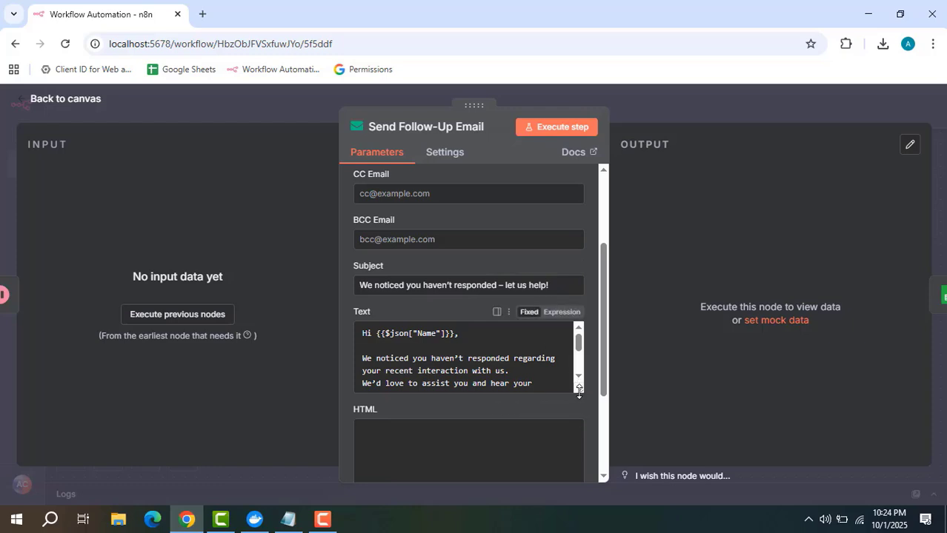
drag(580, 390, 575, 460)
scroll(472, 280, down, 2)
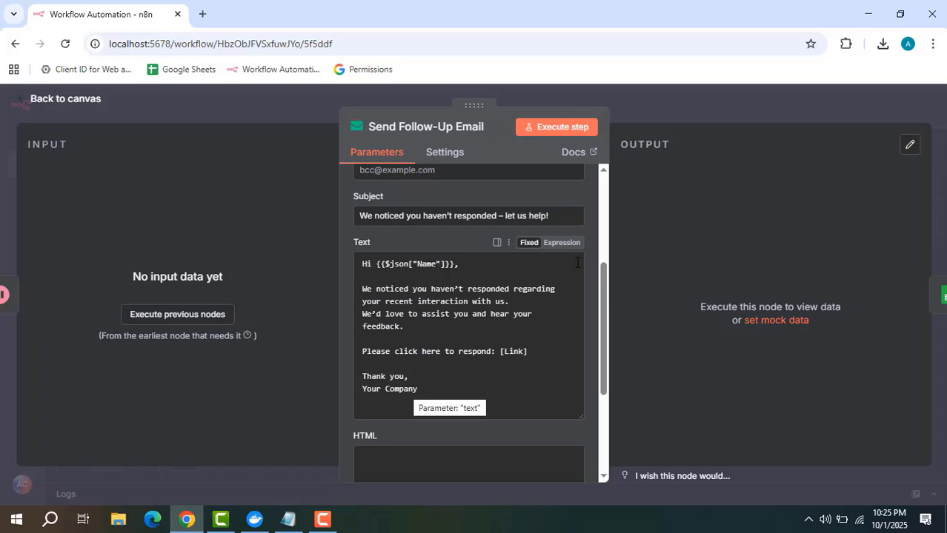
click(709, 111)
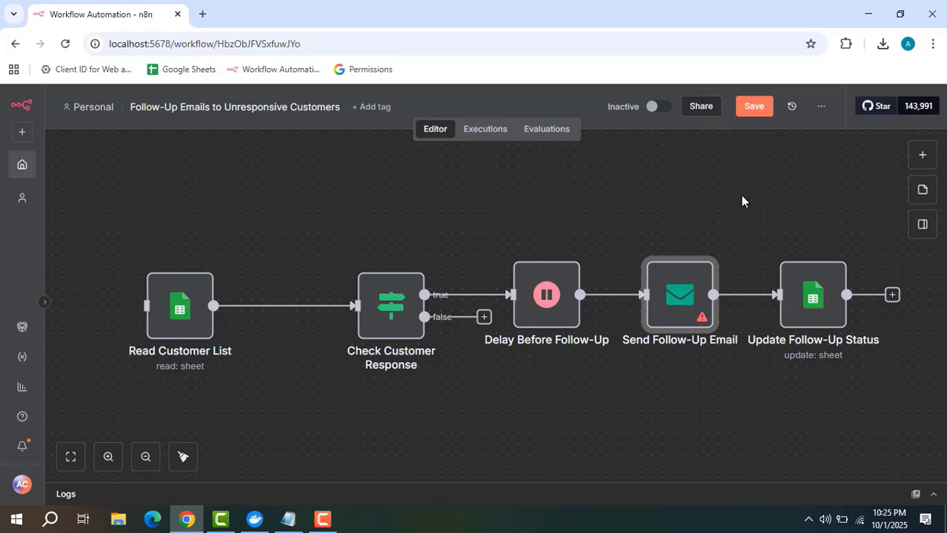
- Examine the Update Follow-Up Status node's operation, spreadsheet ID, range and data start row, and return to the canvas
drag(739, 203, 649, 190)
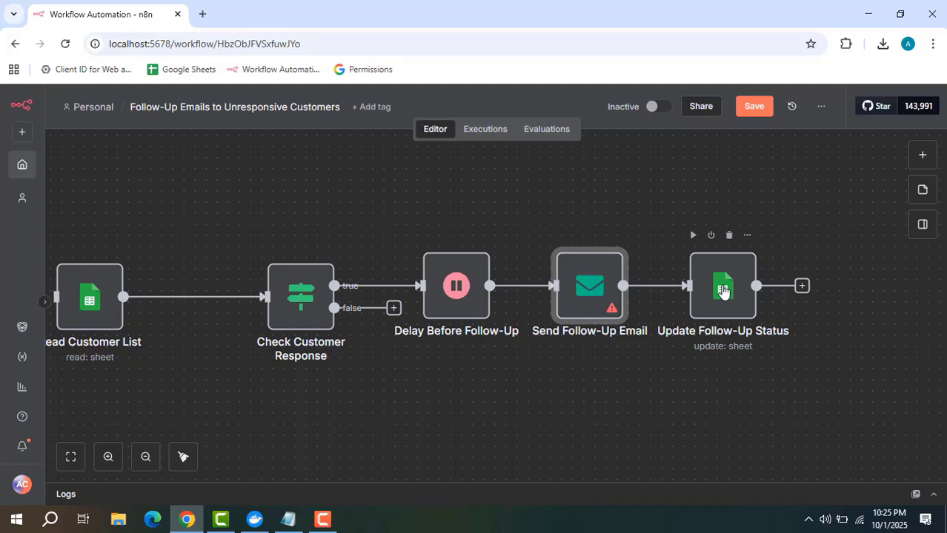
double_click(722, 292)
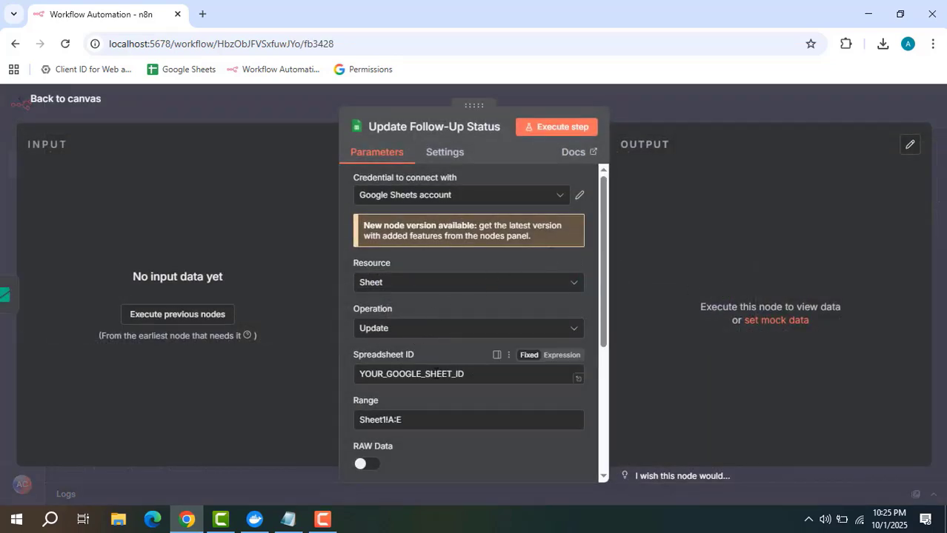
scroll(452, 348, down, 2)
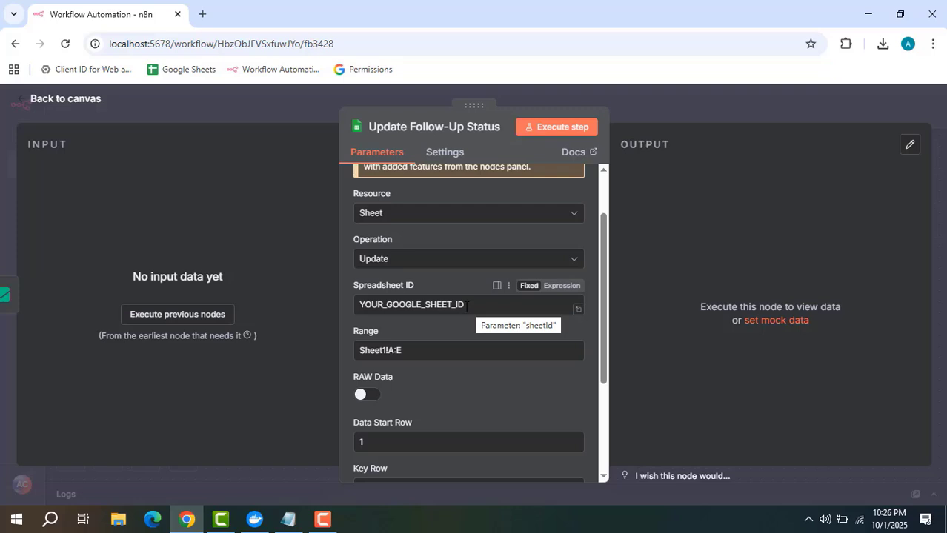
click(660, 108)
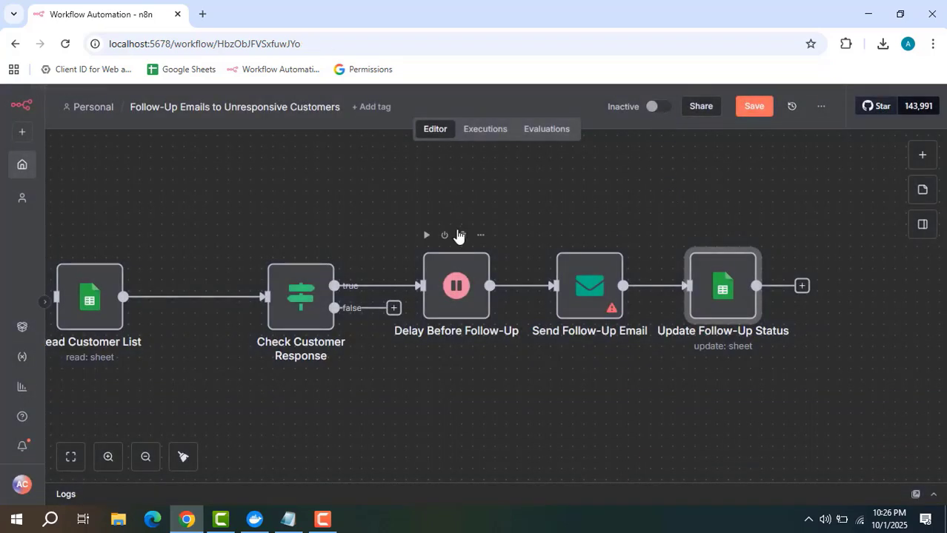
drag(456, 212, 514, 217)
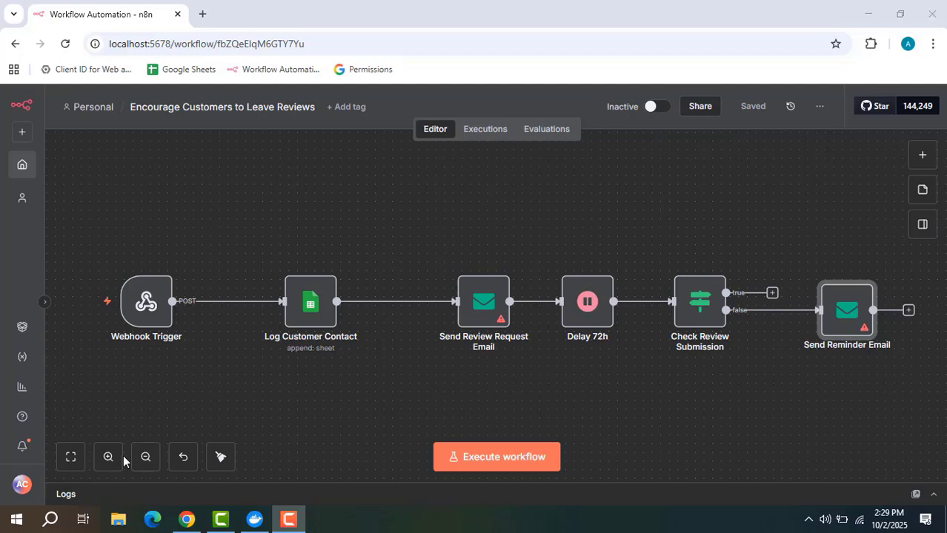
- In the Encourage Customers to Leave Reviews workflow, examine the Webhook Trigger's method and path and the Log Customer Contact node's sheet settings
double_click(152, 314)
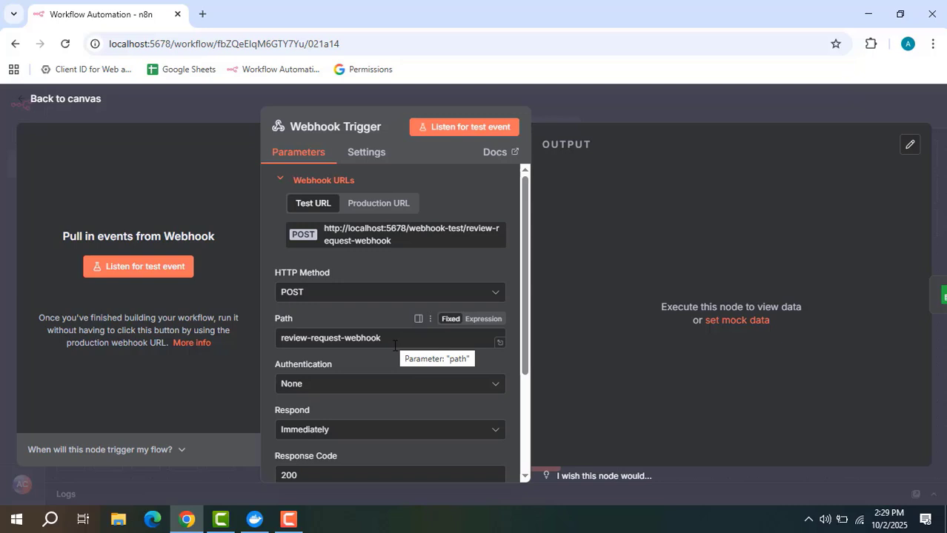
click(589, 108)
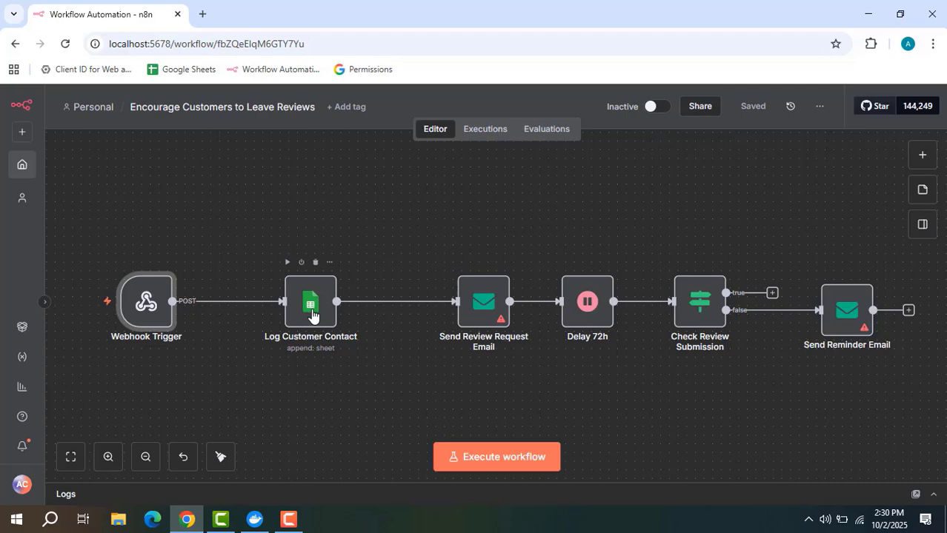
double_click(312, 315)
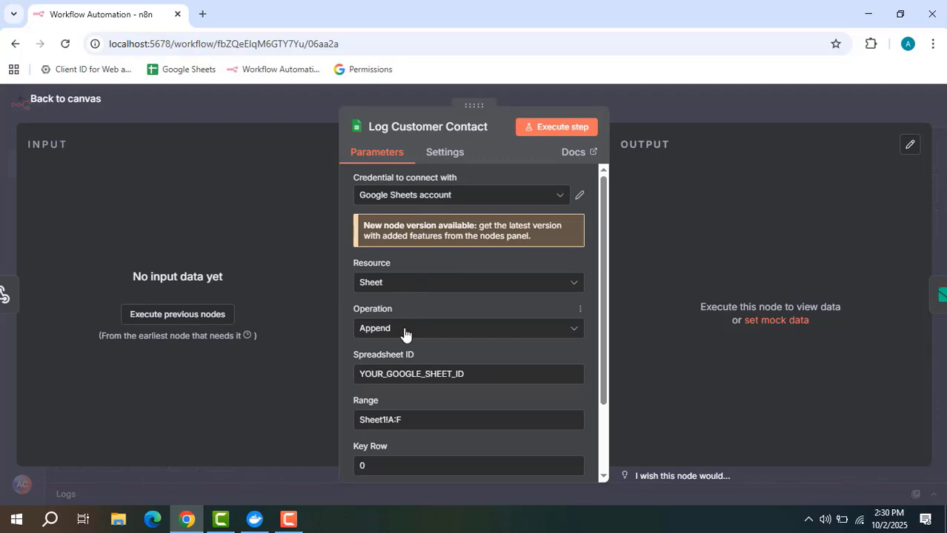
scroll(440, 345, down, 1)
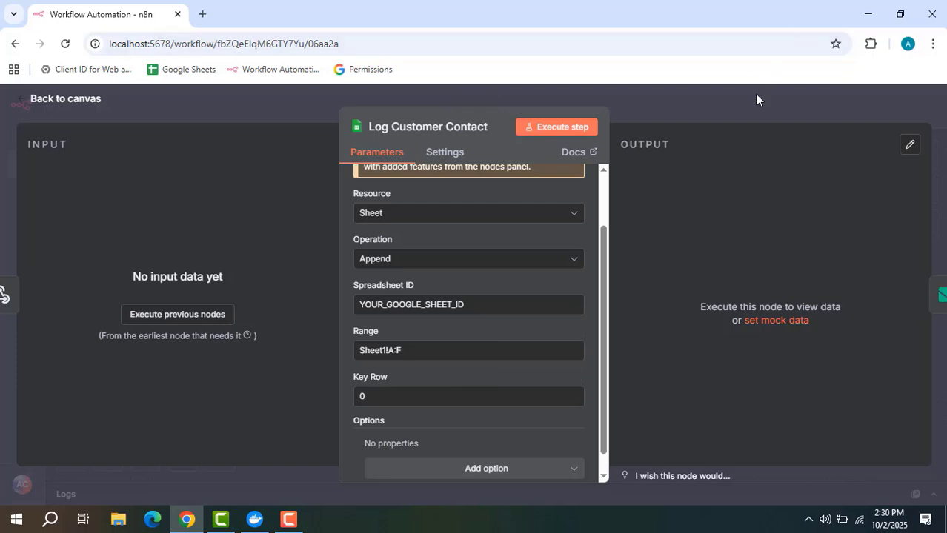
click(745, 111)
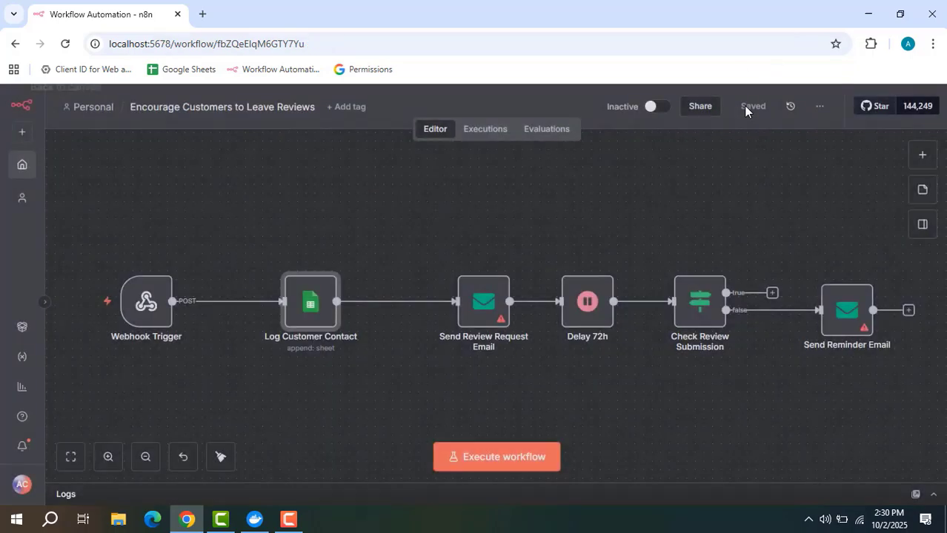
- Examine the Send Review Request Email node's addresses, subject and full message, enlarging the text box, and close the node
double_click(482, 314)
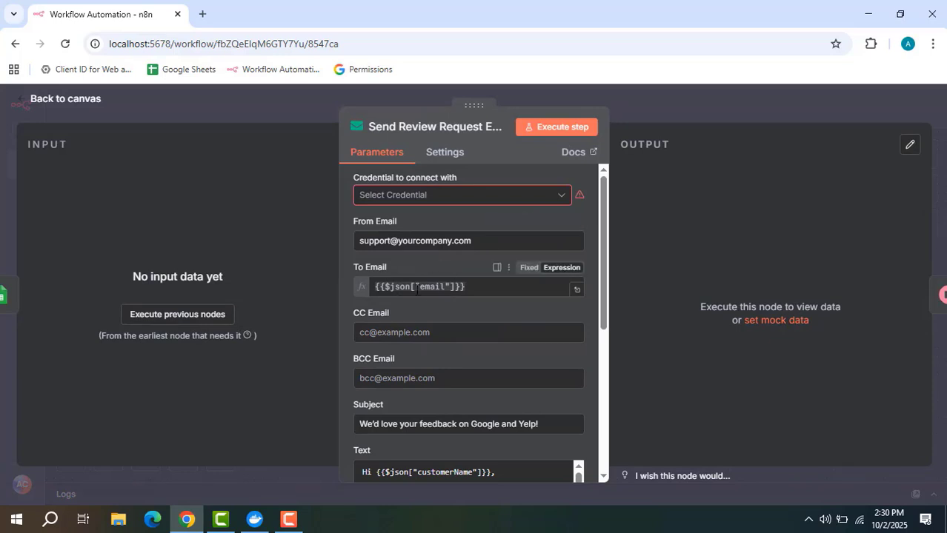
scroll(468, 287, down, 1)
scroll(468, 287, down, 4)
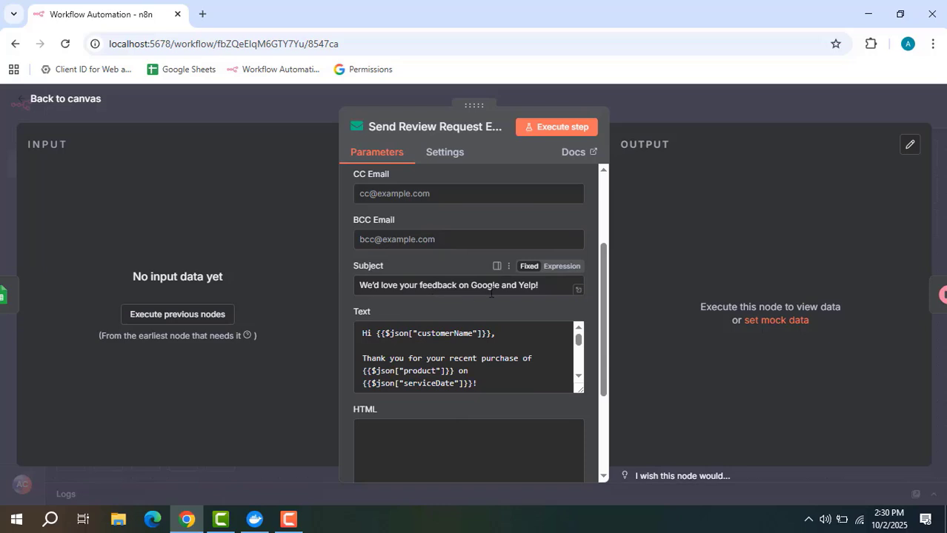
scroll(554, 287, down, 3)
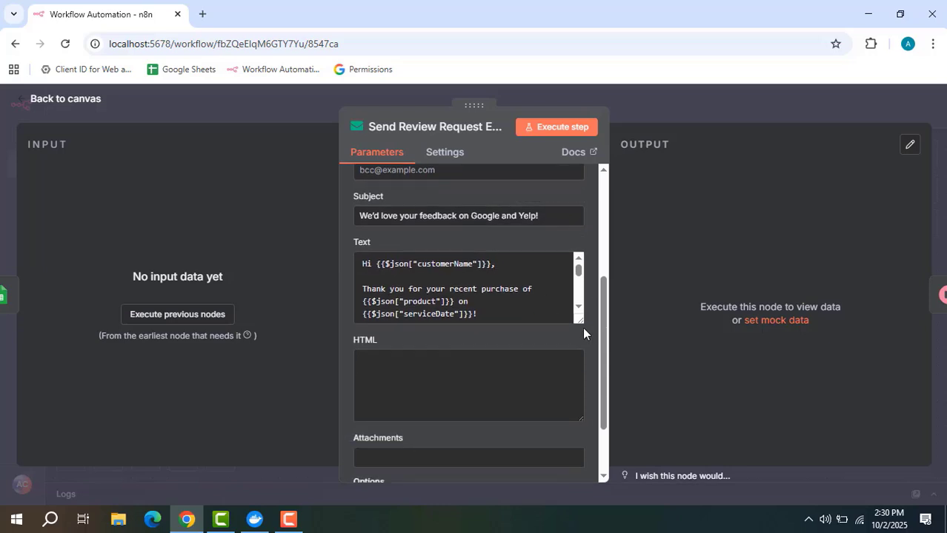
drag(582, 324, 581, 444)
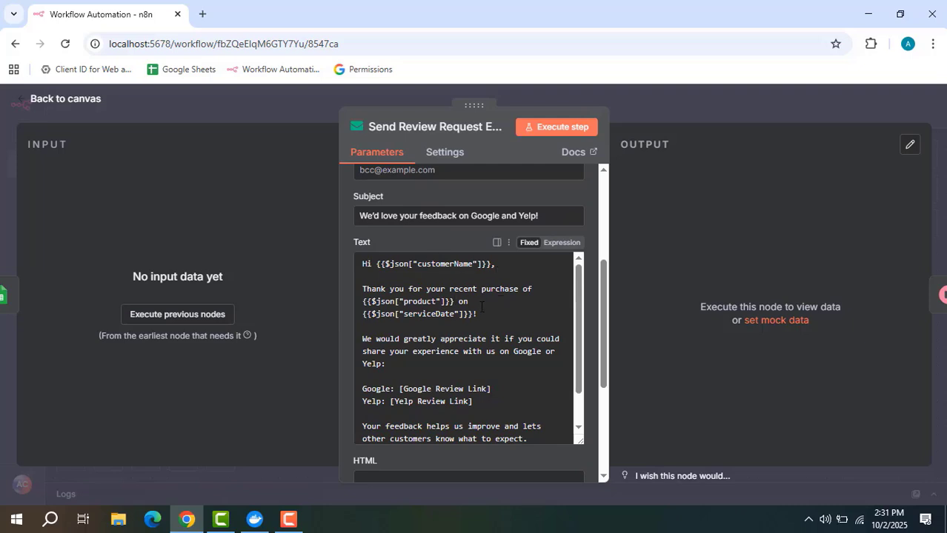
scroll(508, 304, down, 1)
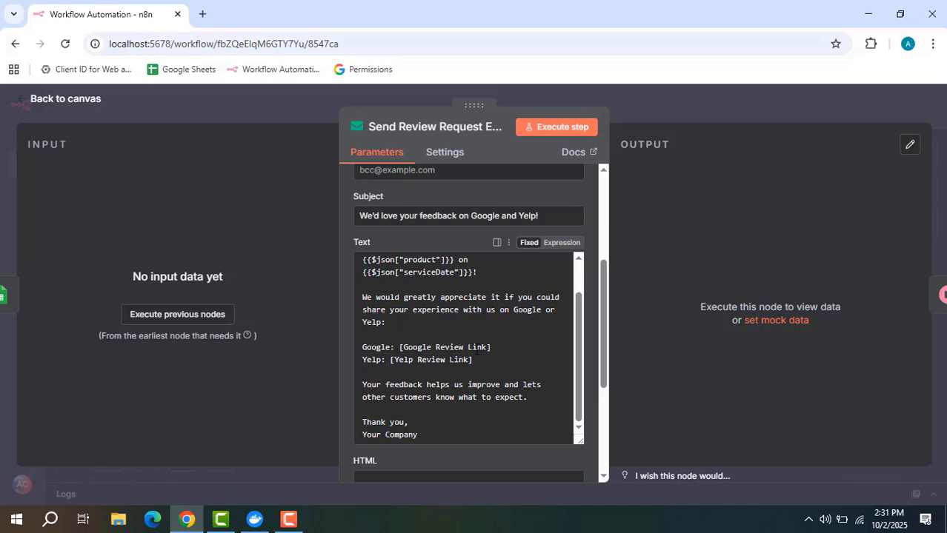
scroll(450, 349, down, 1)
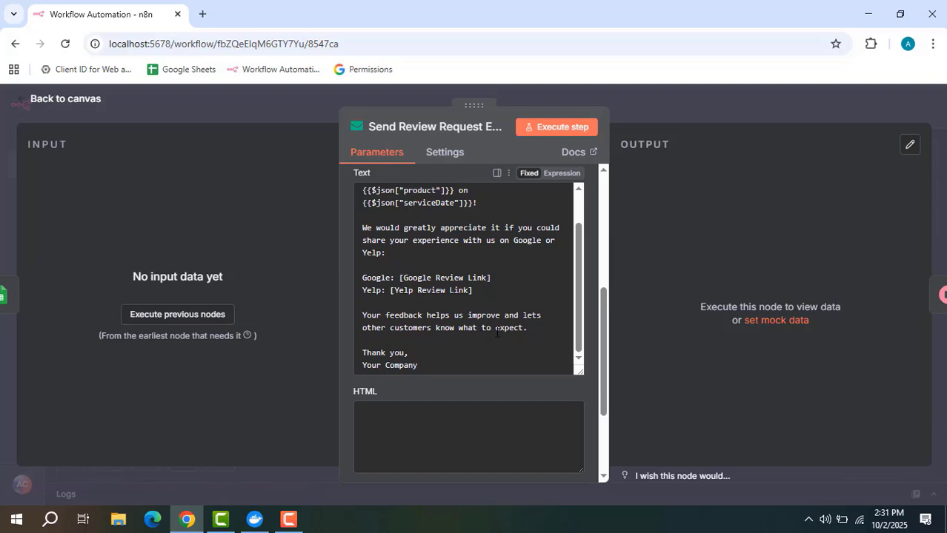
click(651, 109)
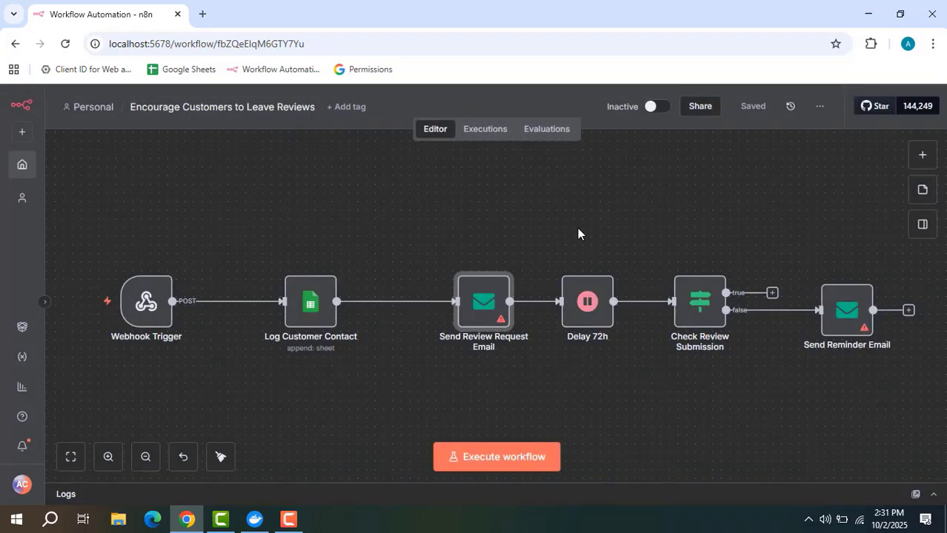
- Set the Delay 72h node's wait amount to 72
click(584, 307)
double_click(584, 308)
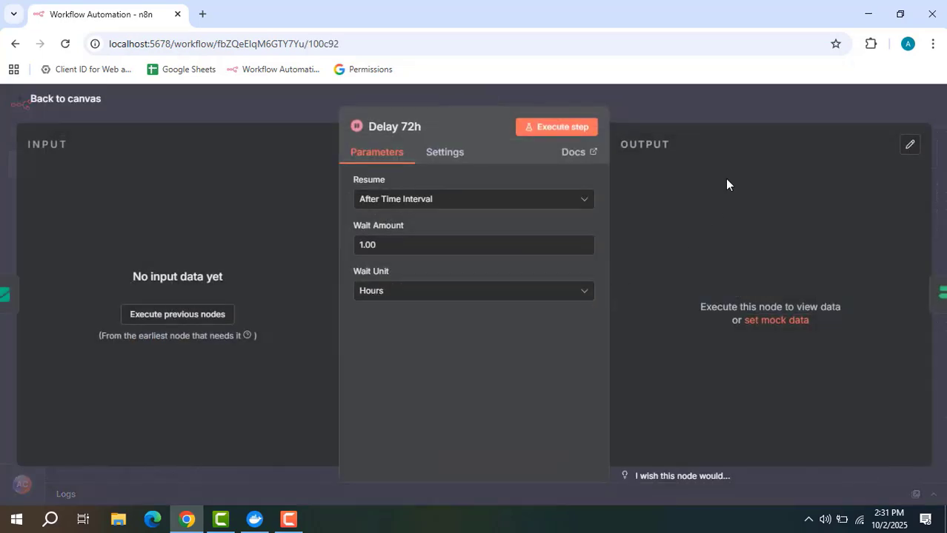
drag(382, 245, 356, 247)
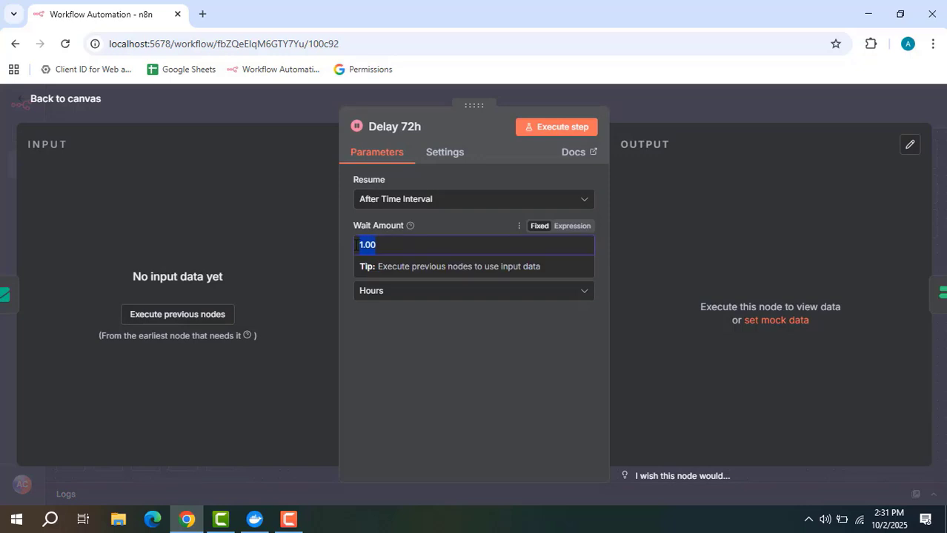
text(72)
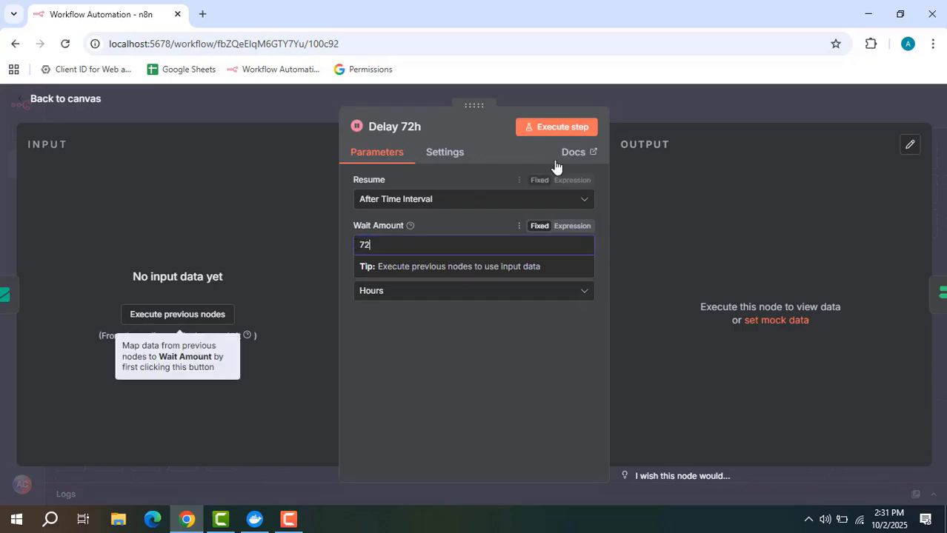
- Close the Delay 72h node and examine the Check Review Submission node's boolean condition, viewing its full Value 1 expression
click(668, 104)
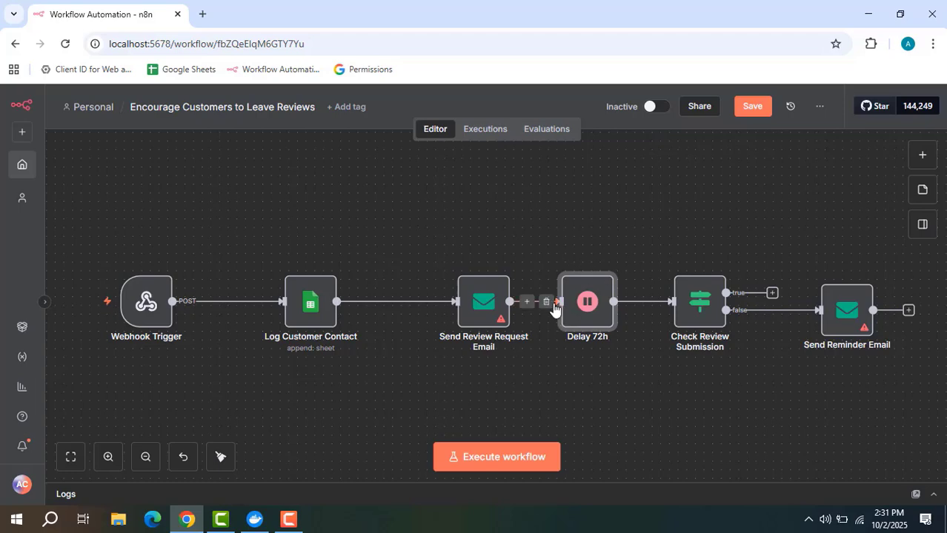
click(674, 241)
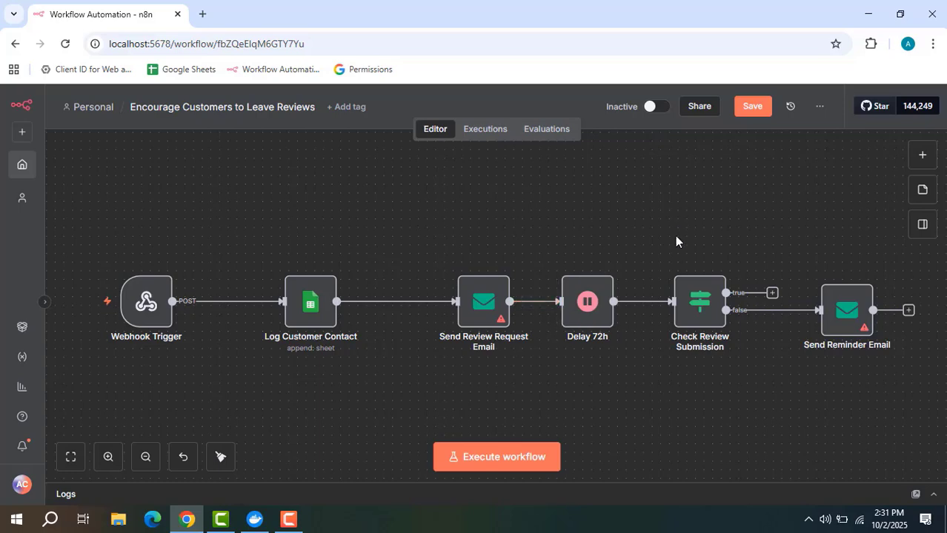
double_click(699, 305)
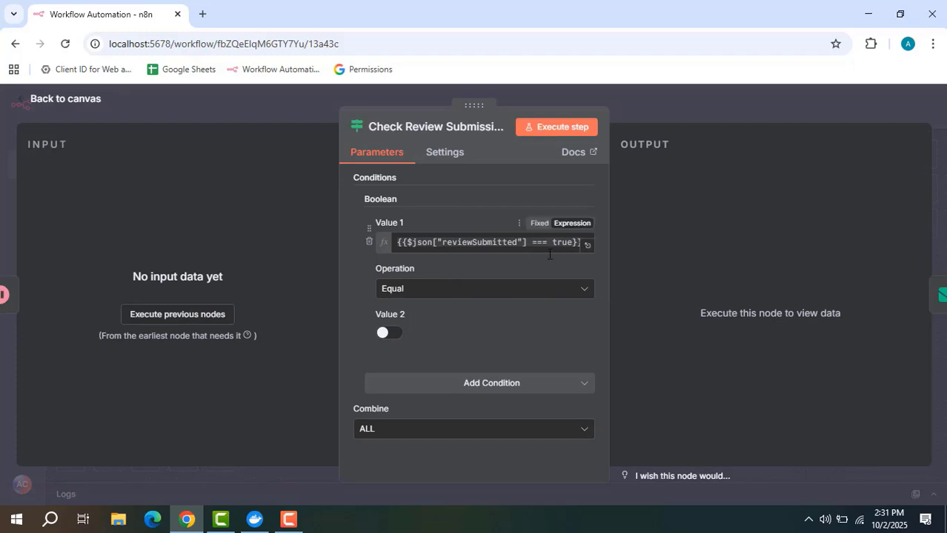
click(589, 248)
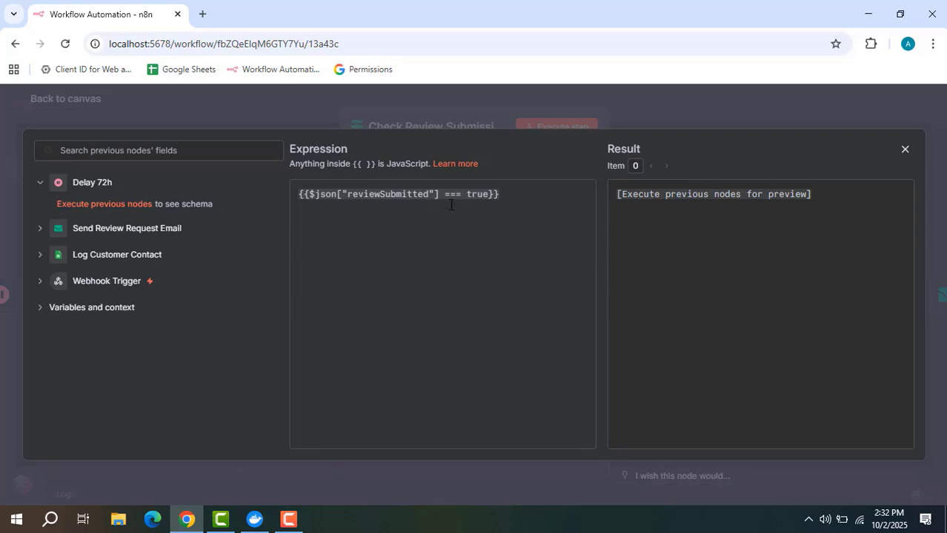
click(747, 114)
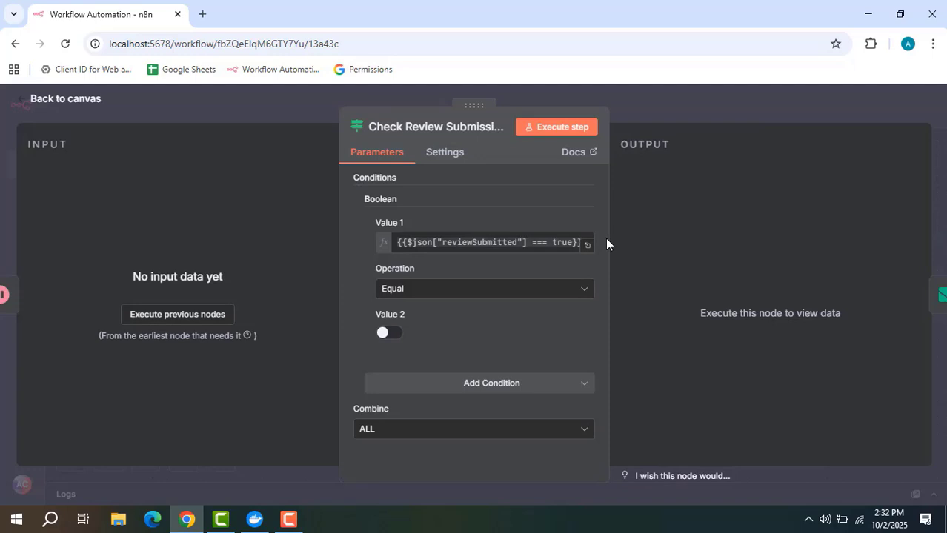
click(657, 95)
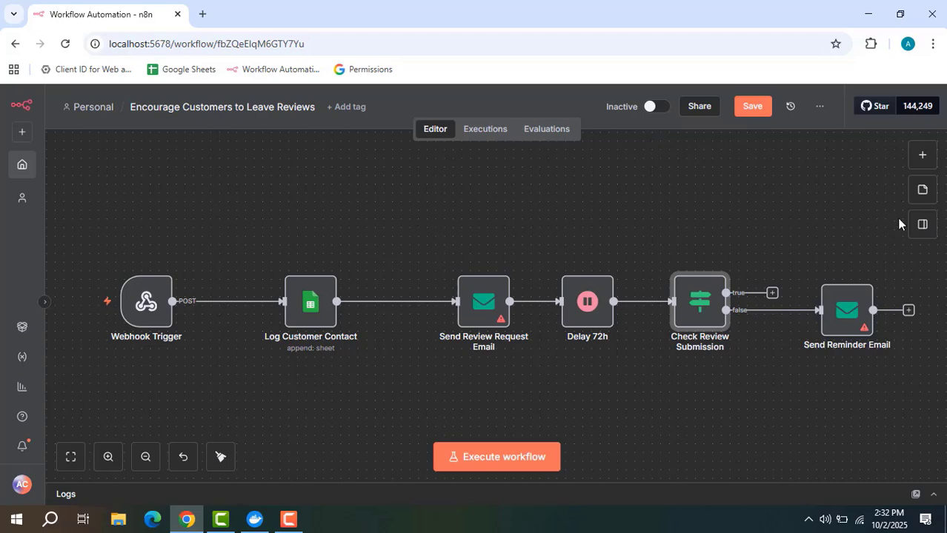
- Examine the Send Reminder Email node's addresses, full subject and message, enlarging the text box, and return to the canvas
mouse_move(837, 320)
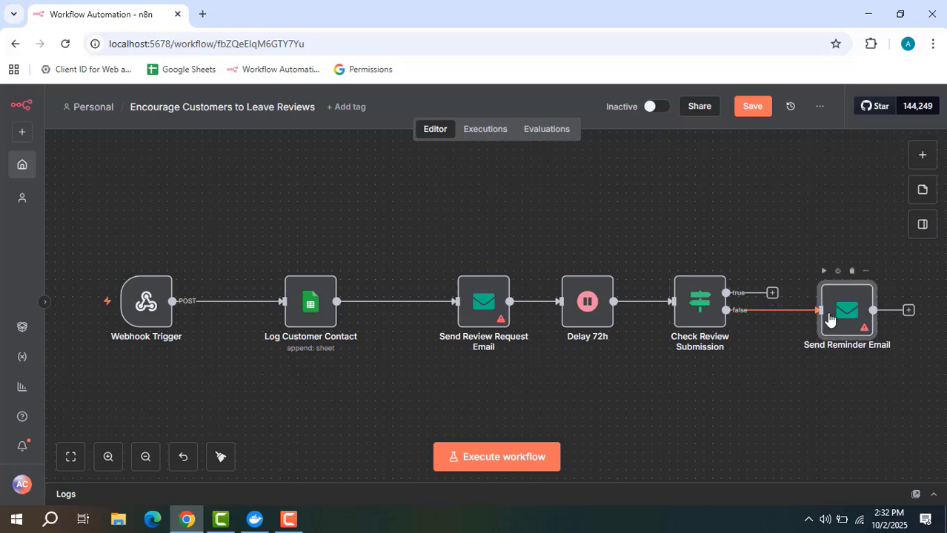
double_click(846, 309)
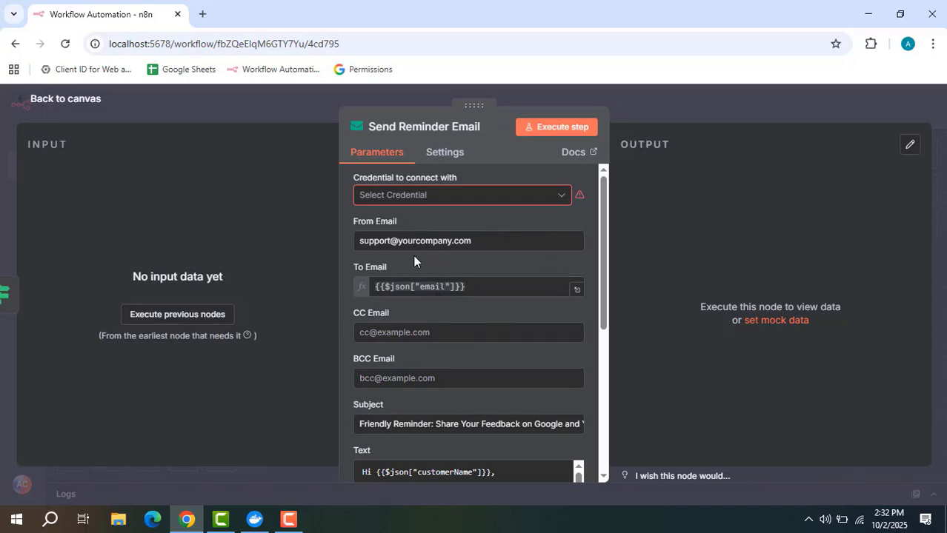
scroll(460, 317, down, 2)
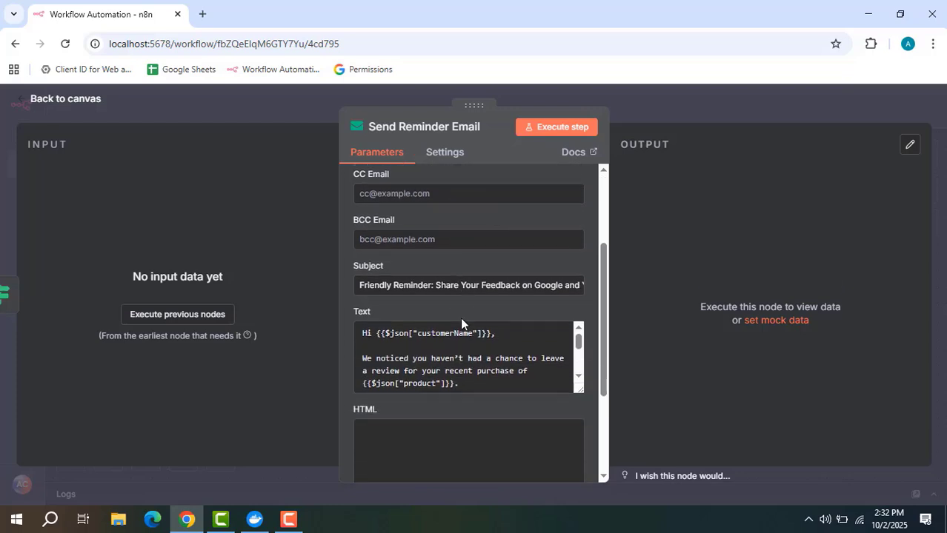
click(578, 291)
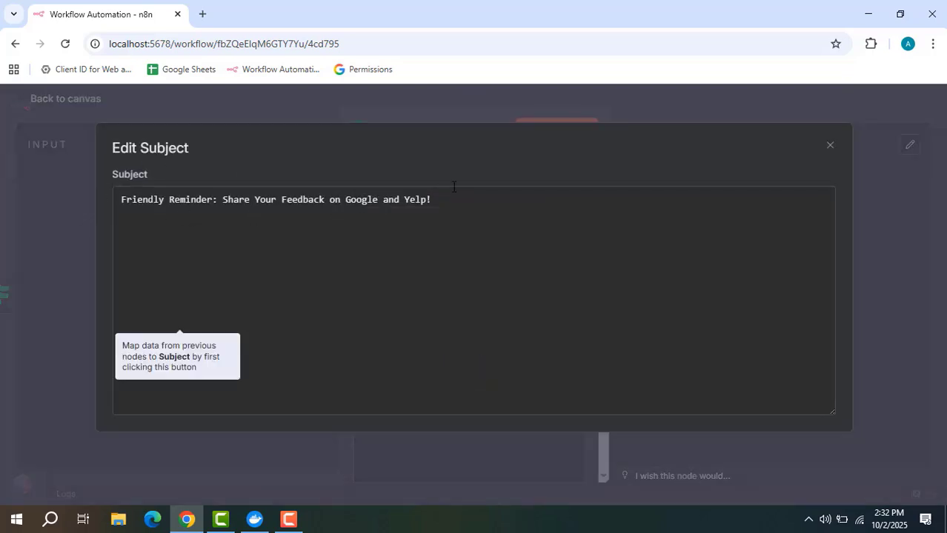
click(830, 145)
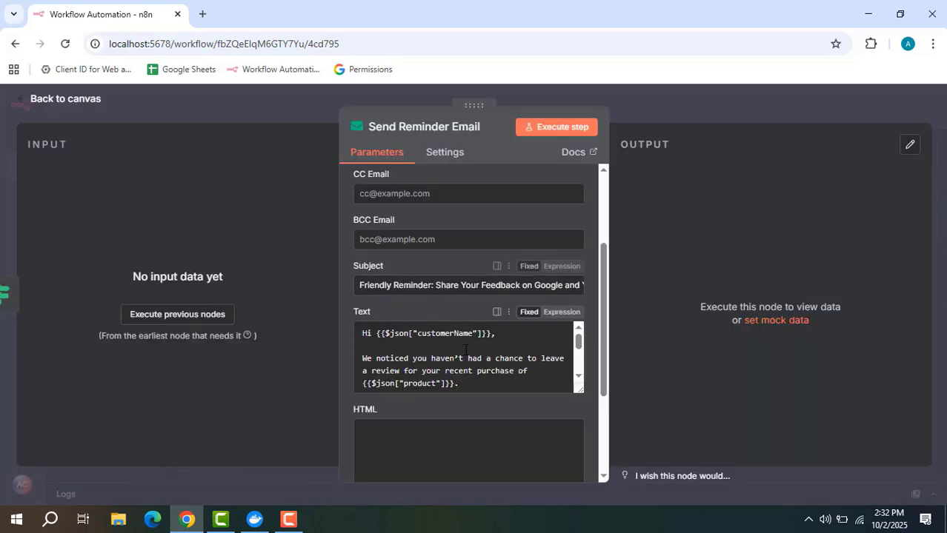
drag(579, 388, 600, 490)
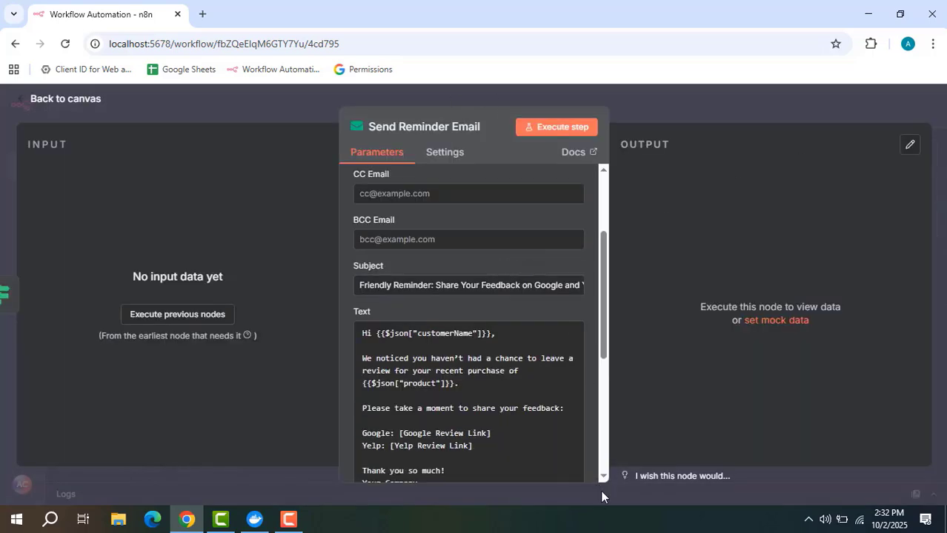
scroll(599, 304, down, 1)
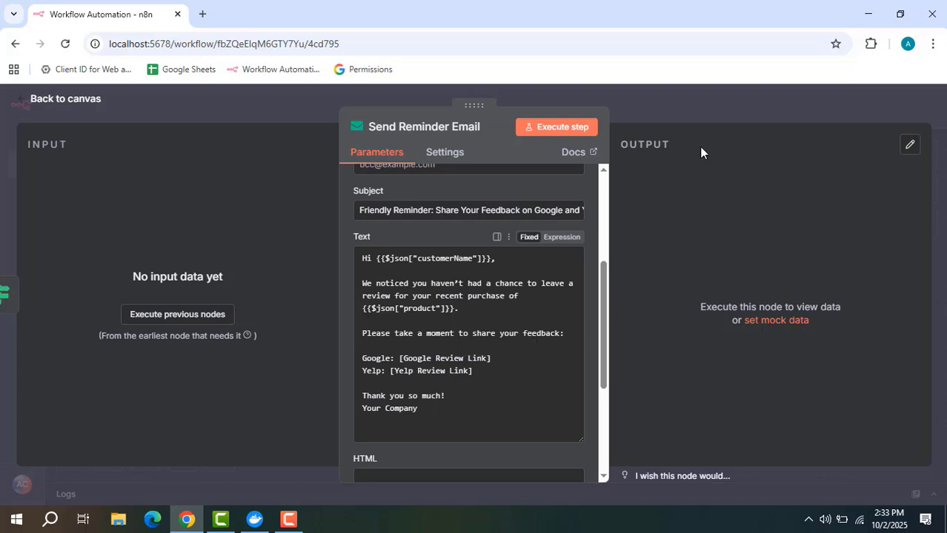
click(703, 108)
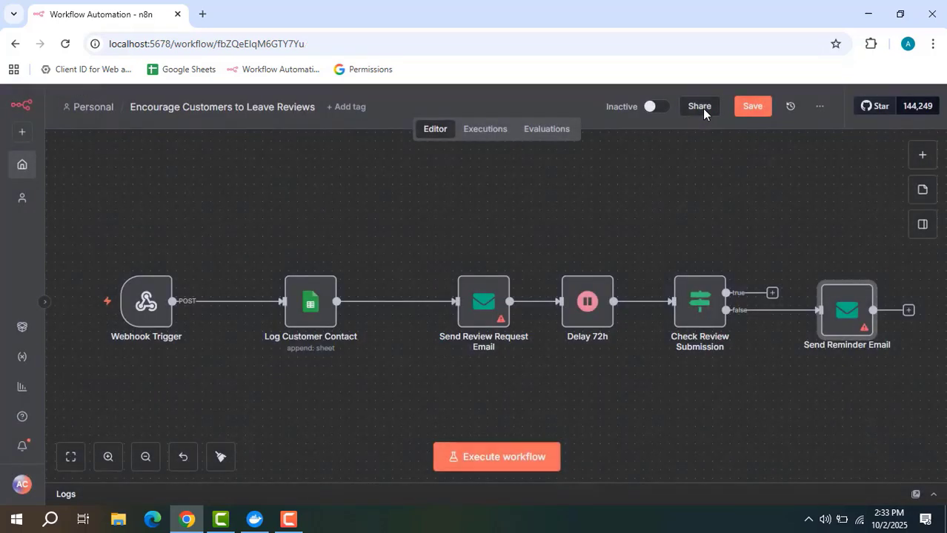
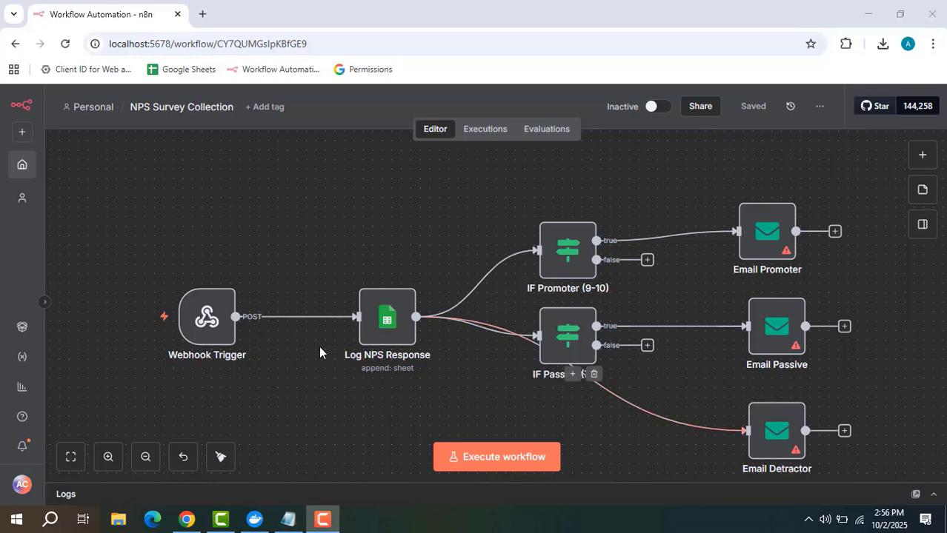
- In the NPS Survey Collection workflow, examine the Webhook Trigger's method and path and the Log NPS Response node's sheet settings
double_click(215, 319)
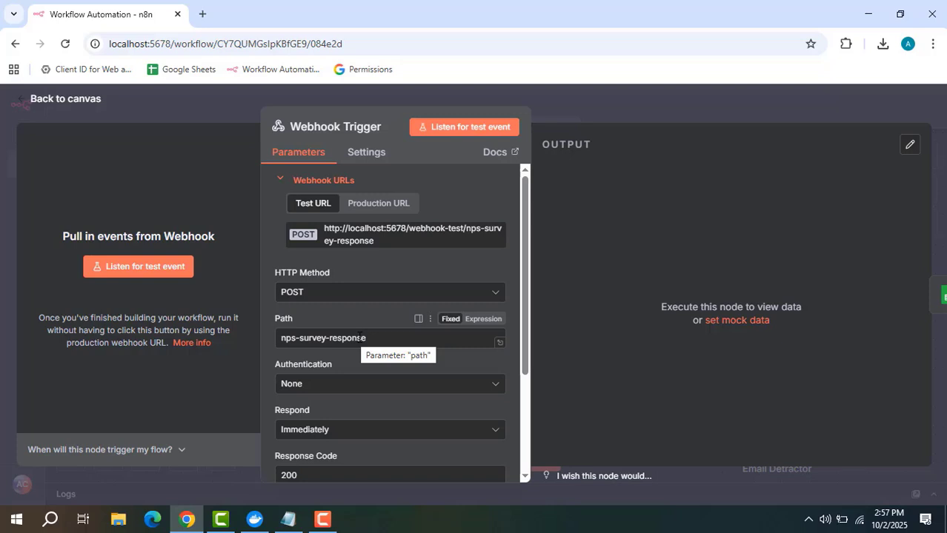
click(587, 111)
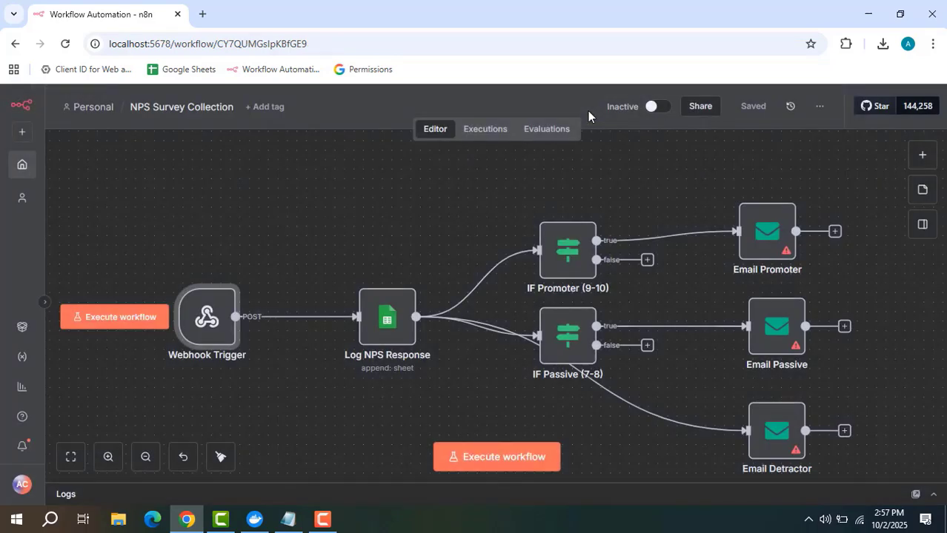
double_click(383, 331)
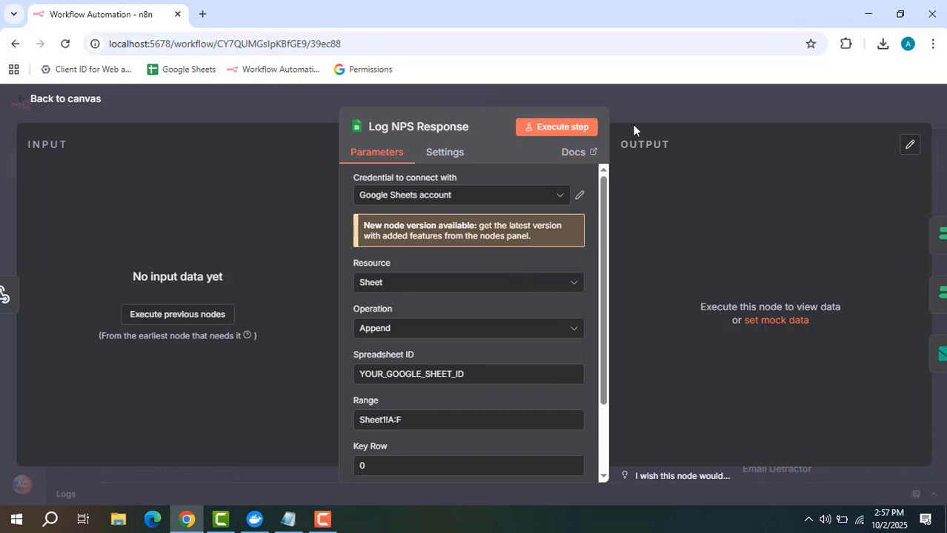
click(691, 94)
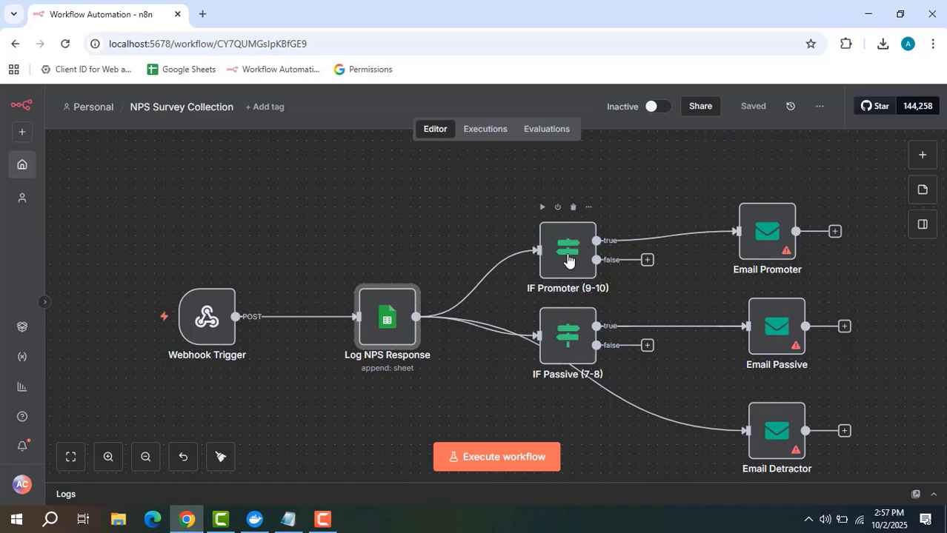
- Examine the IF Promoter (9-10) node's score condition and the Email Promoter node's addresses, subject and message, enlarging the text box
double_click(568, 259)
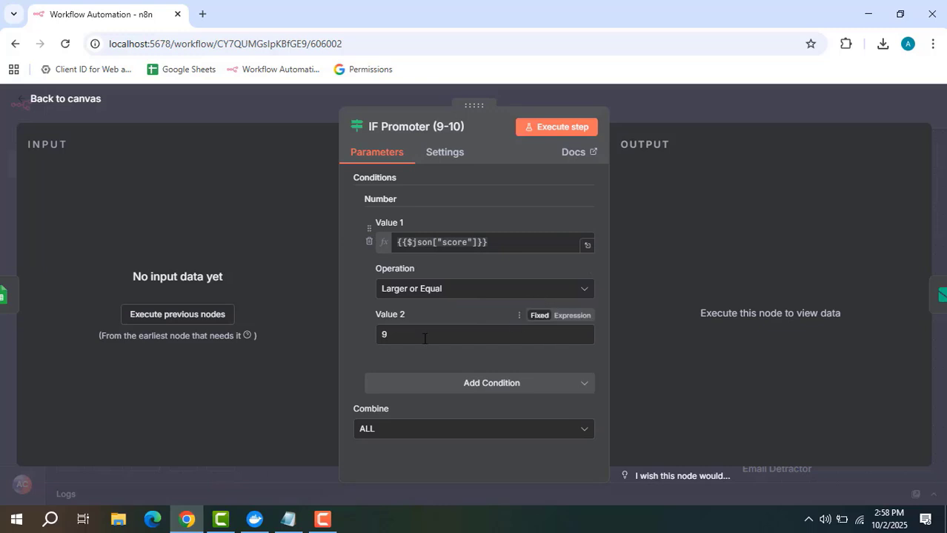
click(690, 104)
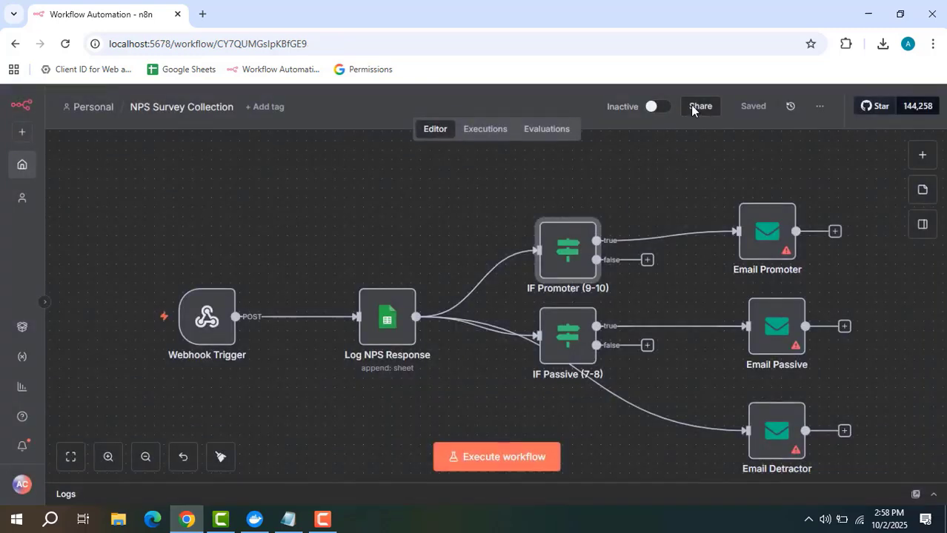
double_click(771, 245)
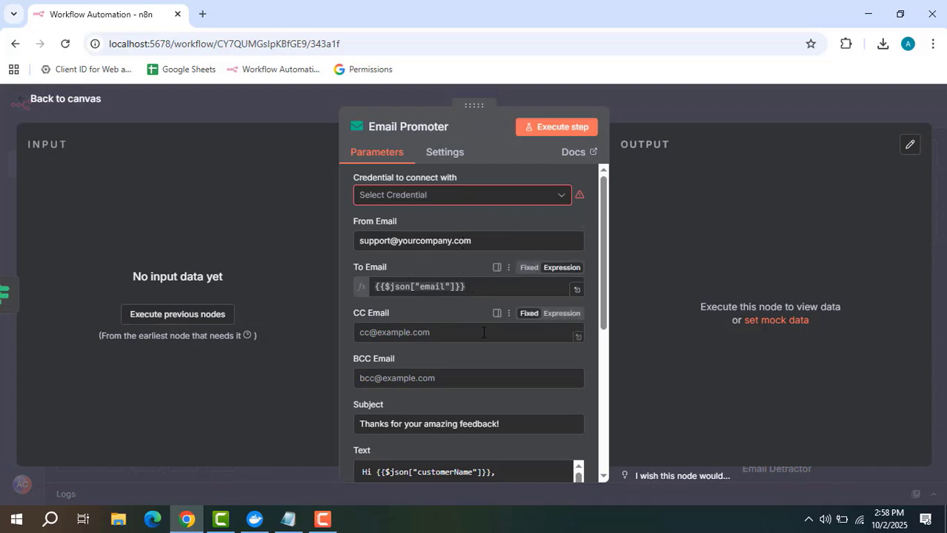
scroll(480, 331, down, 2)
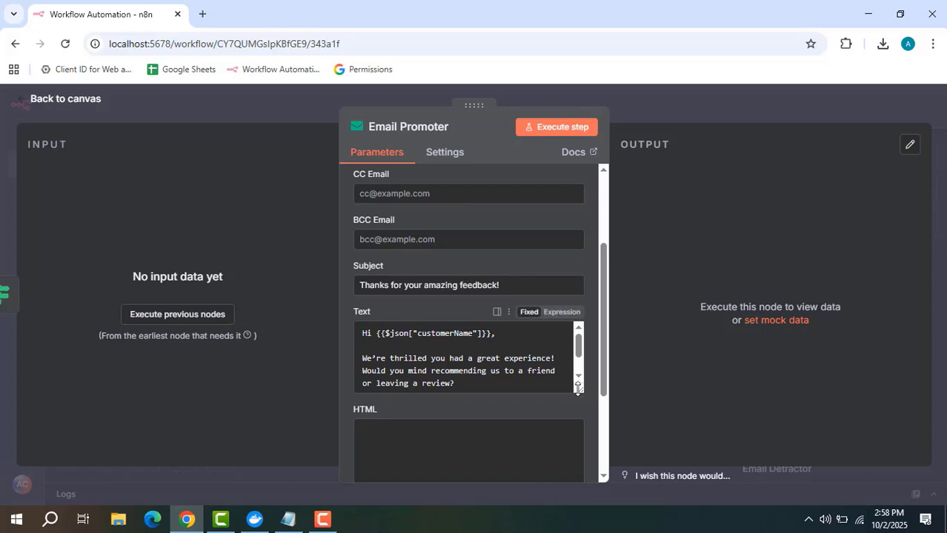
drag(580, 390, 583, 460)
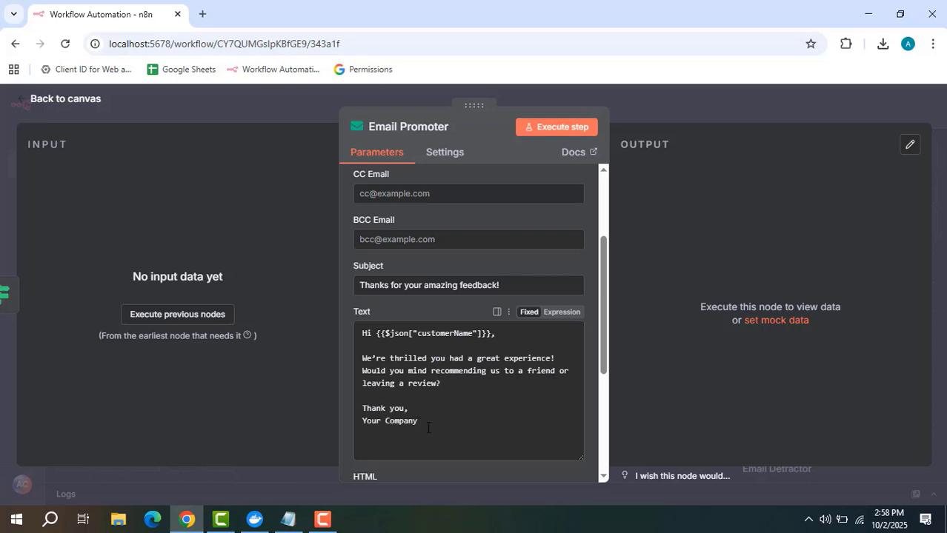
click(710, 109)
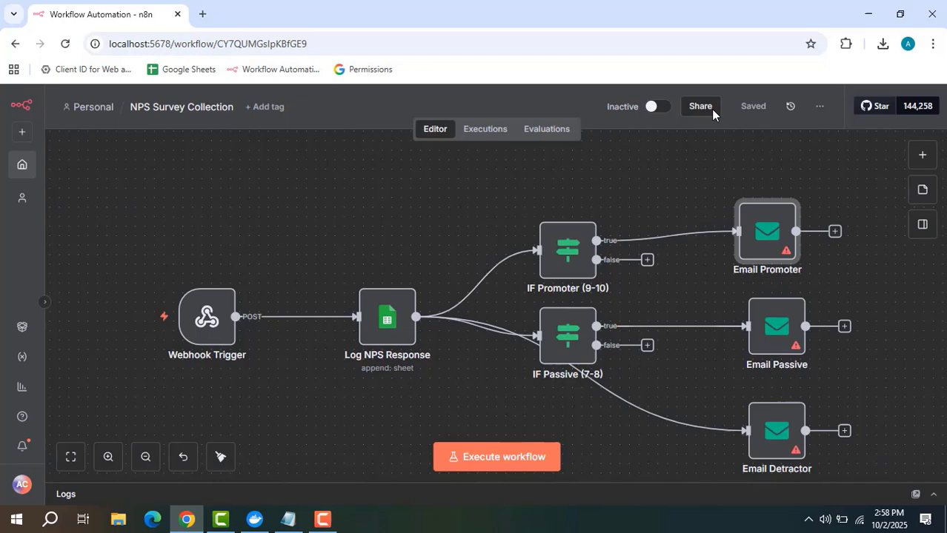
- Examine both score conditions of the IF Passive (7-8) node and compare them with the IF Promoter (9-10) node's condition
double_click(563, 339)
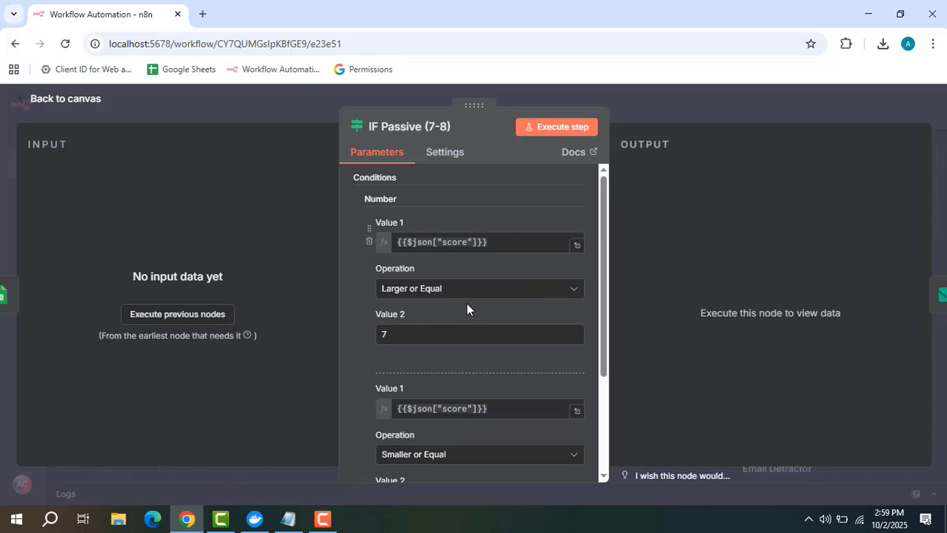
scroll(466, 303, down, 1)
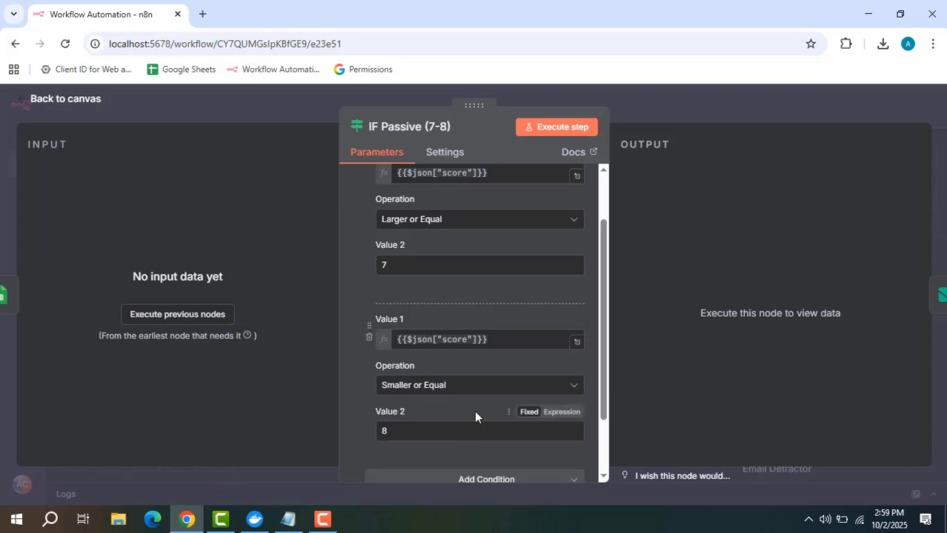
scroll(470, 401, up, 1)
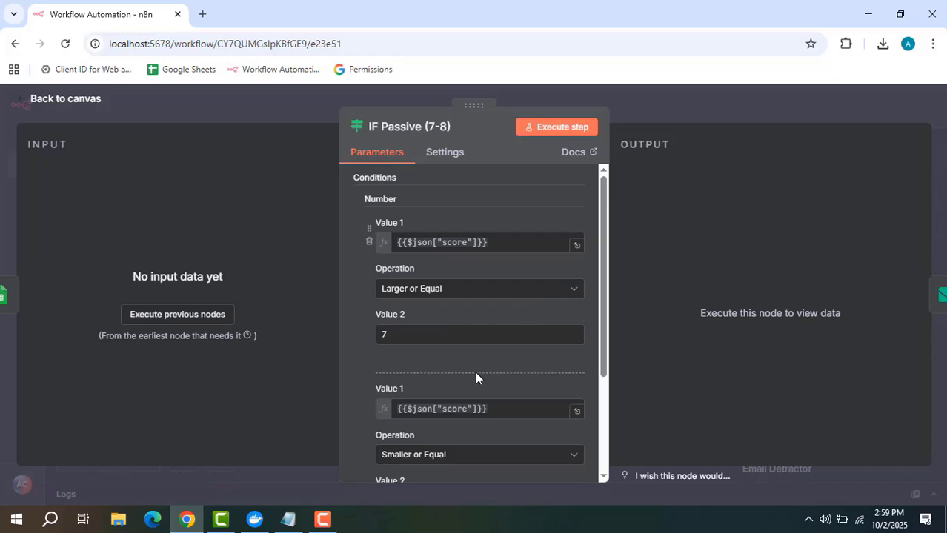
click(690, 108)
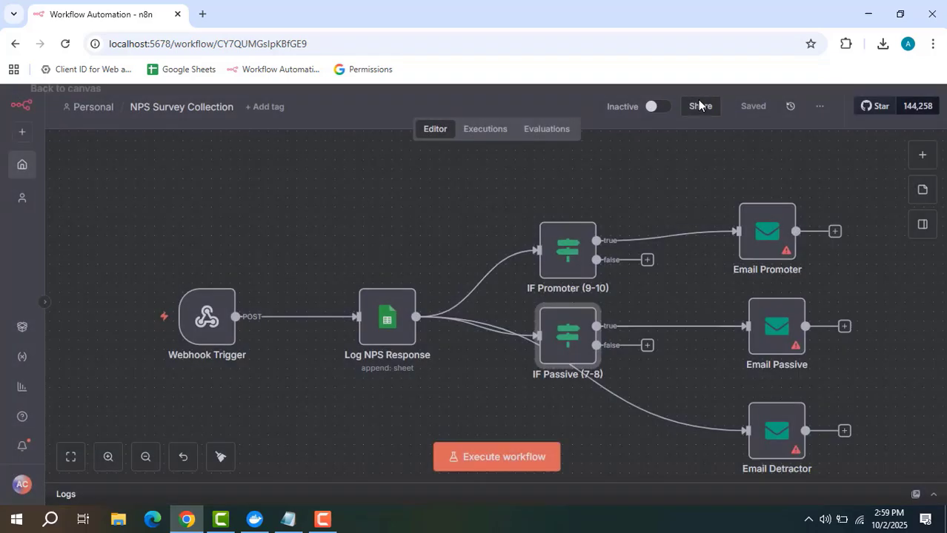
double_click(550, 258)
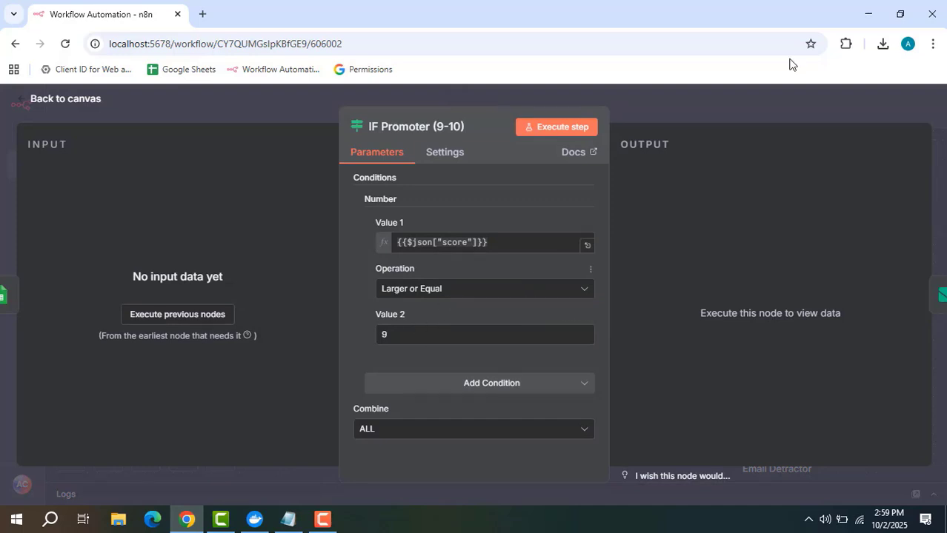
click(760, 111)
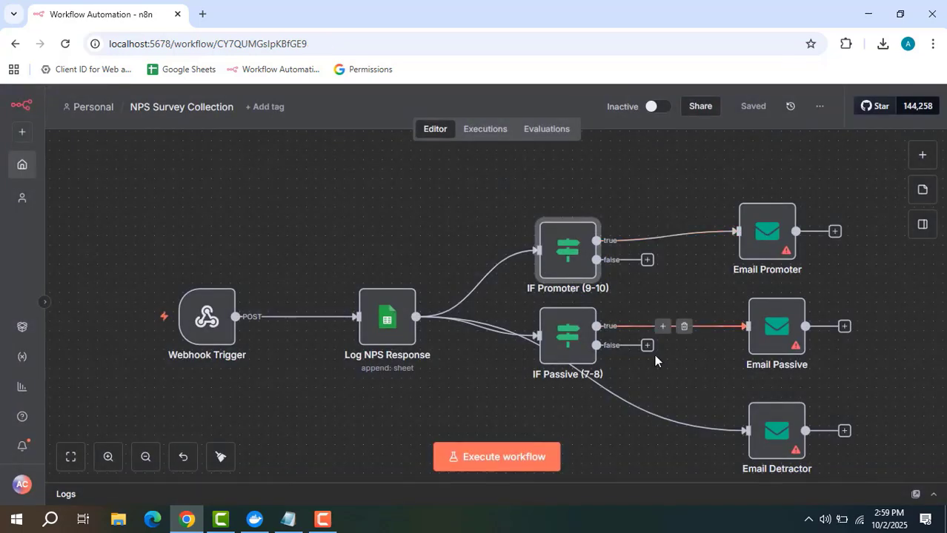
- Examine the Email Passive node's addresses, subject and message text, and return to the canvas
double_click(779, 328)
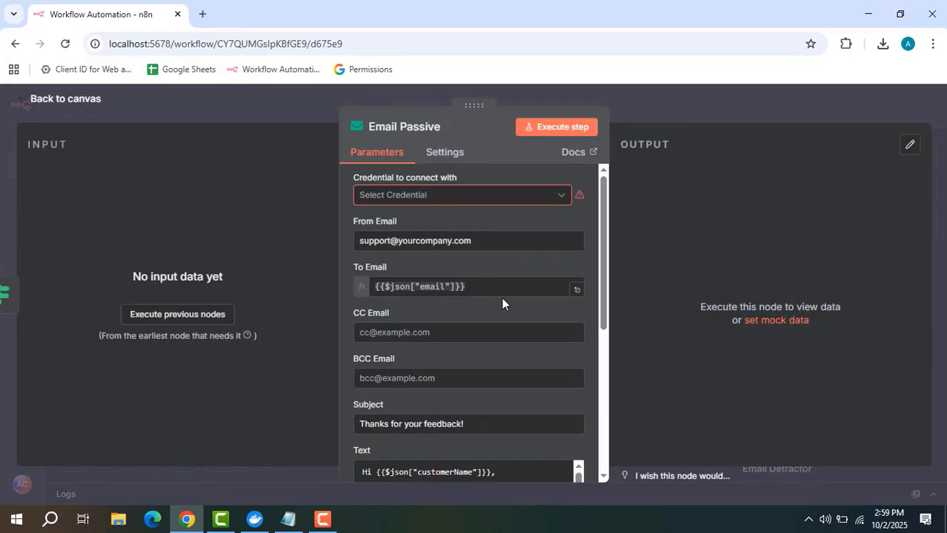
scroll(416, 332, down, 3)
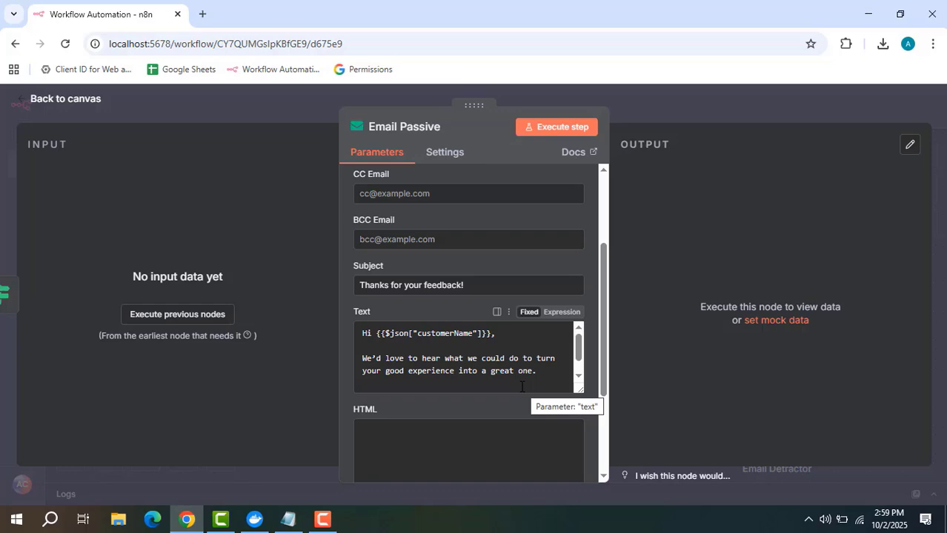
click(801, 115)
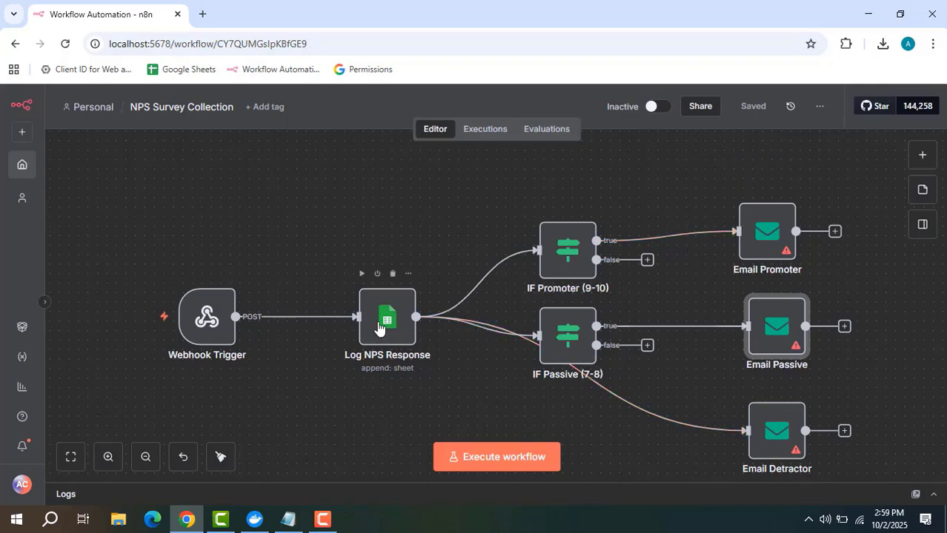
- Examine the Email Detractor node's addresses, subject and message, enlarging the text box to show the full message, and return to the canvas
double_click(767, 430)
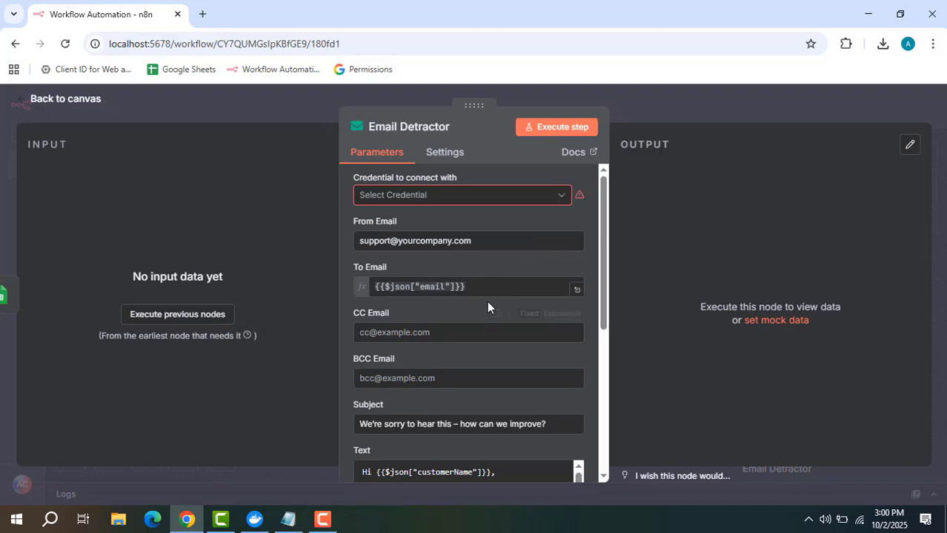
scroll(486, 301, down, 2)
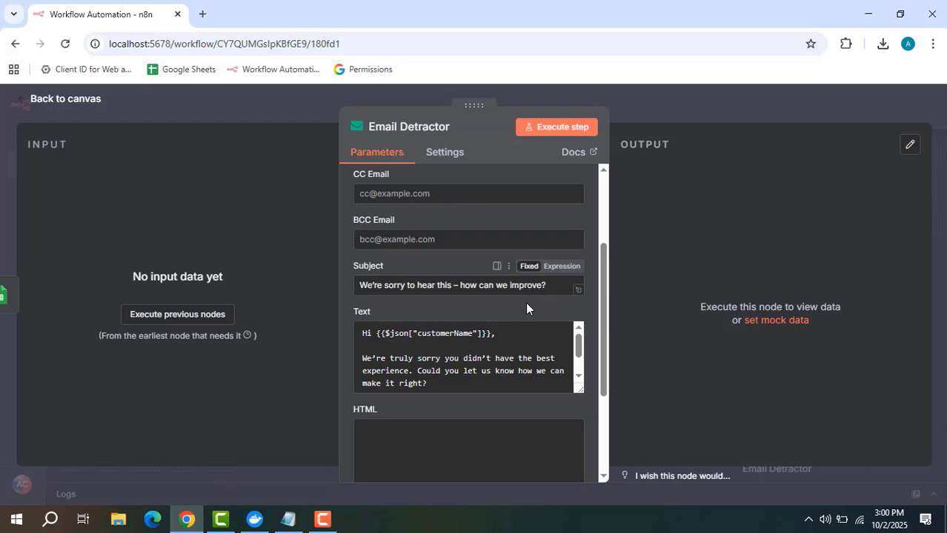
scroll(468, 354, down, 2)
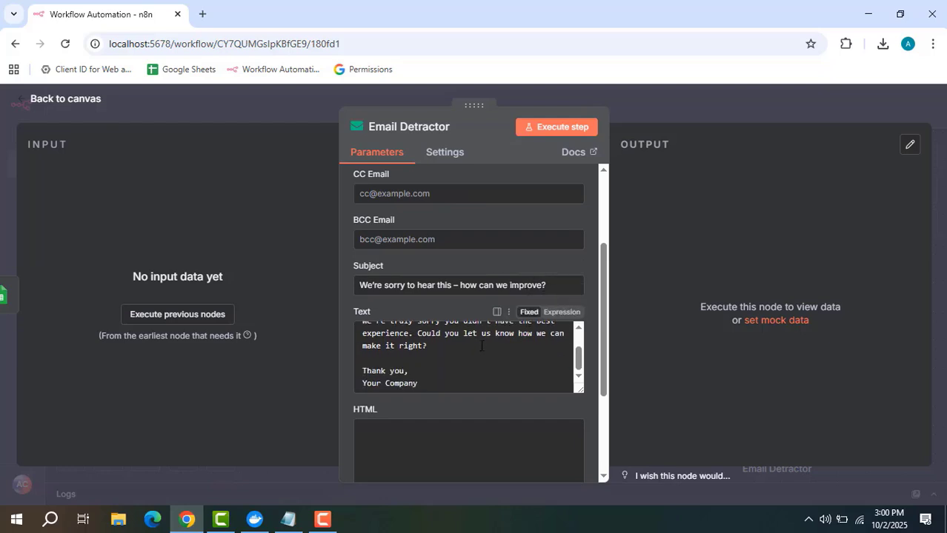
scroll(481, 346, up, 2)
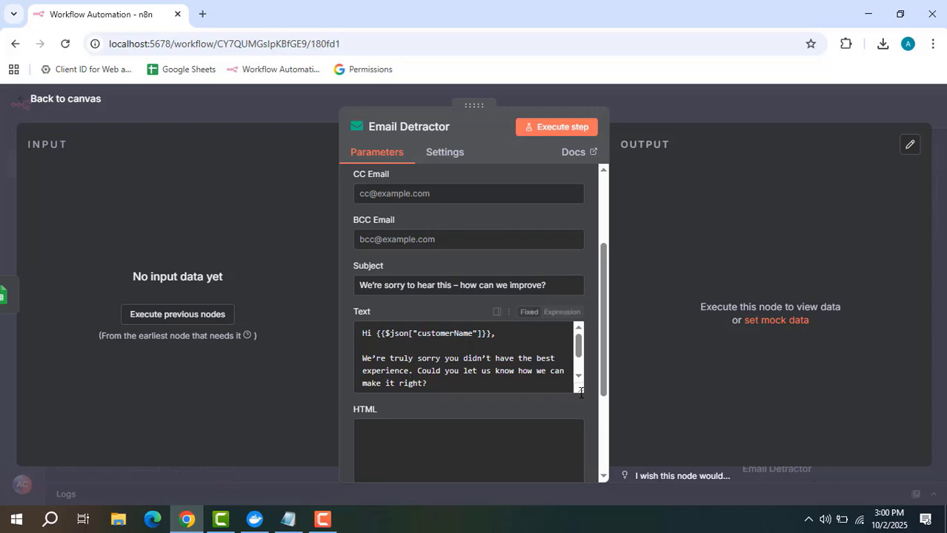
drag(581, 392, 582, 443)
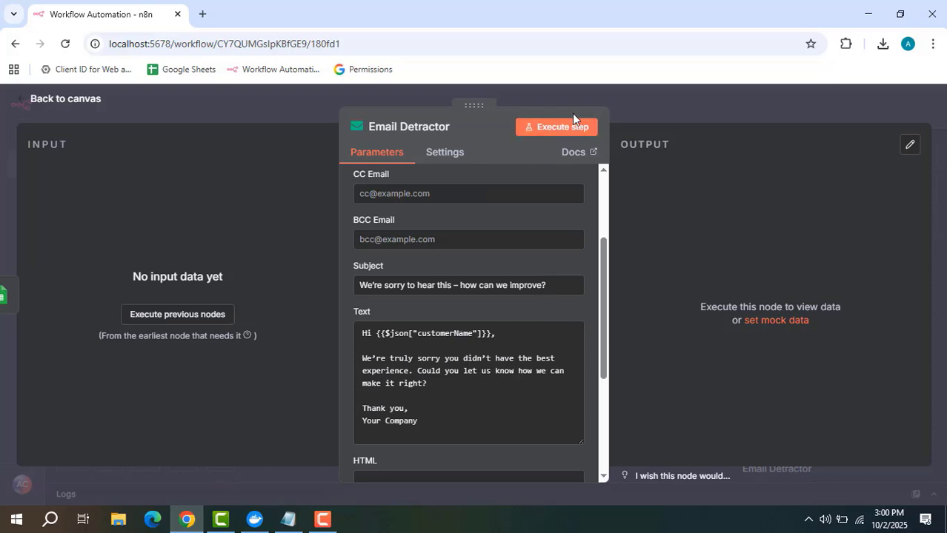
click(682, 100)
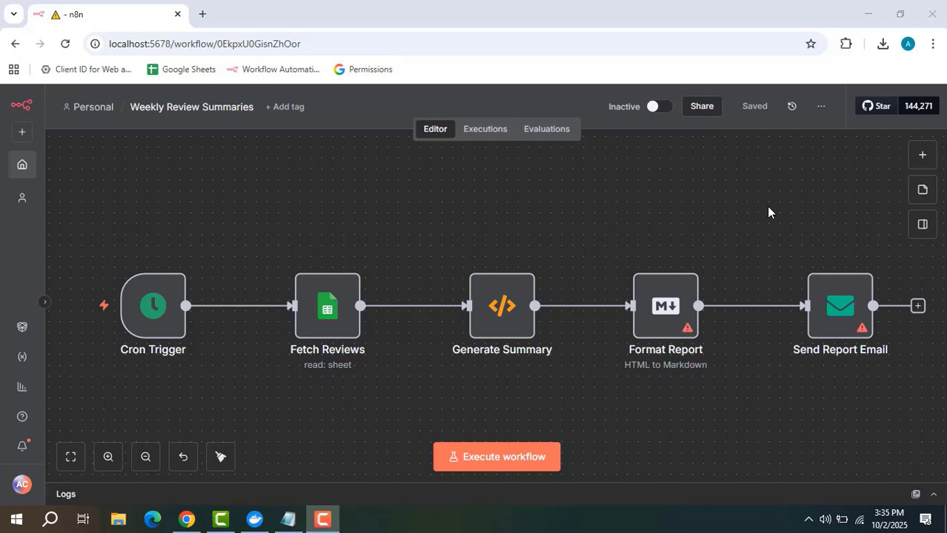
- In the Weekly Review Summaries workflow, examine the Cron Trigger's schedule and the Fetch Reviews node's sheet operation, spreadsheet ID and range
click(156, 333)
double_click(155, 333)
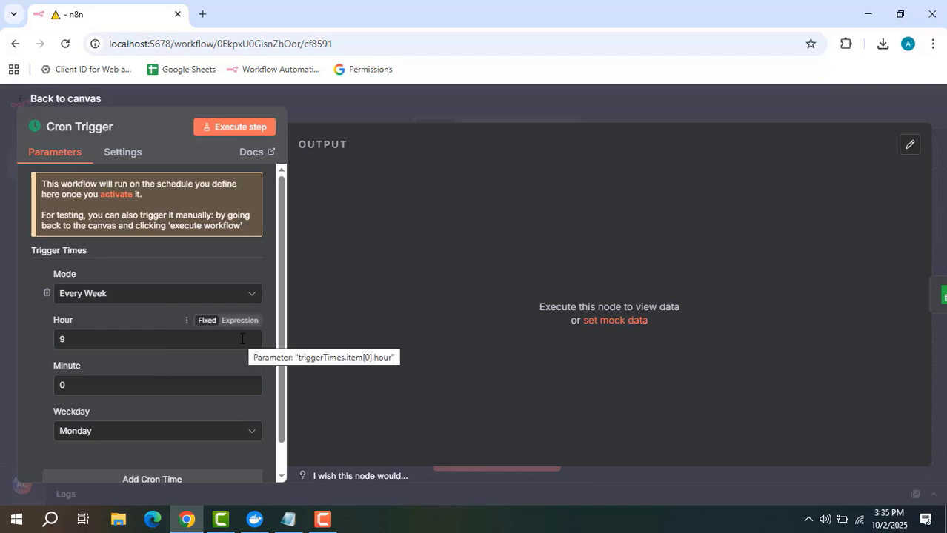
click(444, 115)
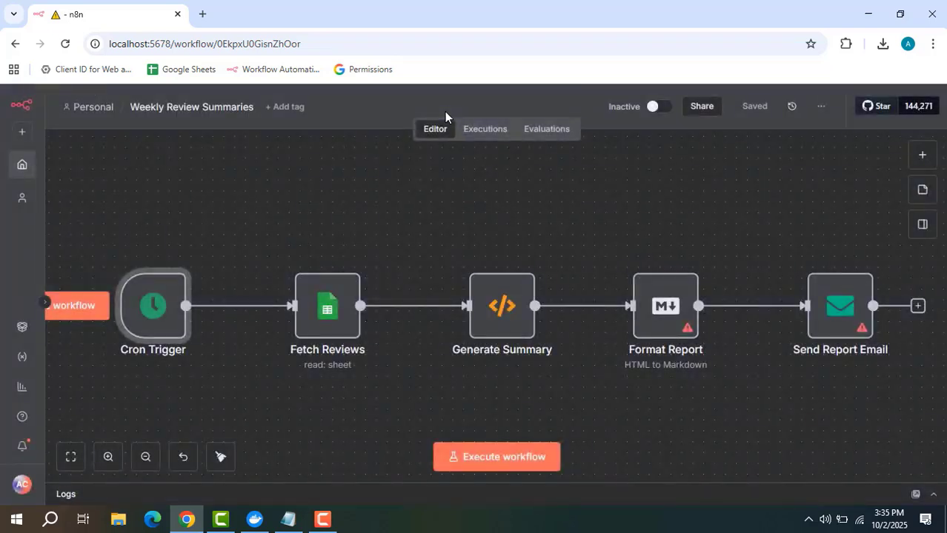
double_click(331, 310)
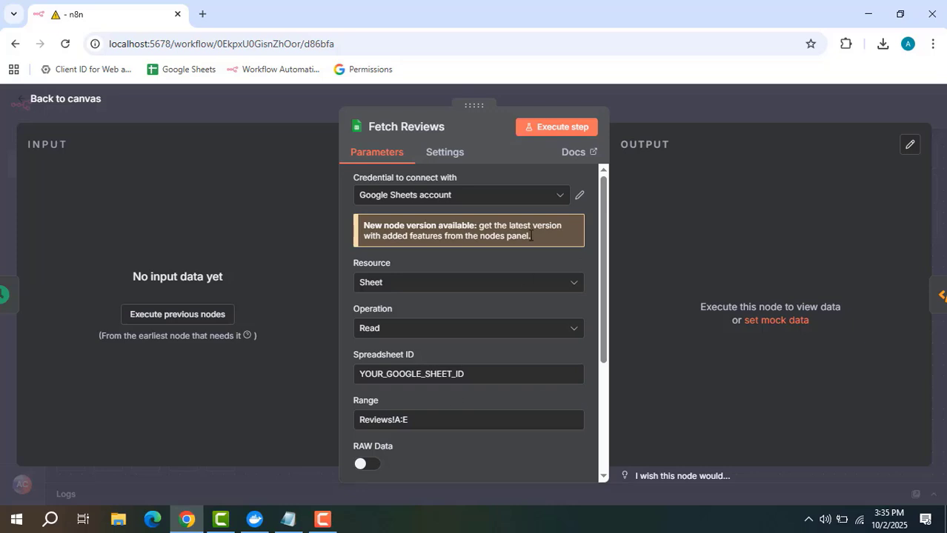
click(677, 95)
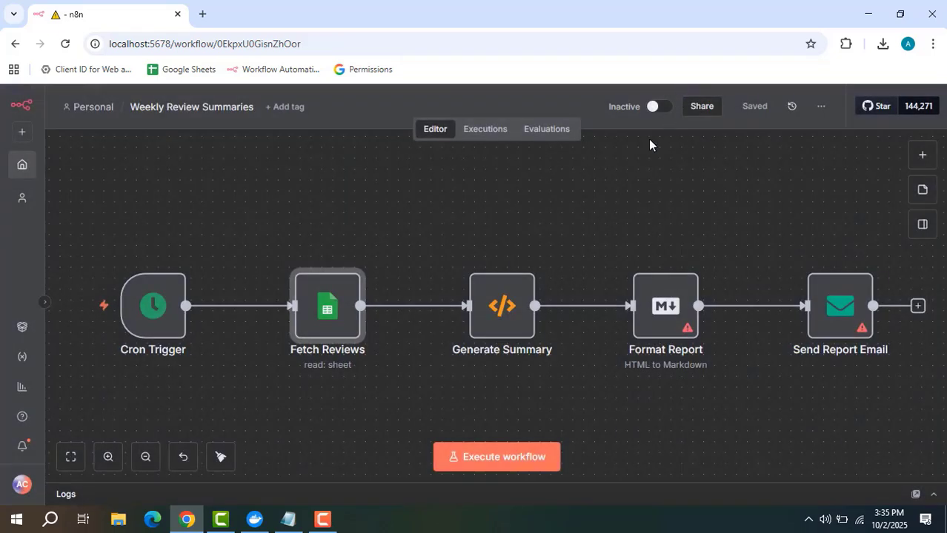
- Examine the Generate Summary node's JavaScript code in the enlarged editor and return to the canvas
double_click(502, 308)
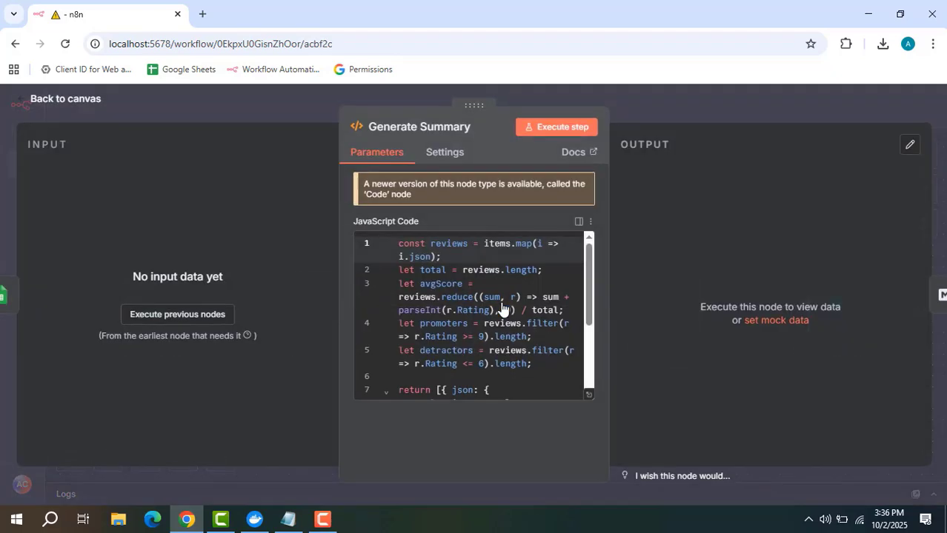
click(588, 395)
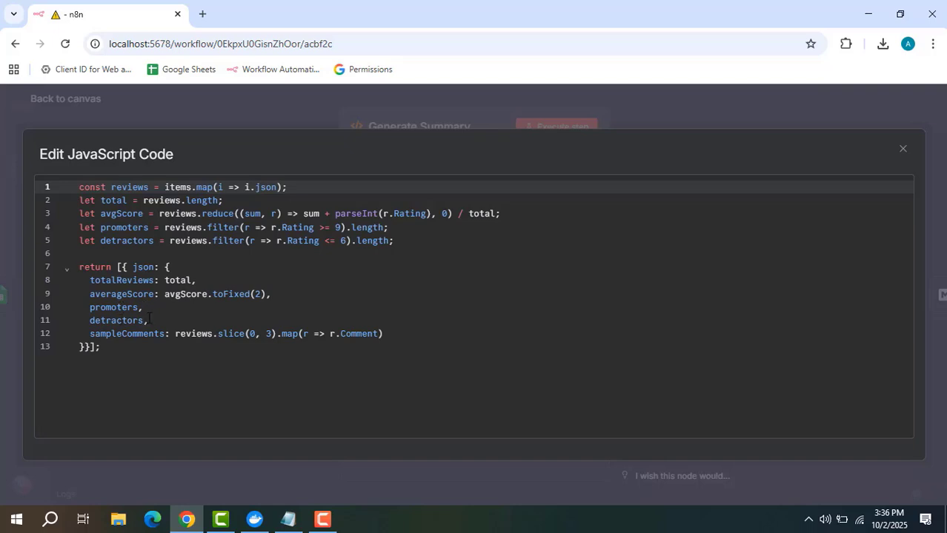
click(407, 109)
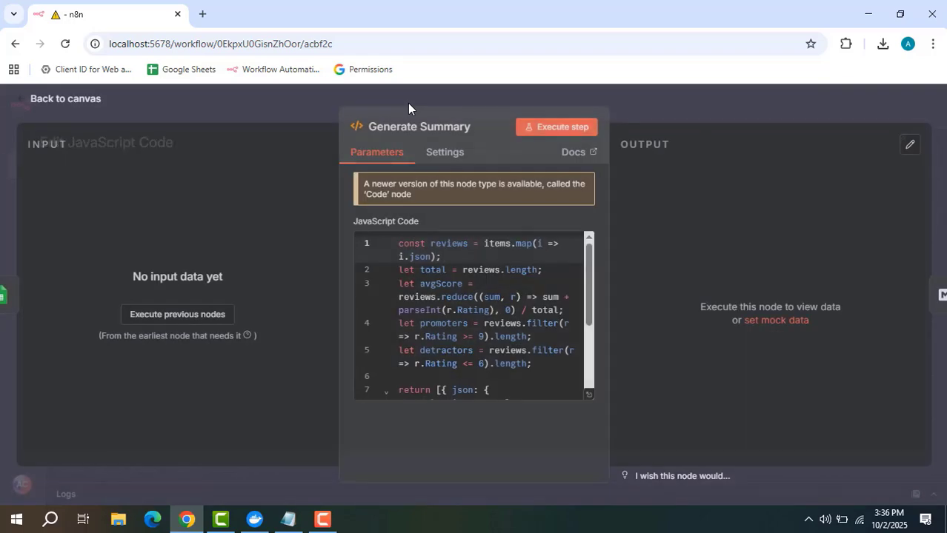
click(681, 113)
- Examine the Send Report Email node's sender, recipient, subject and text expression, and close the node
mouse_move(672, 326)
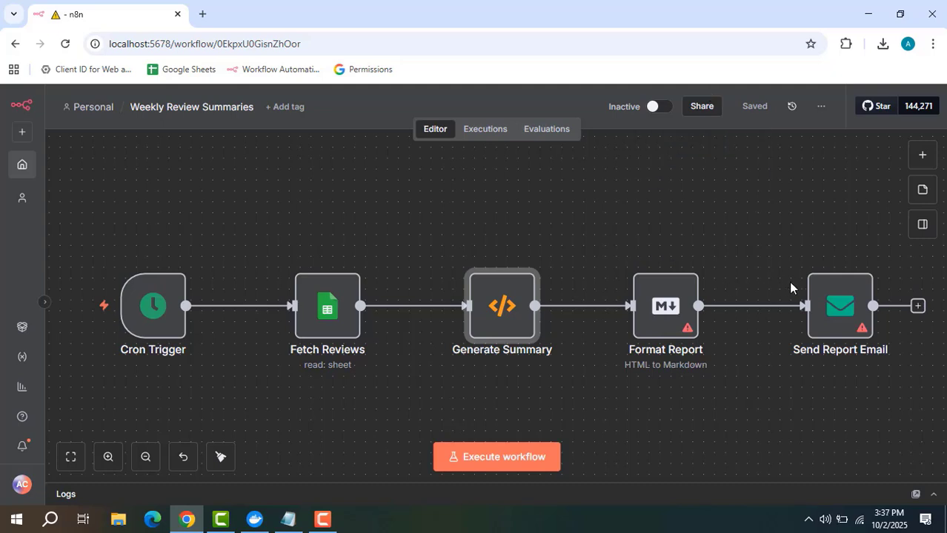
double_click(839, 312)
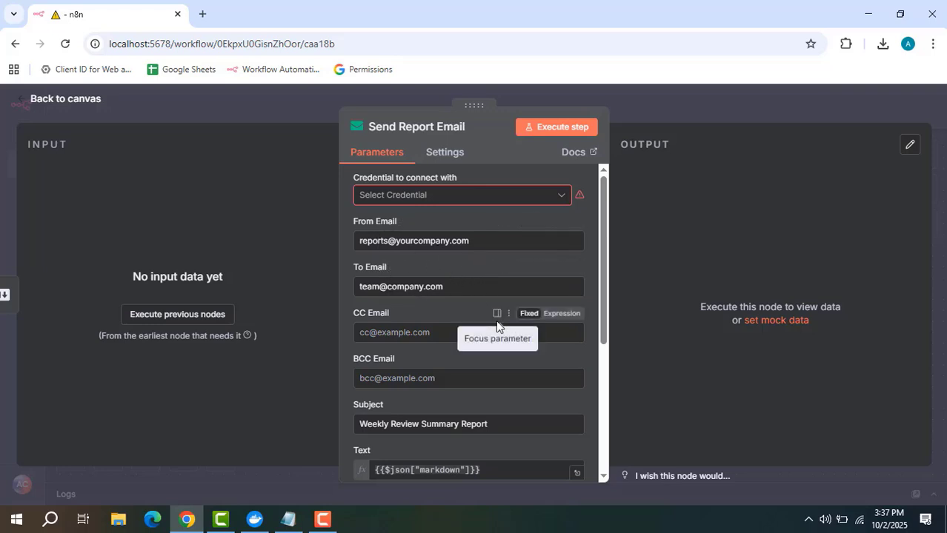
scroll(496, 320, down, 2)
scroll(448, 347, down, 2)
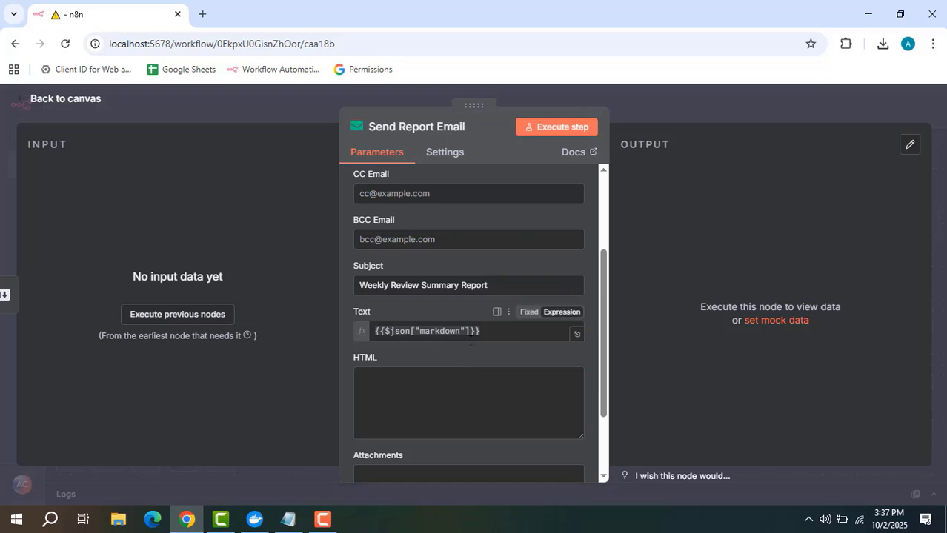
click(647, 109)
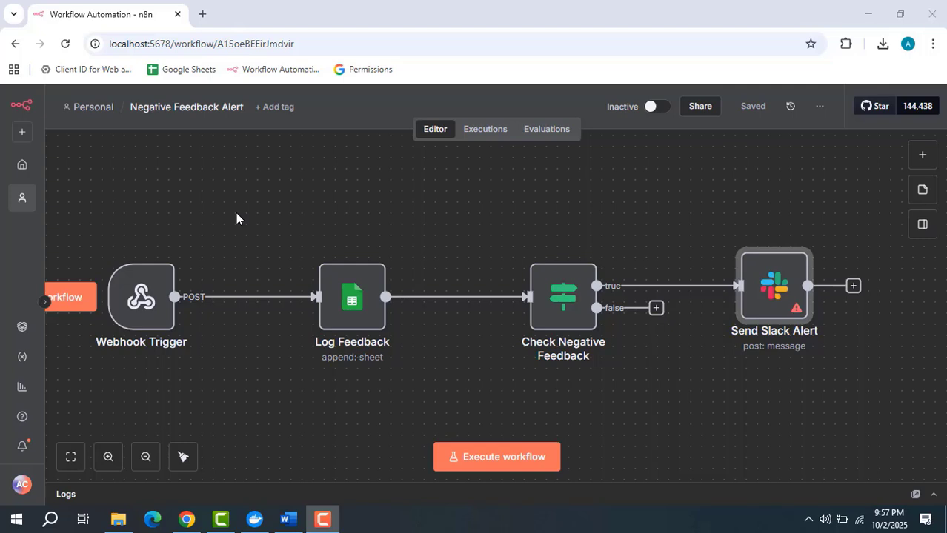
- In the Negative Feedback Alert workflow, examine the Webhook Trigger's method and path, and display its production URL
click(152, 297)
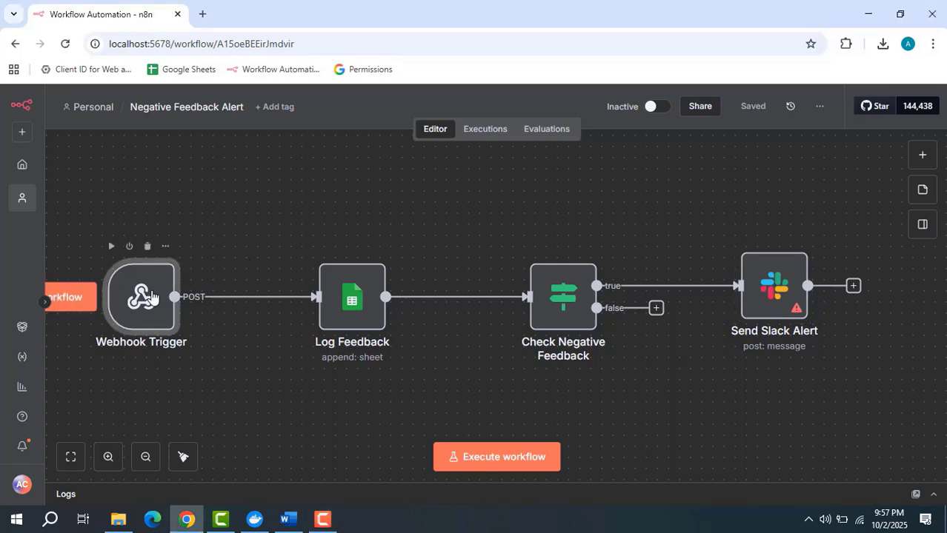
double_click(152, 297)
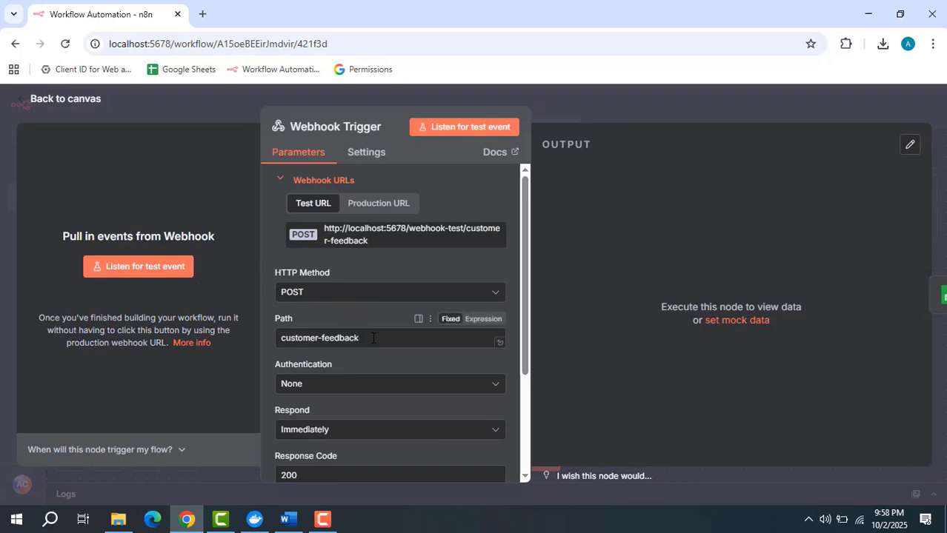
click(398, 205)
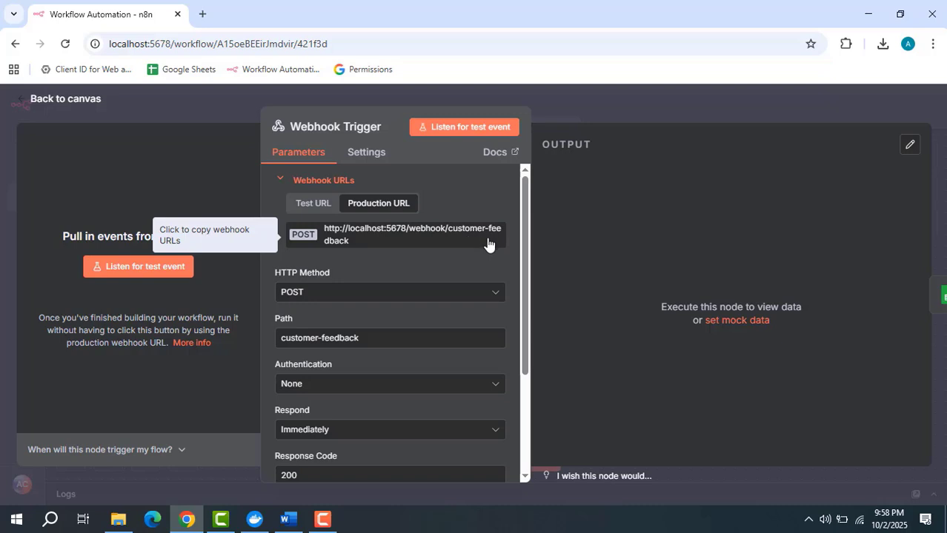
click(606, 112)
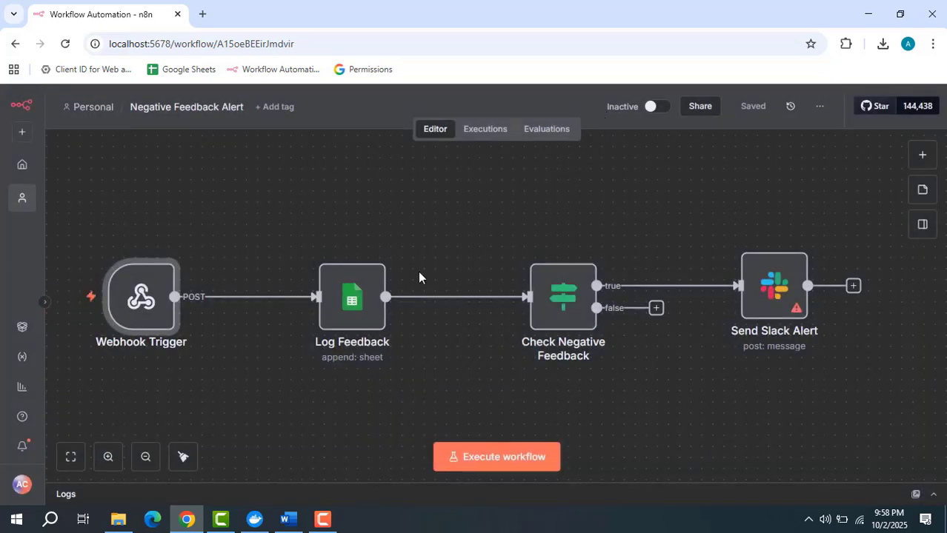
- Examine the Log Feedback node's sheet settings and the Check Negative Feedback node's rating condition
click(348, 304)
double_click(348, 304)
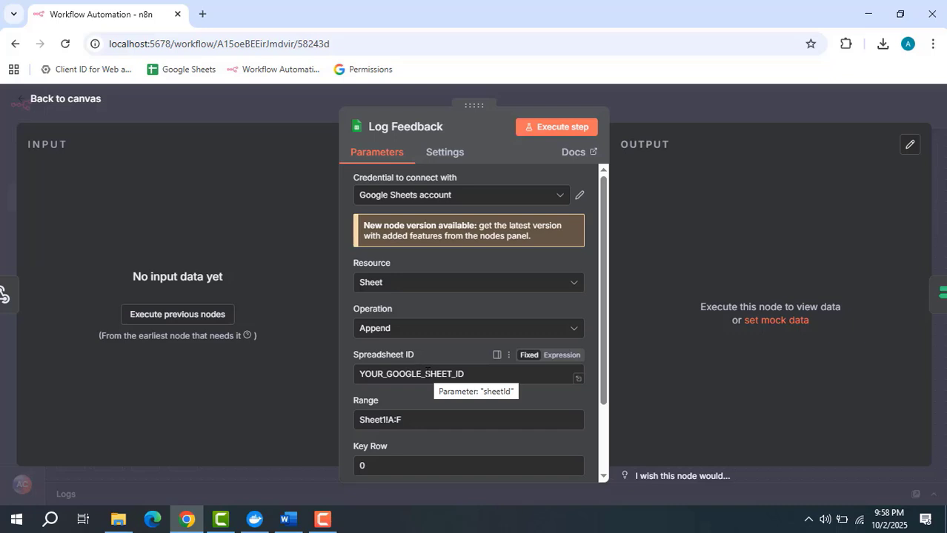
click(669, 104)
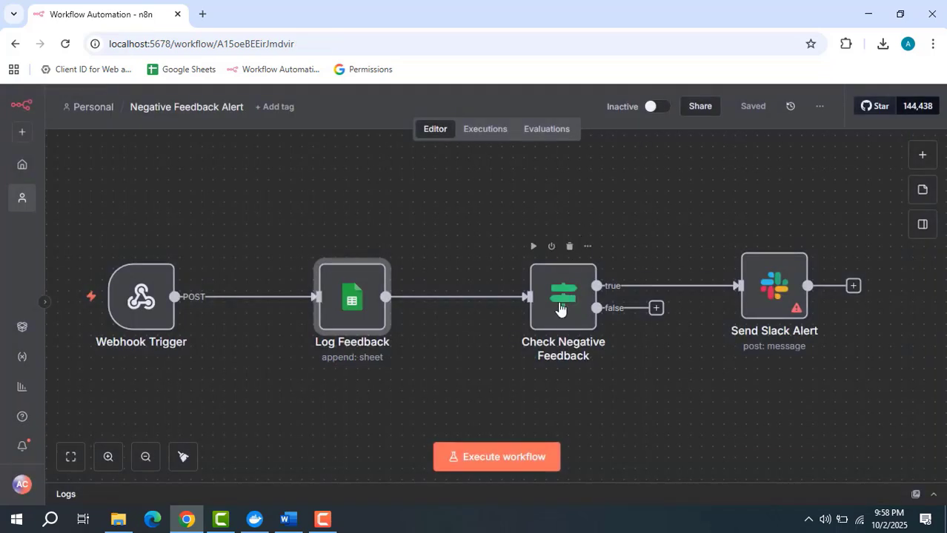
double_click(559, 310)
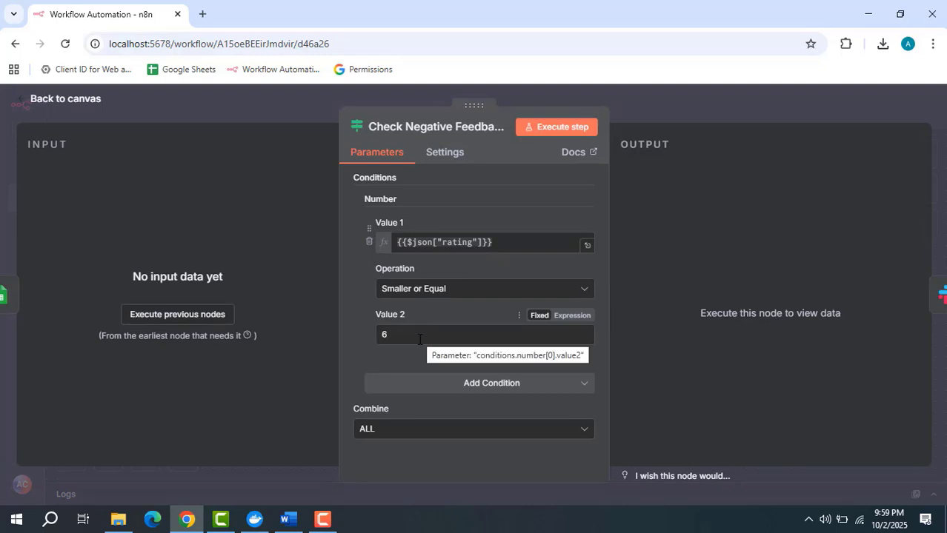
click(658, 92)
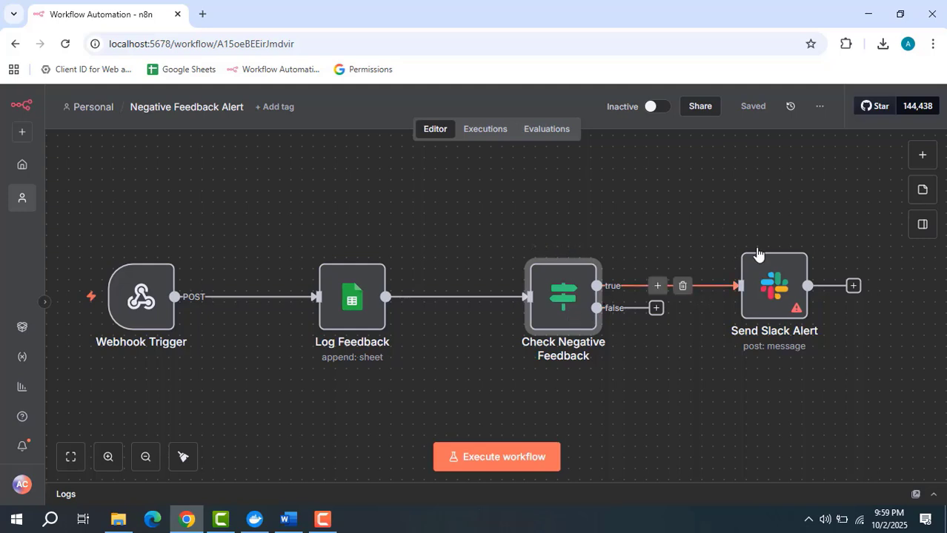
- Examine the Send Slack Alert node's channel and its full alert message in the enlarged text editor, and close the node
double_click(770, 309)
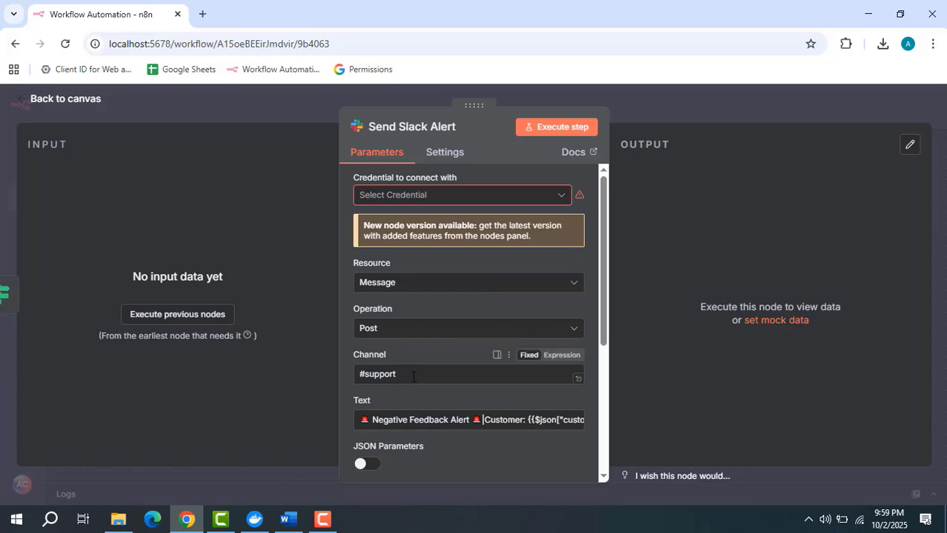
scroll(411, 377, down, 1)
click(579, 358)
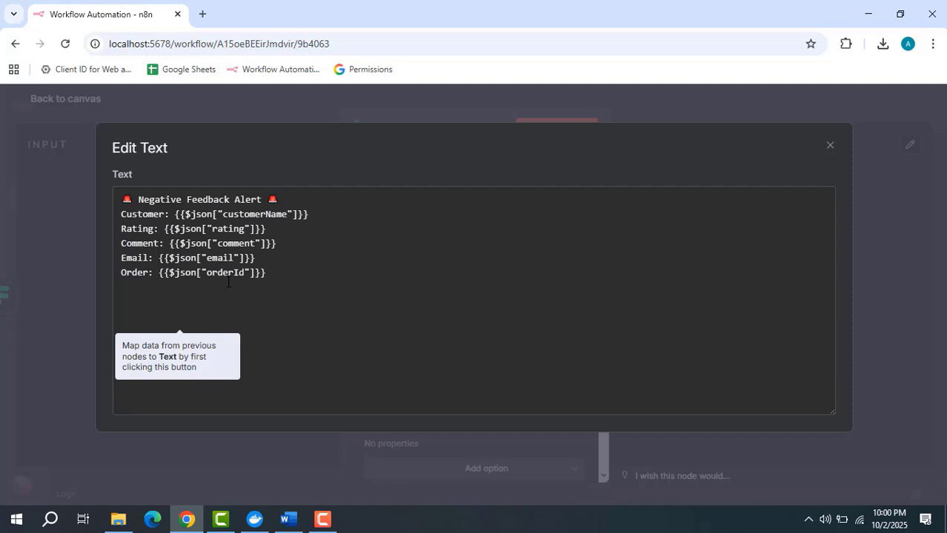
click(654, 111)
click(655, 111)
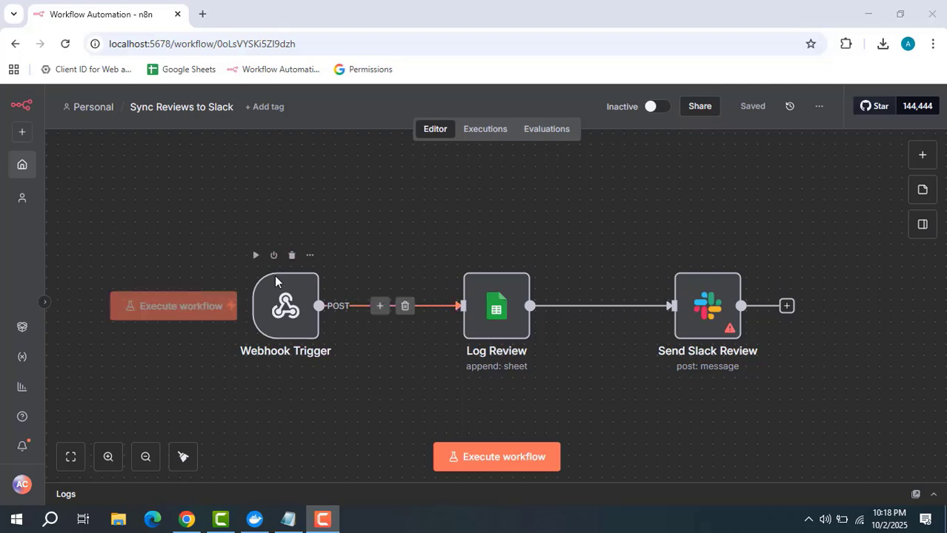
- In the Sync Reviews to Slack workflow, examine the Webhook Trigger's method, path and response settings and the Log Review node's sheet settings
double_click(280, 300)
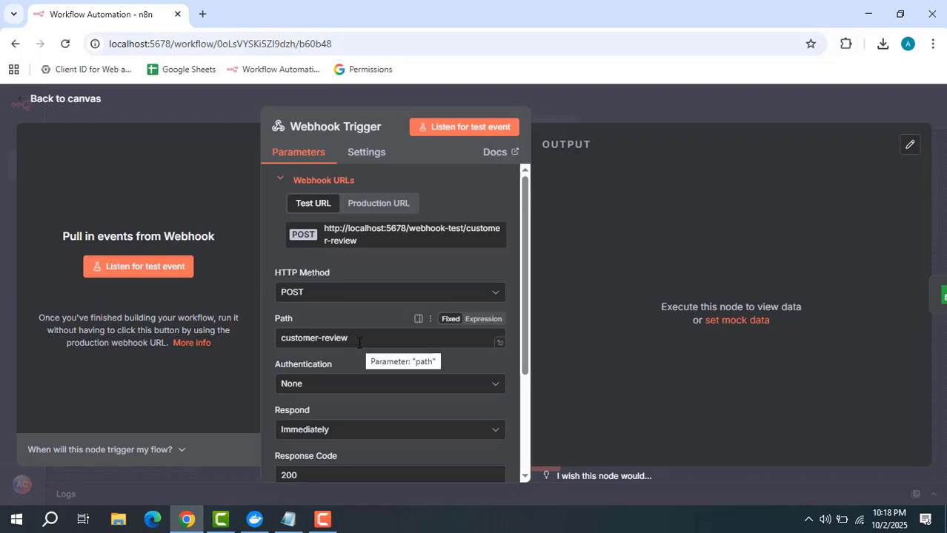
scroll(327, 298, down, 1)
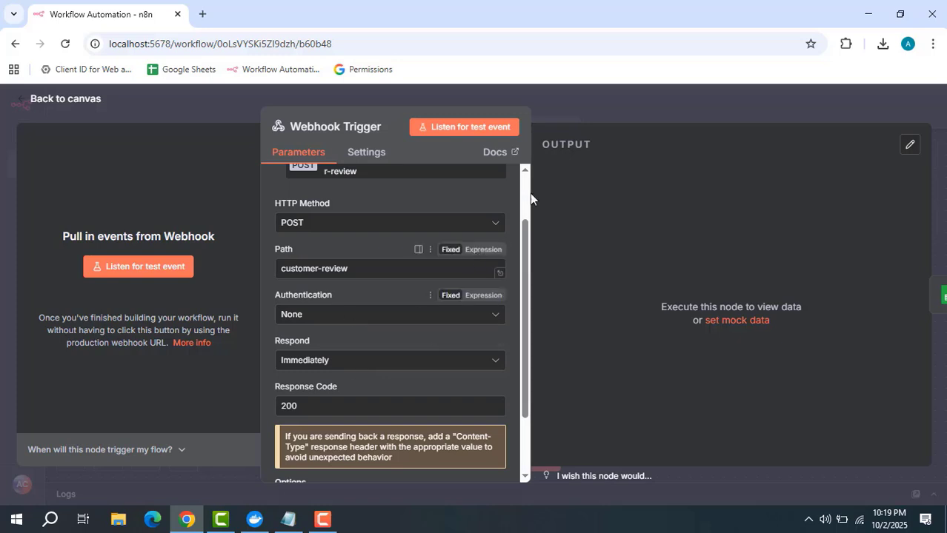
click(606, 98)
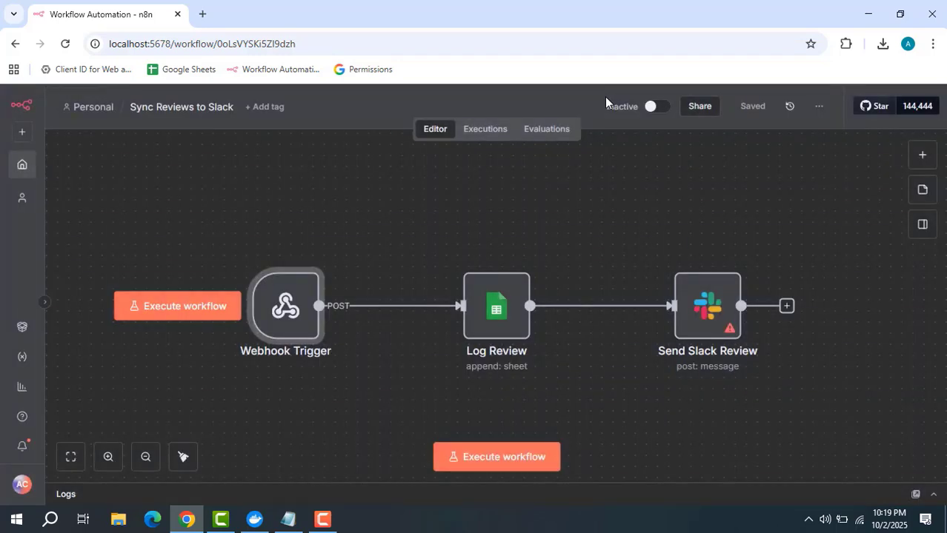
double_click(491, 326)
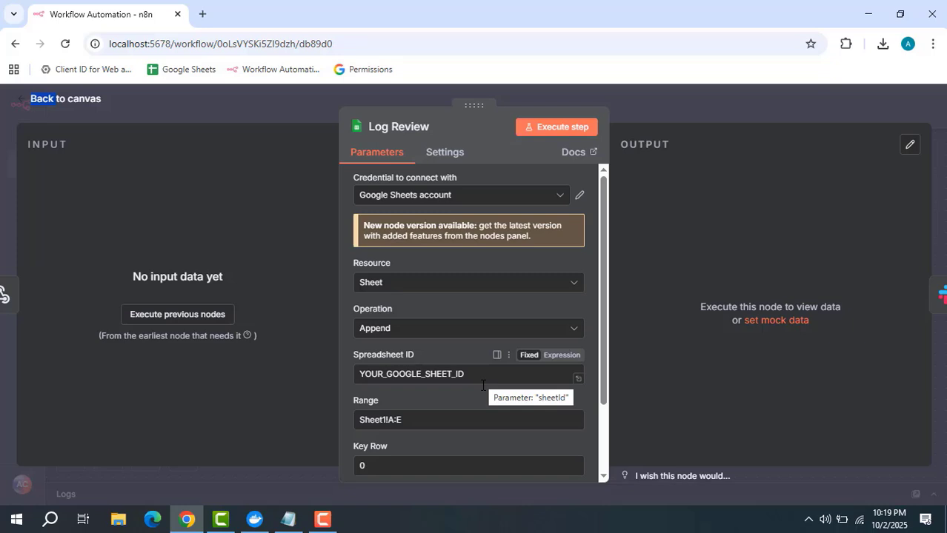
click(704, 95)
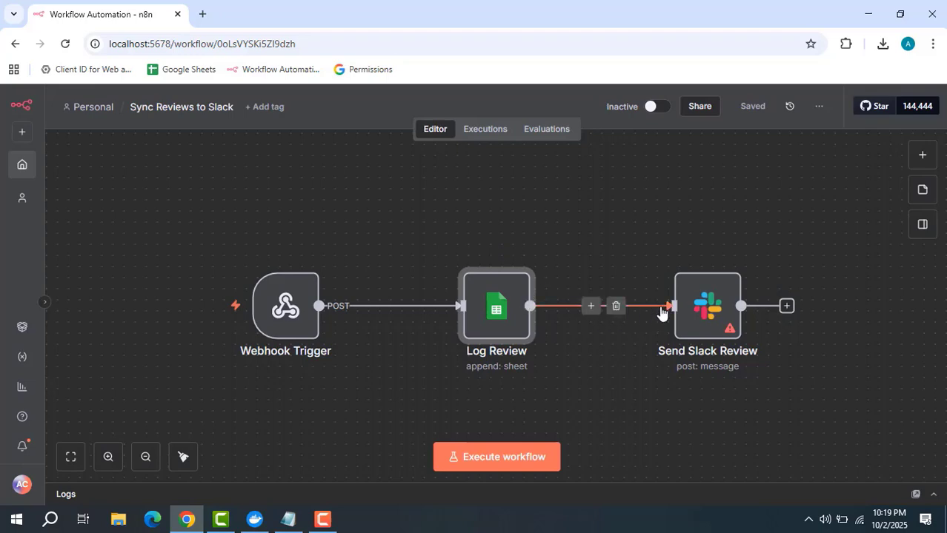
- Examine the Send Slack Review node's channel and its full review message in the enlarged text editor, and close the node
double_click(710, 309)
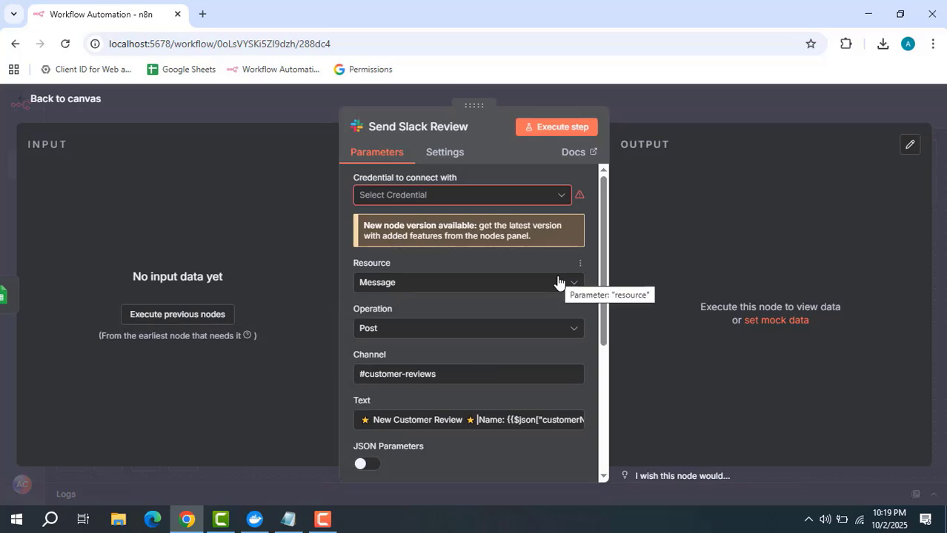
scroll(483, 289, down, 1)
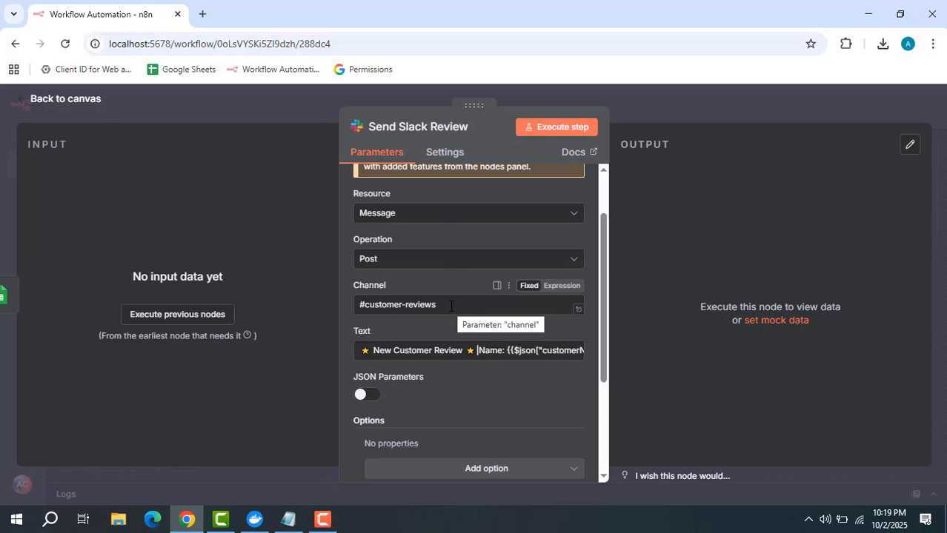
click(580, 361)
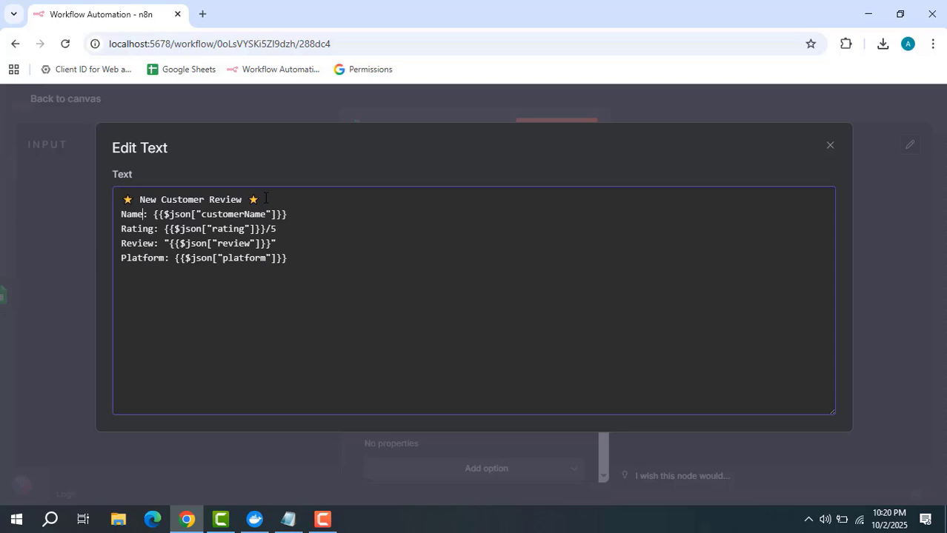
click(400, 102)
click(642, 117)
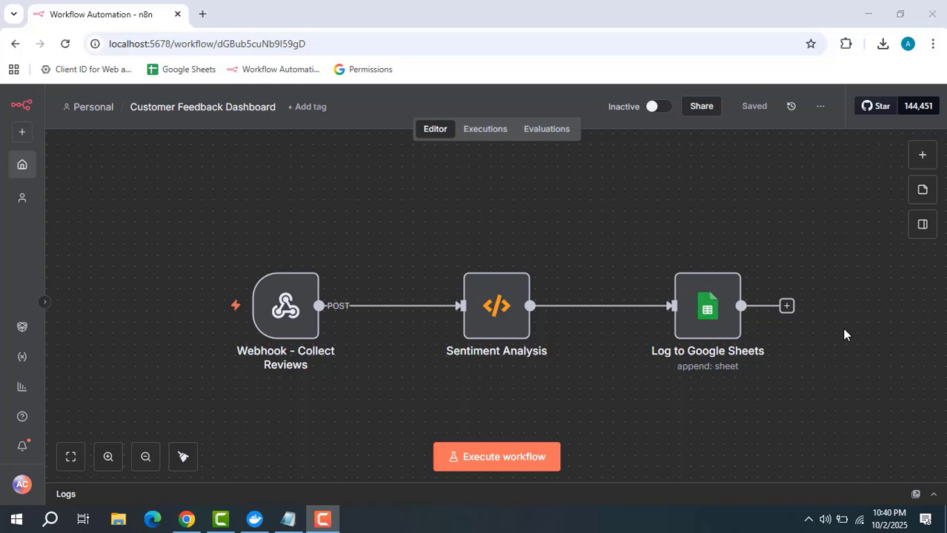
- In the Customer Feedback Dashboard workflow, examine the Webhook - Collect Reviews node's method, path, authentication and response settings
mouse_move(614, 306)
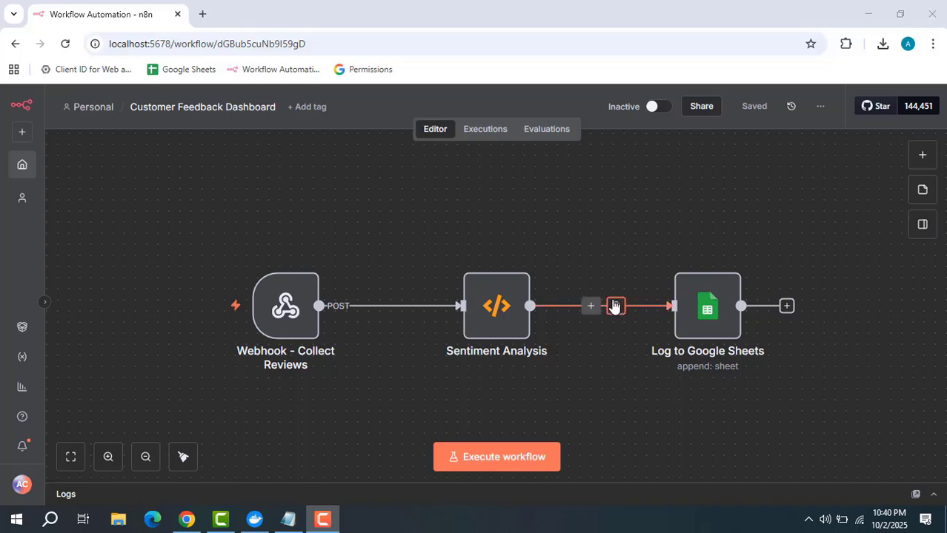
double_click(284, 323)
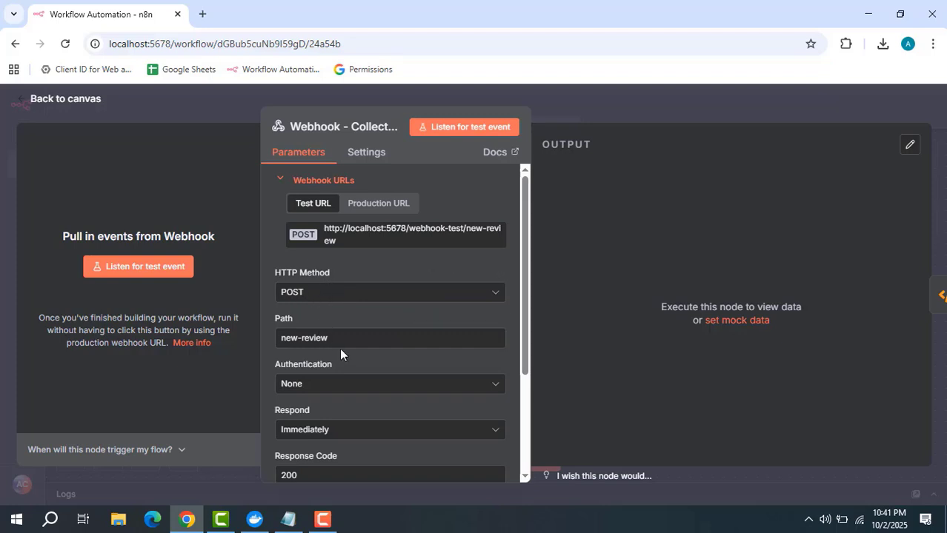
scroll(326, 381, down, 1)
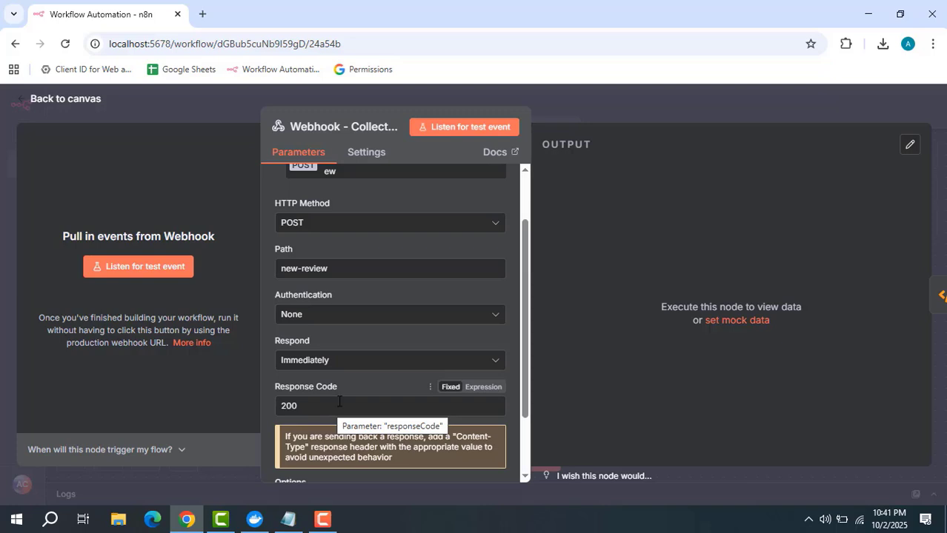
click(546, 108)
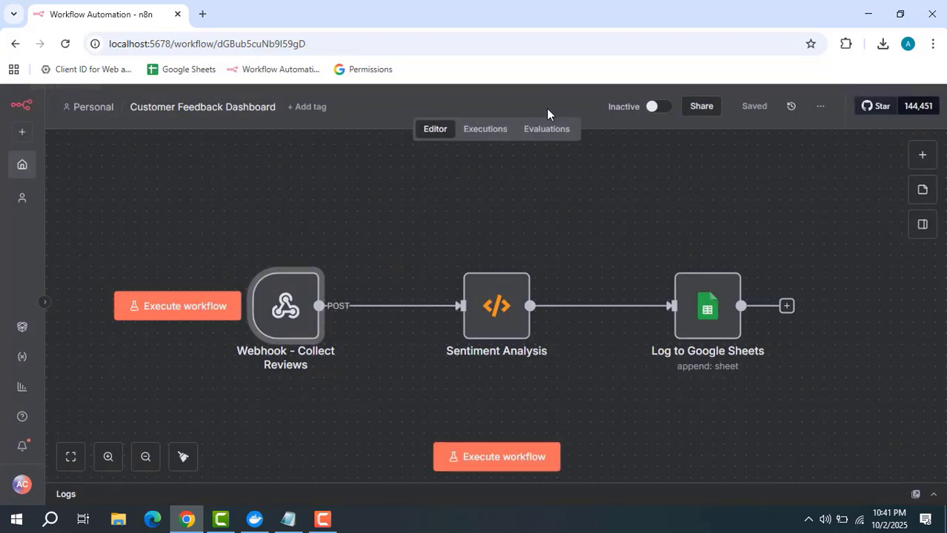
- Examine the Sentiment Analysis node's JavaScript code in the enlarged editor, including the comment input and sentiment outputs, and close the node
double_click(487, 320)
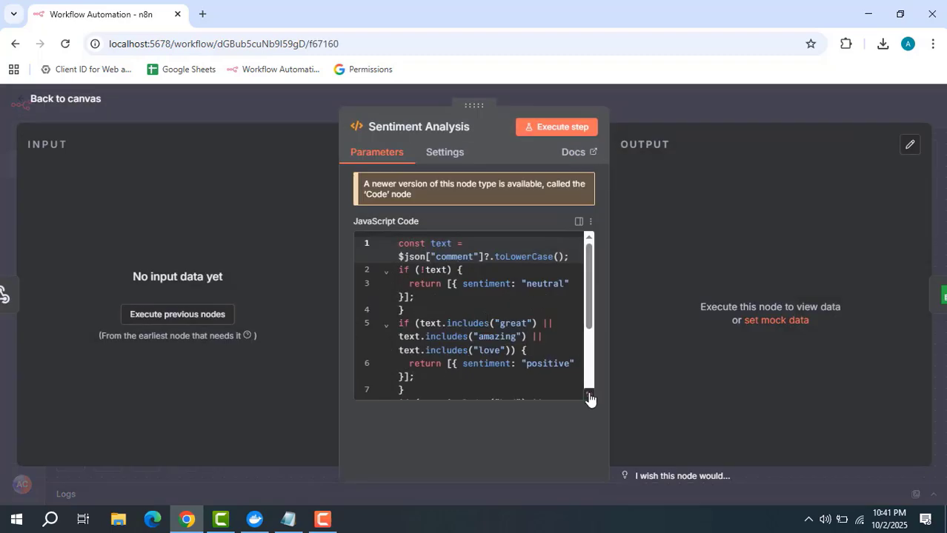
click(589, 397)
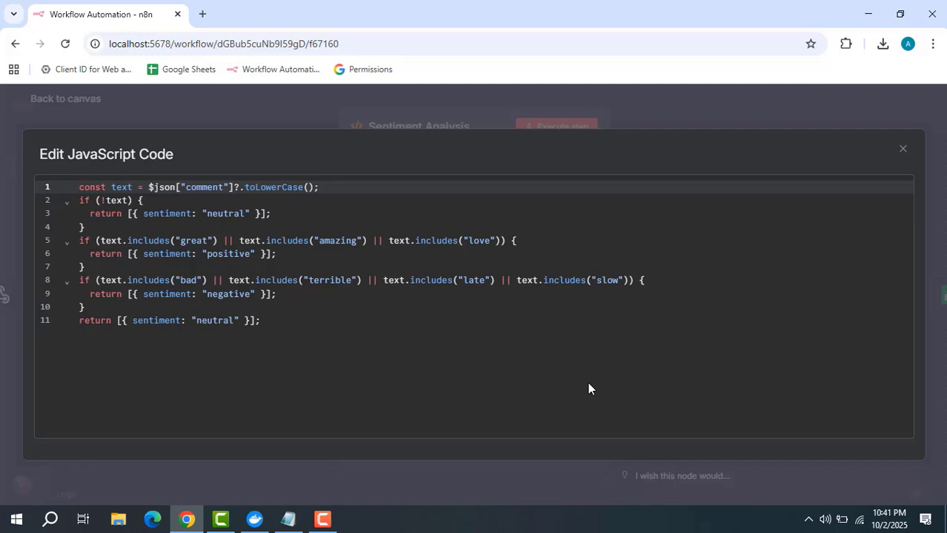
click(185, 188)
click(208, 188)
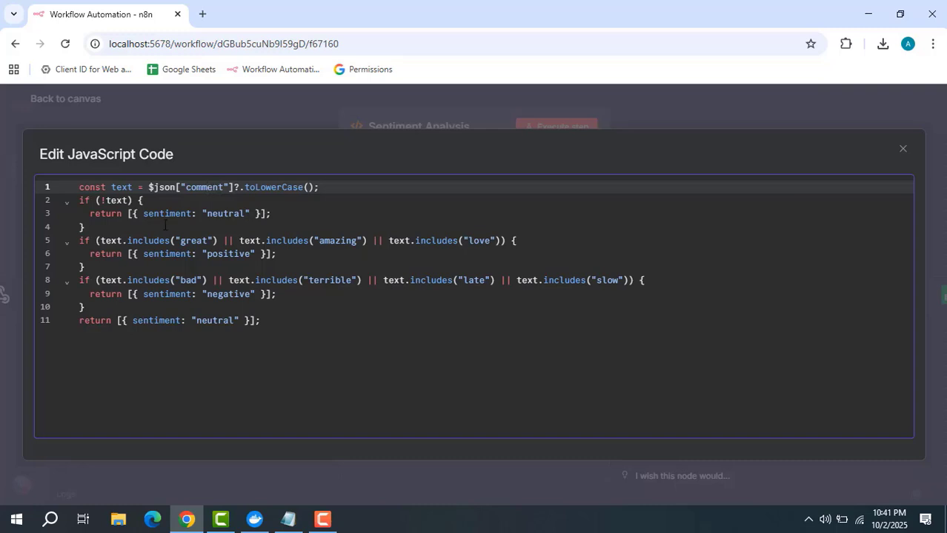
drag(144, 214, 194, 217)
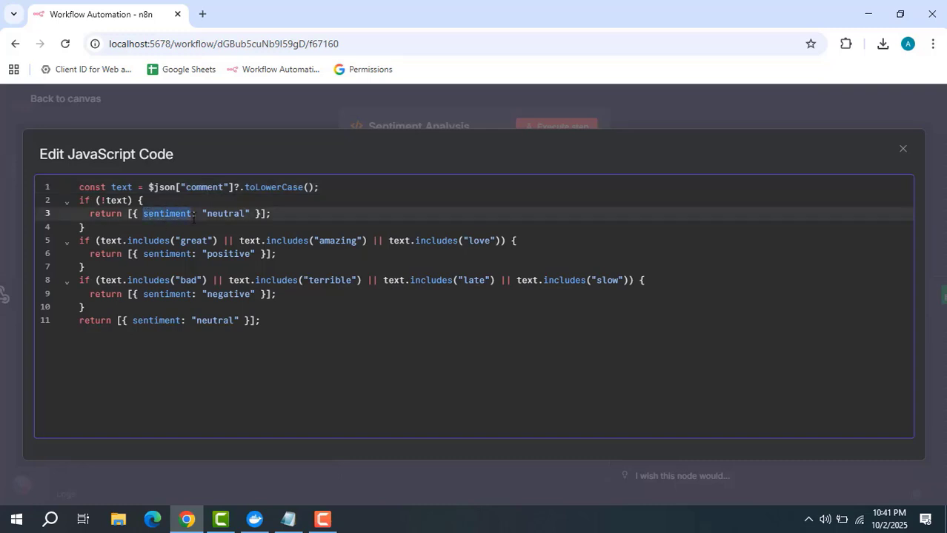
click(193, 218)
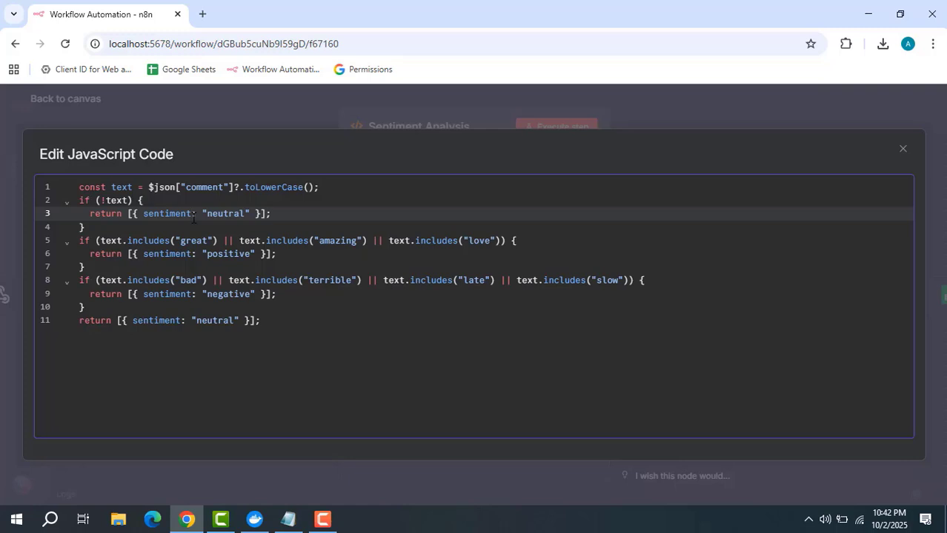
click(675, 97)
click(708, 111)
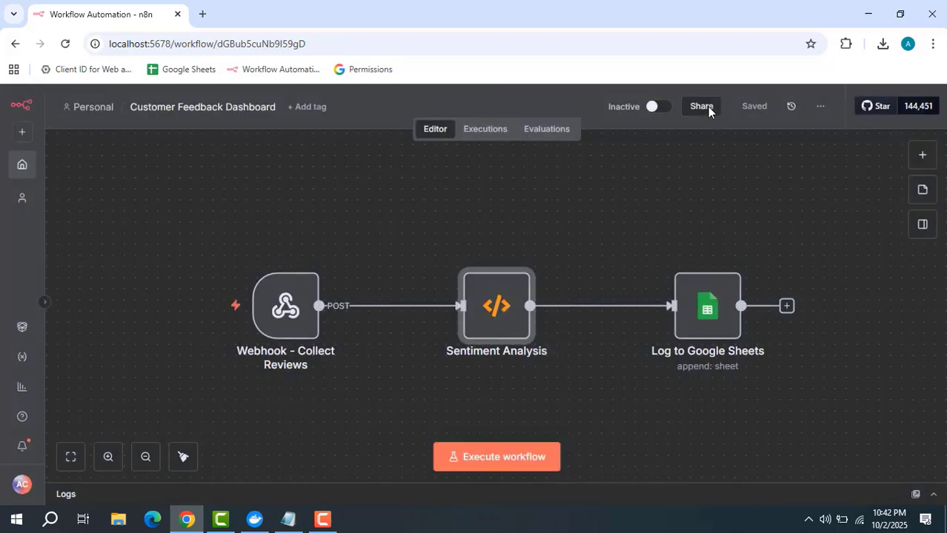
- Examine the Log to Google Sheets node's operation, spreadsheet ID and range, and return to the canvas
double_click(711, 314)
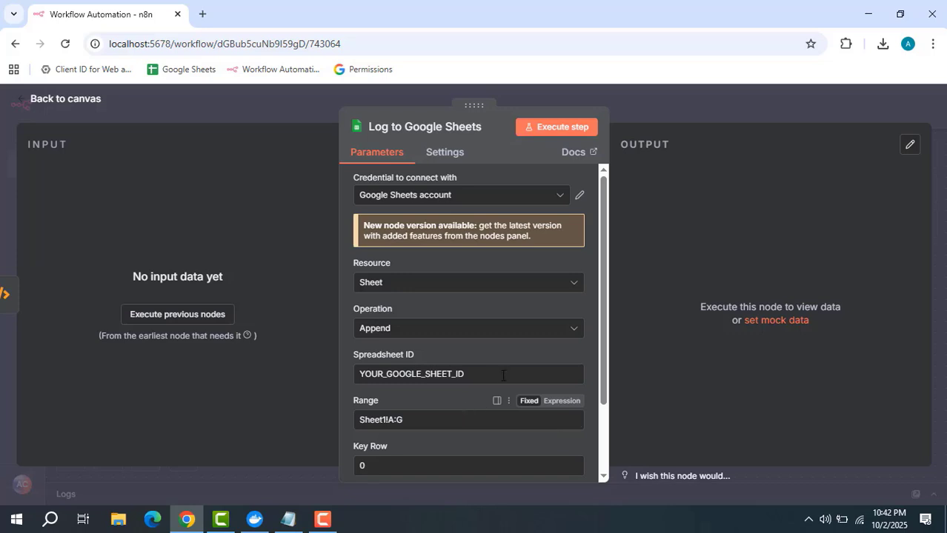
click(713, 111)
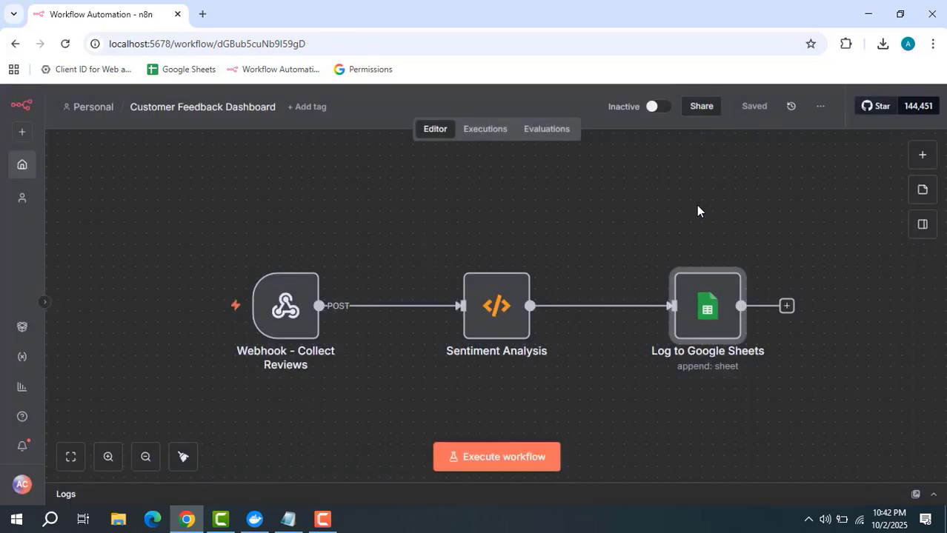